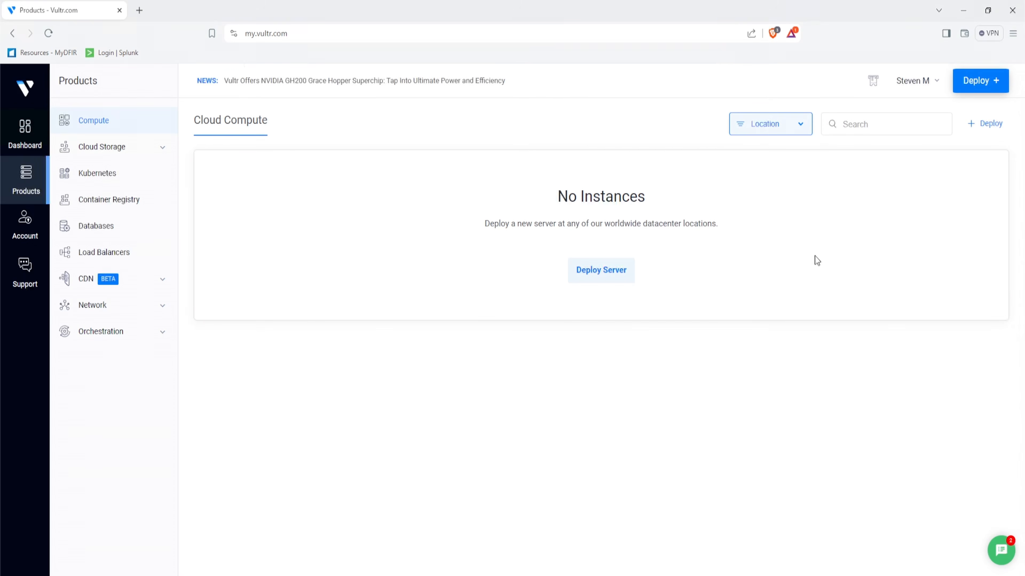
Step: Start deploying a new server of type Cloud Compute - Shared CPU in the Toronto location
mouse_move(973, 88)
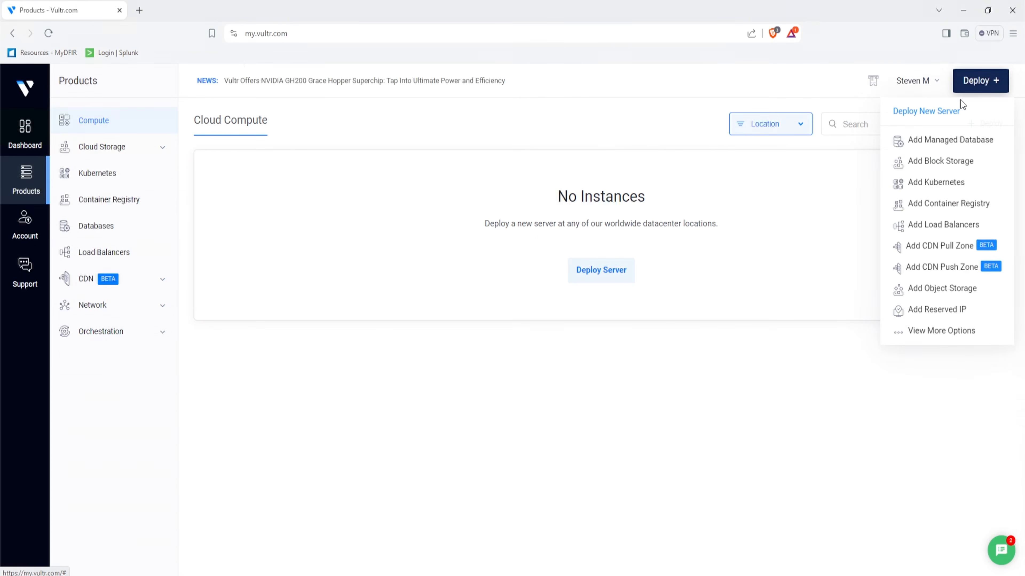
left_click(954, 113)
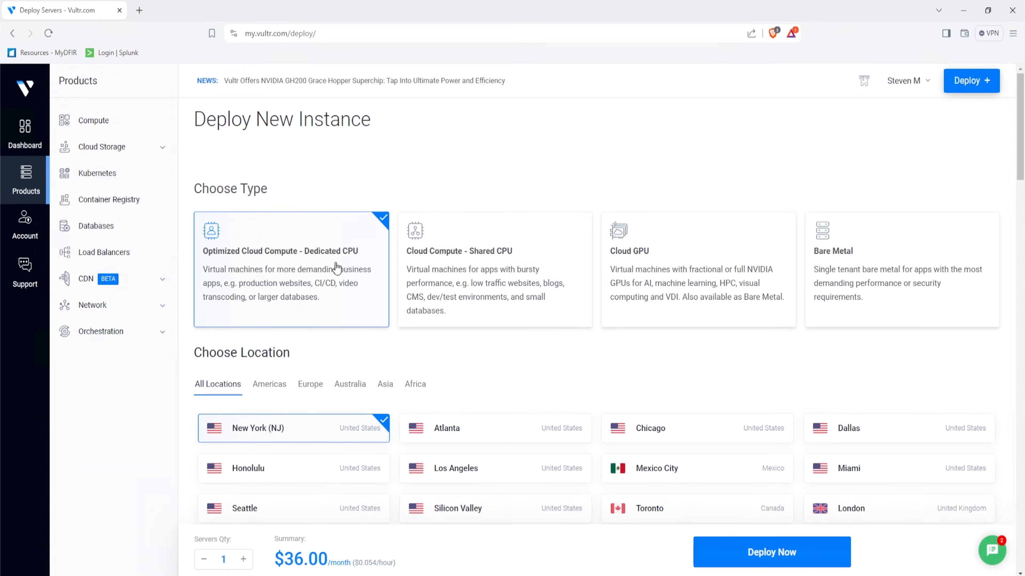
left_click(448, 304)
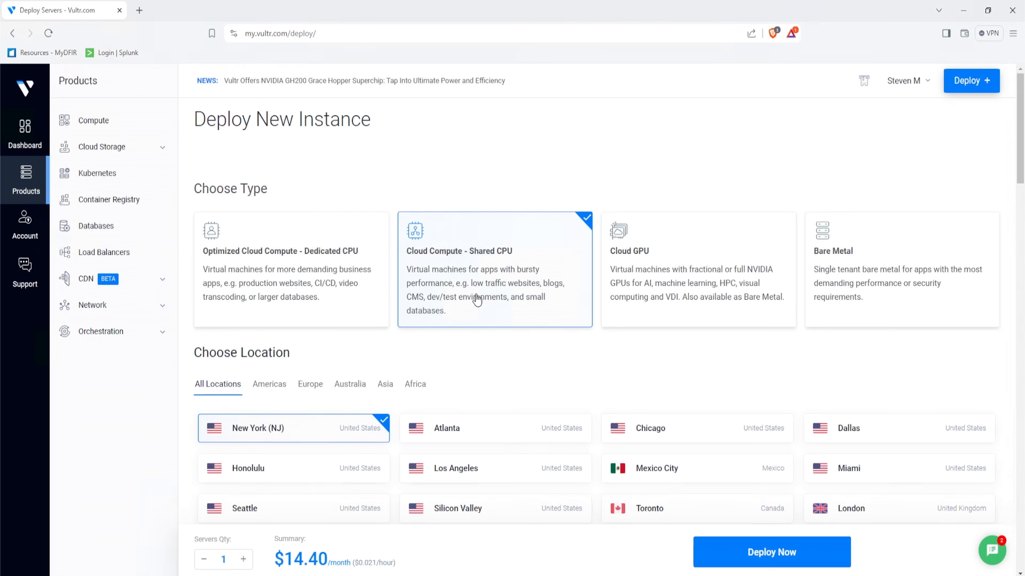
scroll(476, 300, "down", 3)
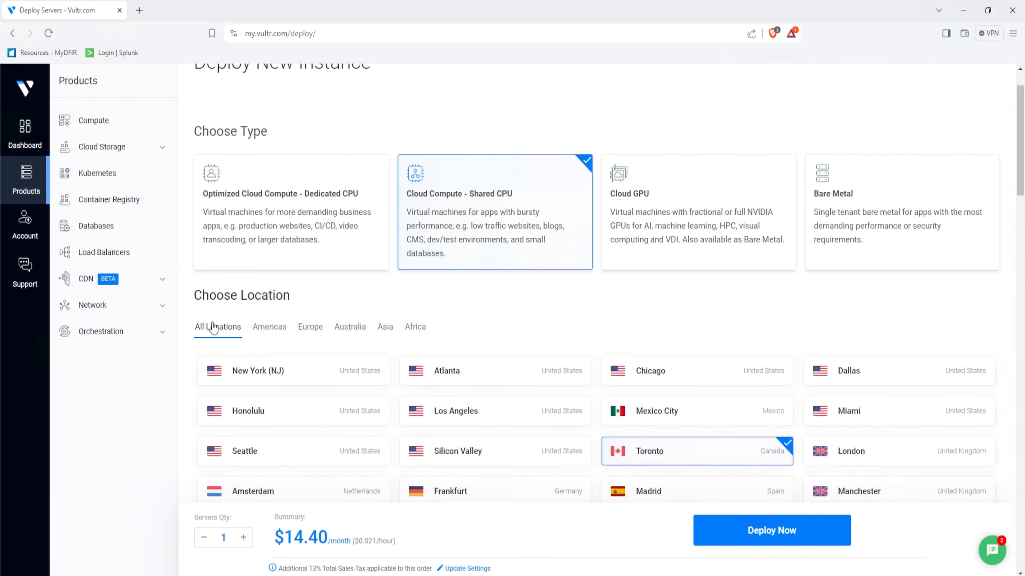
scroll(650, 318, "down", 2)
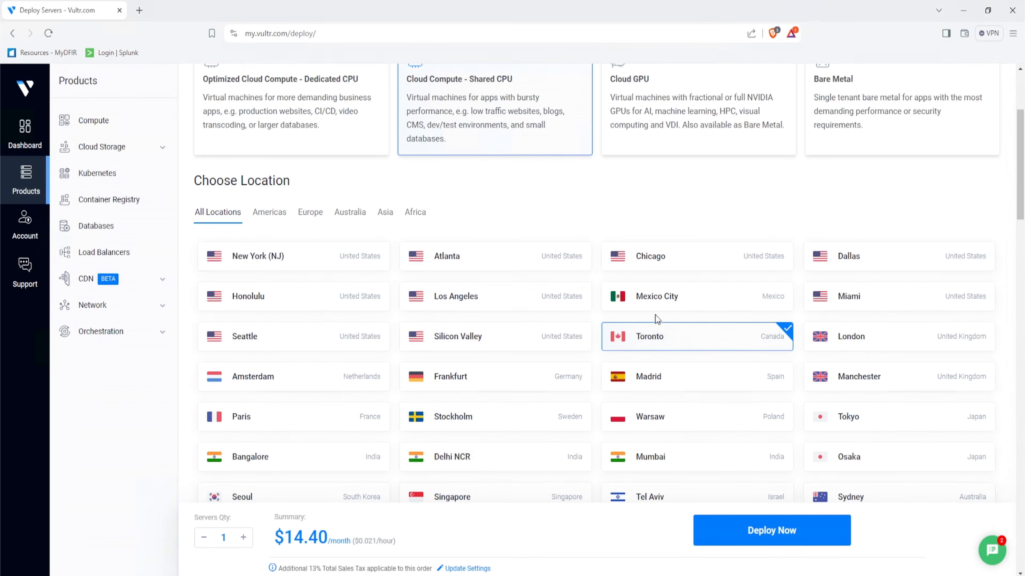
Step: Choose Windows Standard 2022 x64 as the server's operating system image
scroll(650, 337, "down", 10)
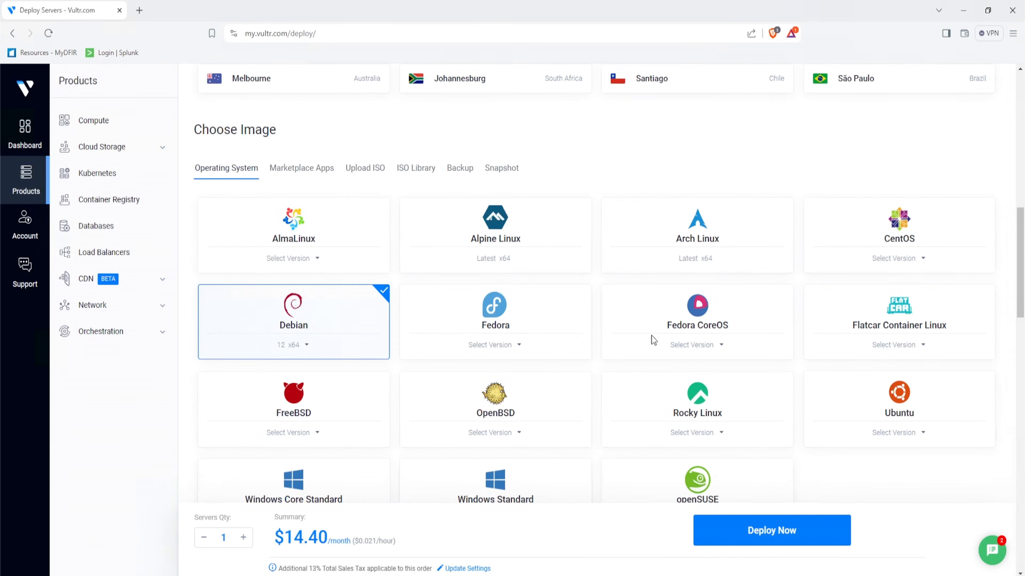
scroll(646, 339, "down", 3)
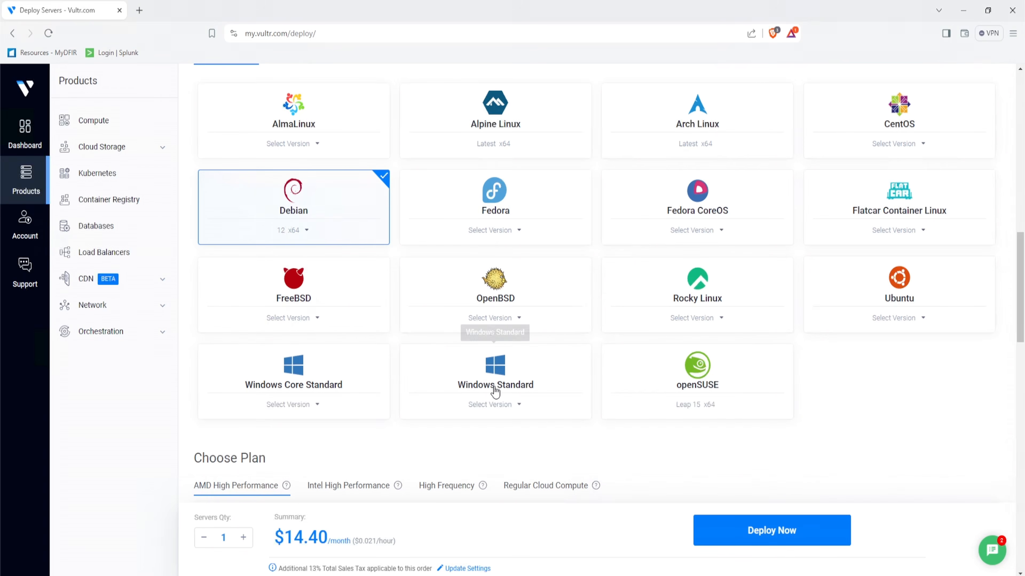
left_click(502, 405)
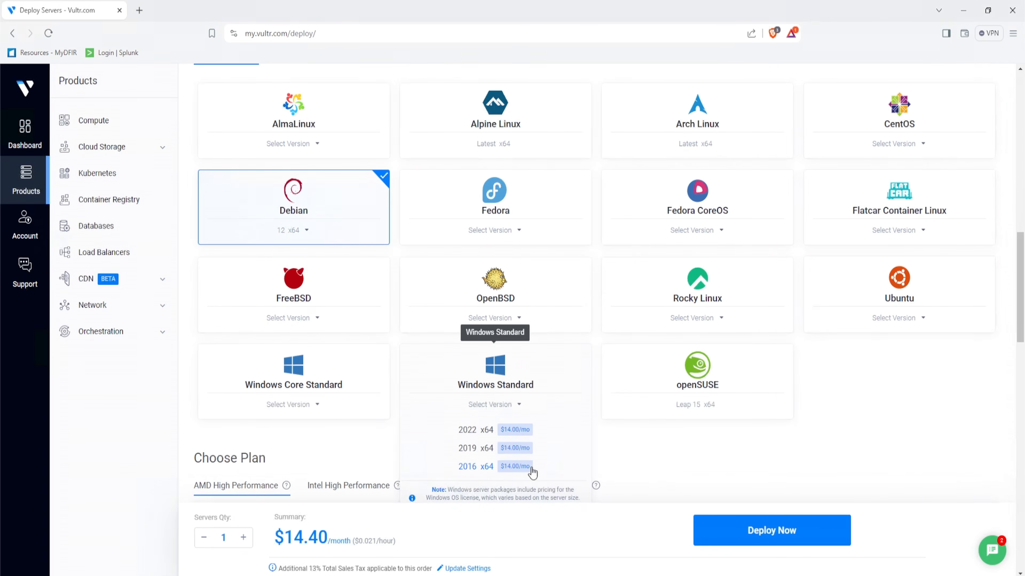
left_click(515, 430)
Step: Compare the plan categories and choose the Regular Cloud Compute plan with 55 GB SSD, 1 vCPU and 2 GB memory
scroll(660, 444, "down", 6)
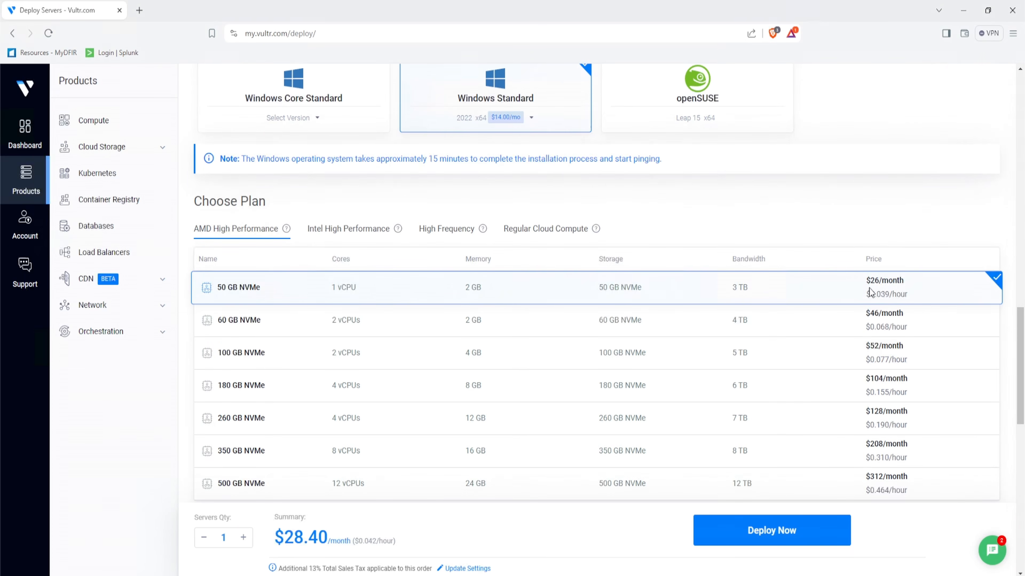
left_click_drag(891, 280, 861, 283)
left_click(338, 239)
left_click(459, 236)
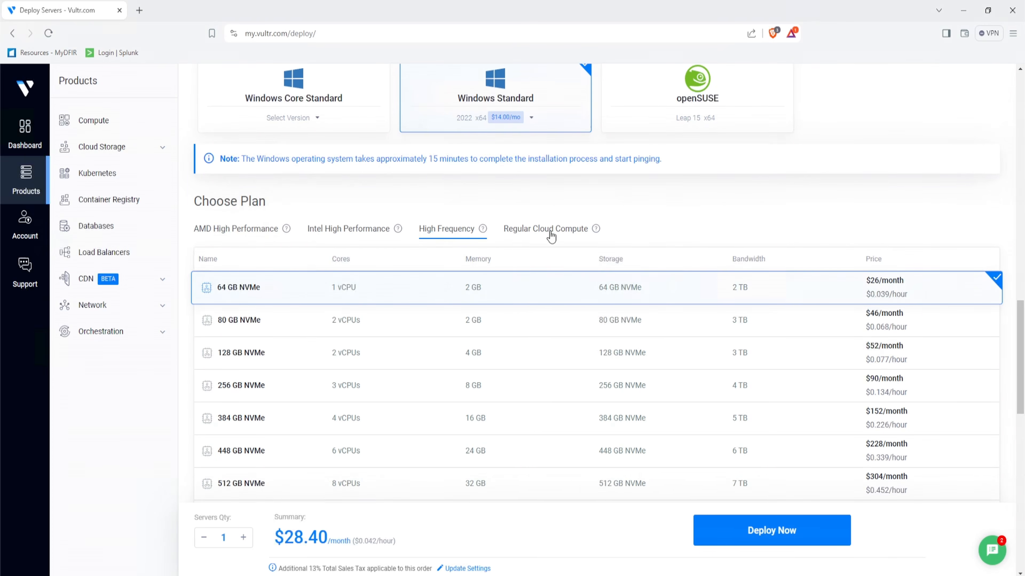
left_click(551, 237)
left_click(634, 359)
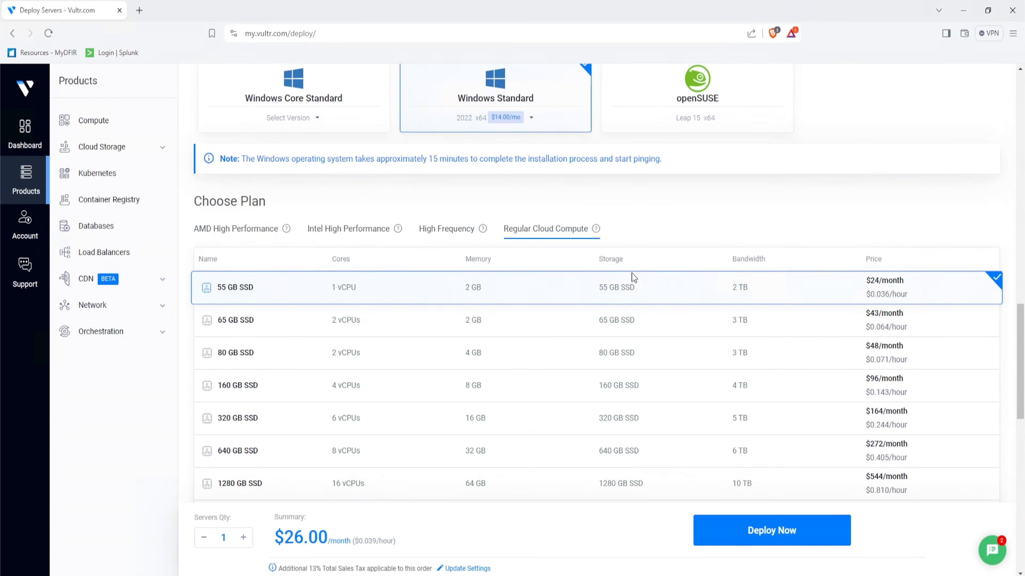
Step: Disable Auto Backups, acknowledging the risks, and turn off IPv6 for the server
scroll(686, 283, "down", 8)
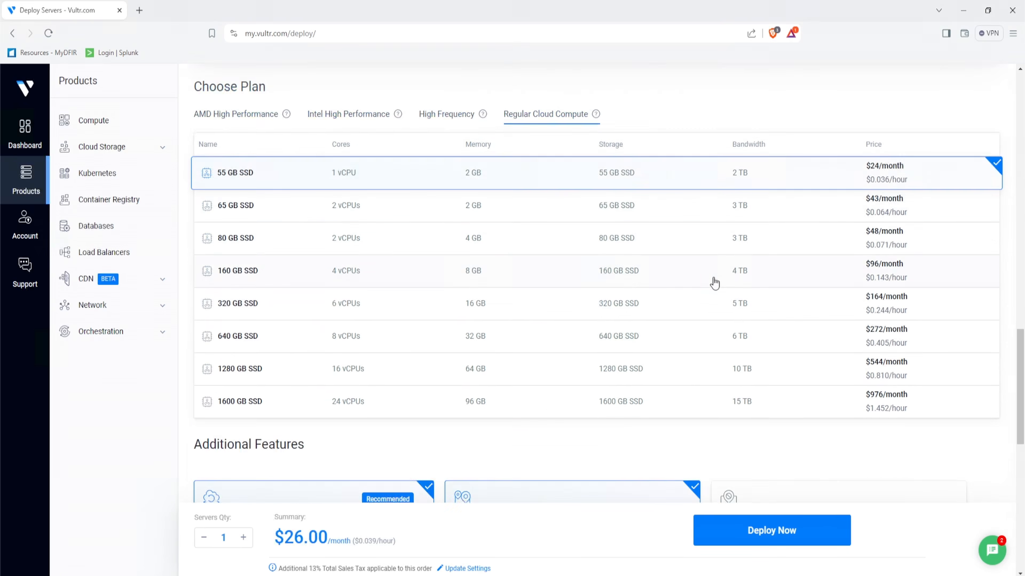
left_click(284, 322)
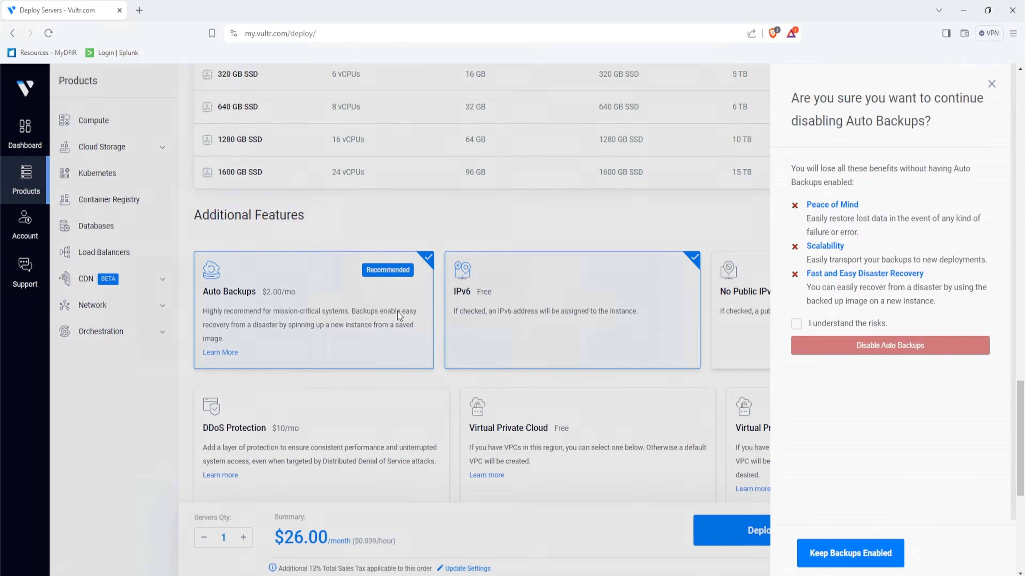
left_click(796, 323)
left_click(852, 351)
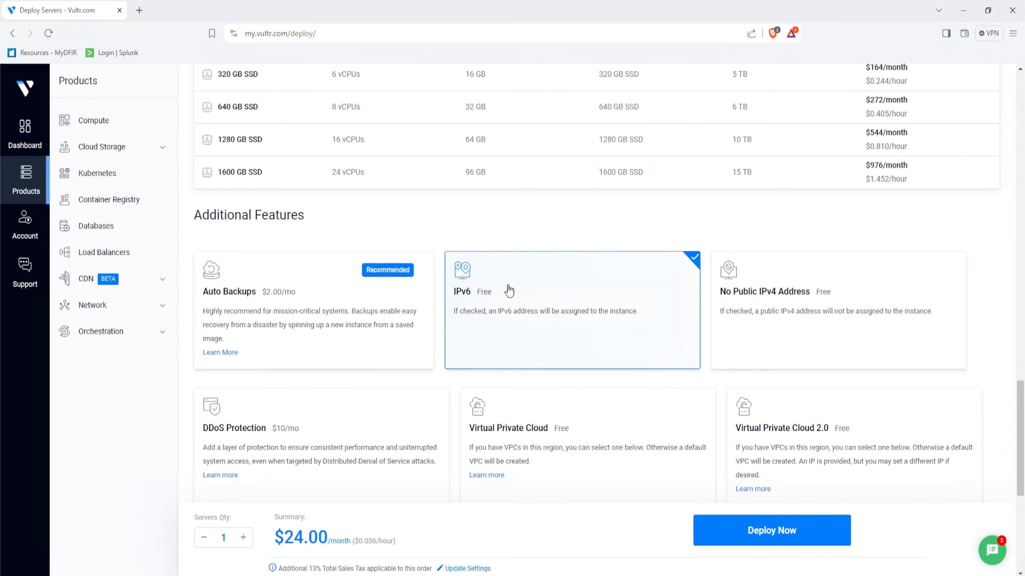
left_click(488, 335)
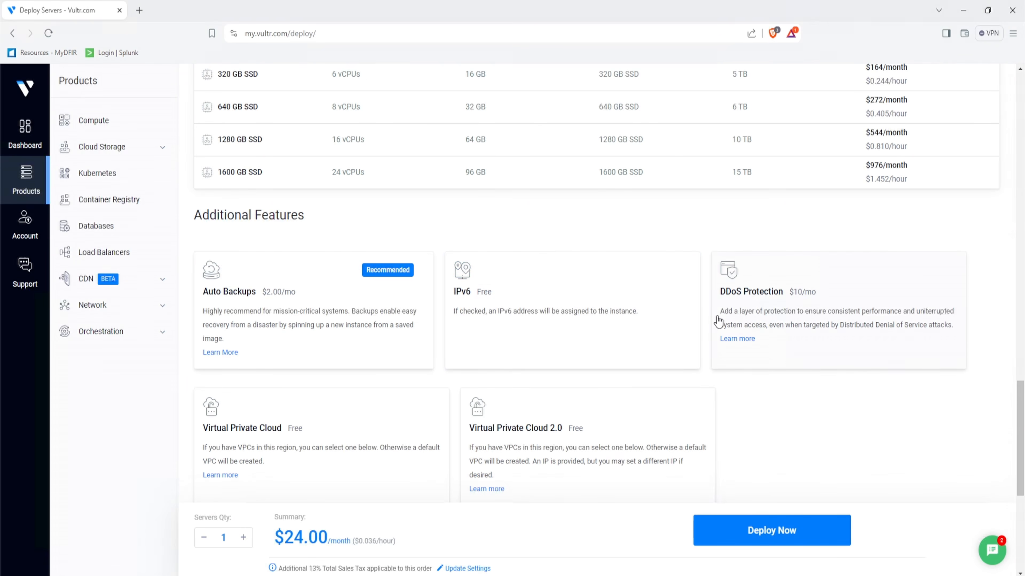
Step: Review the additional features and the available firewall groups without assigning a group to the server
scroll(737, 299, "down", 3)
scroll(735, 297, "up", 3)
scroll(733, 298, "down", 2)
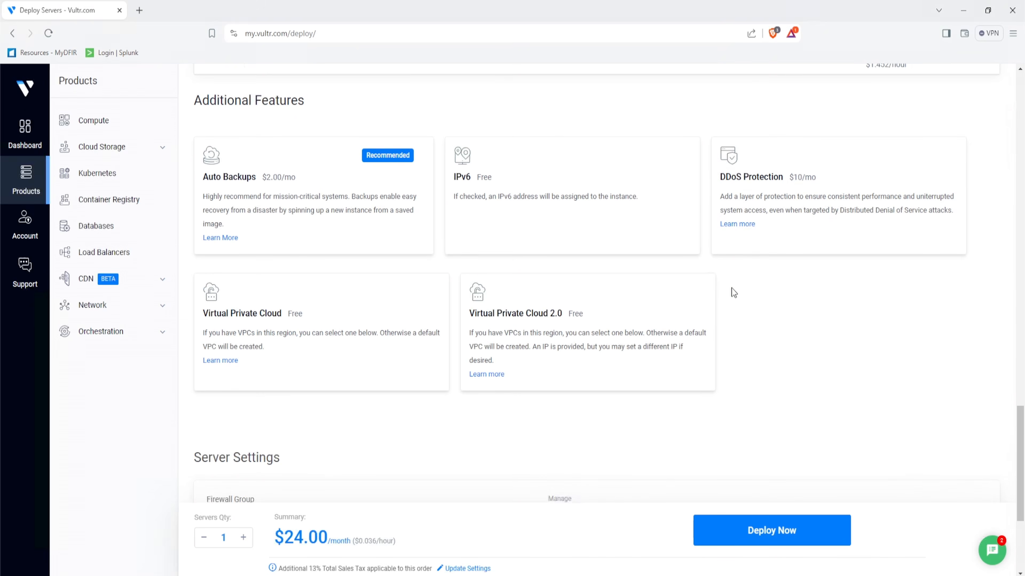
scroll(729, 290, "down", 4)
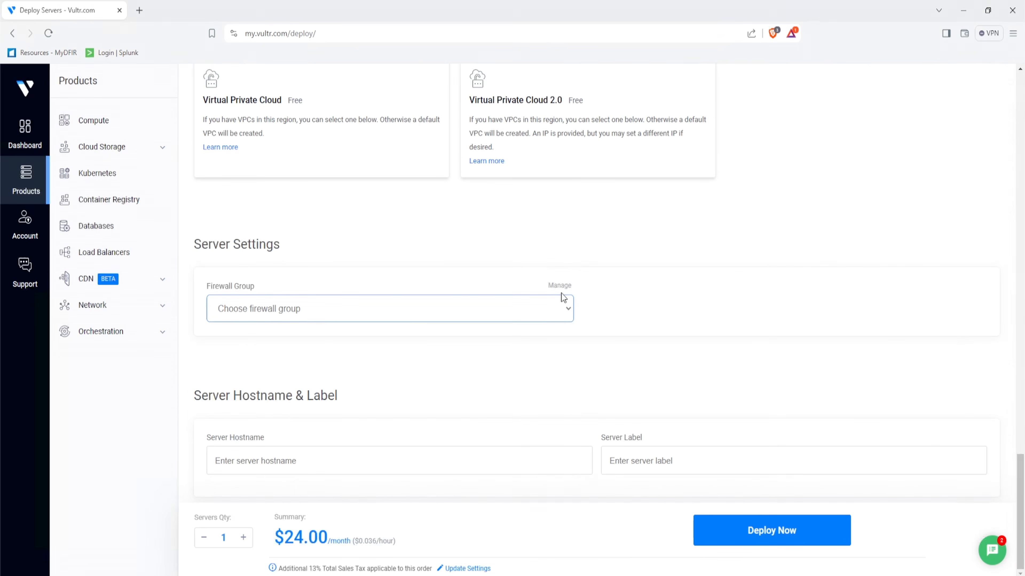
left_click(261, 313)
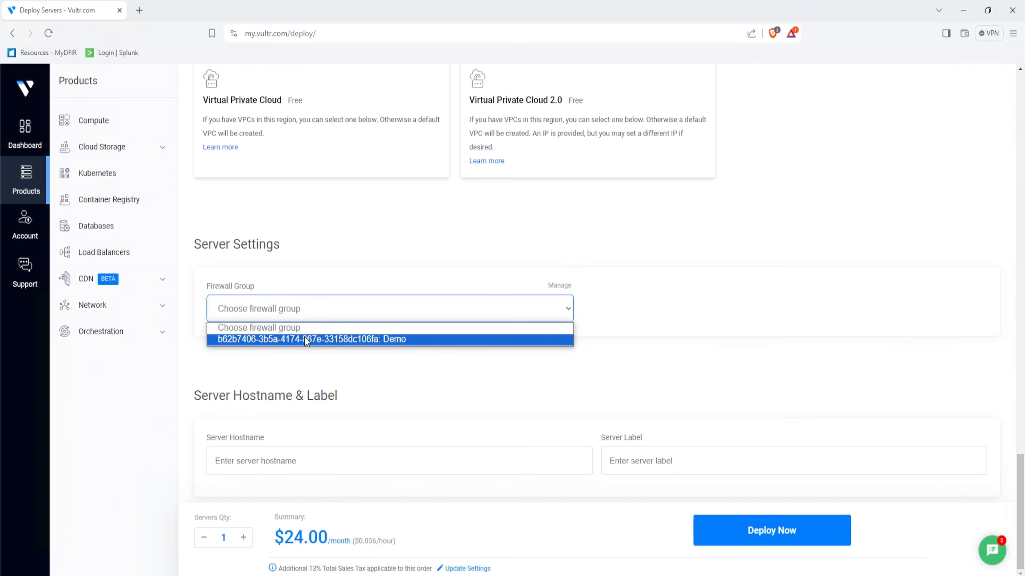
left_click(314, 328)
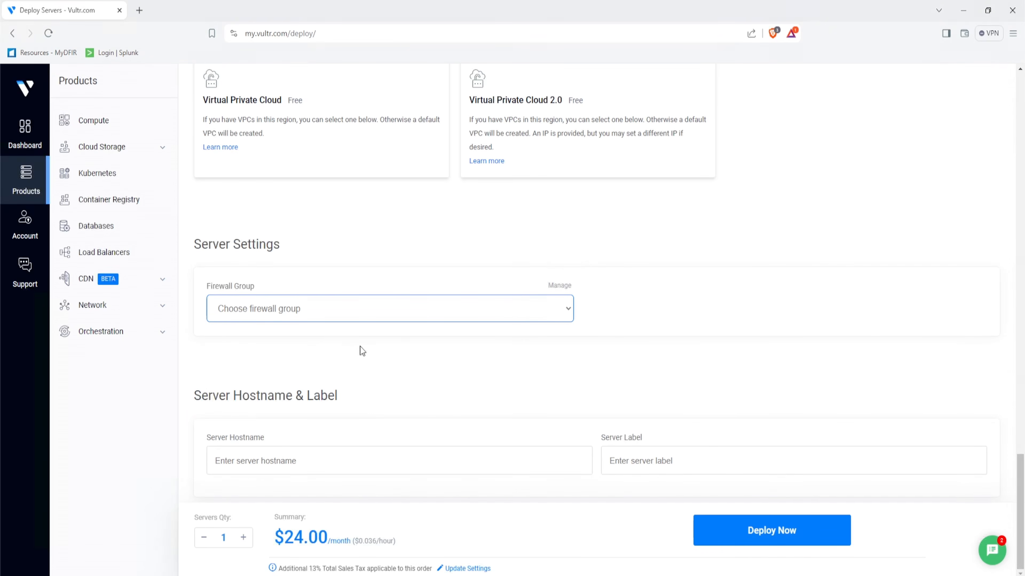
Step: Set the server hostname and label to MyDFIR-SOAR-EDR and deploy the server
key("Tab")
type("M")
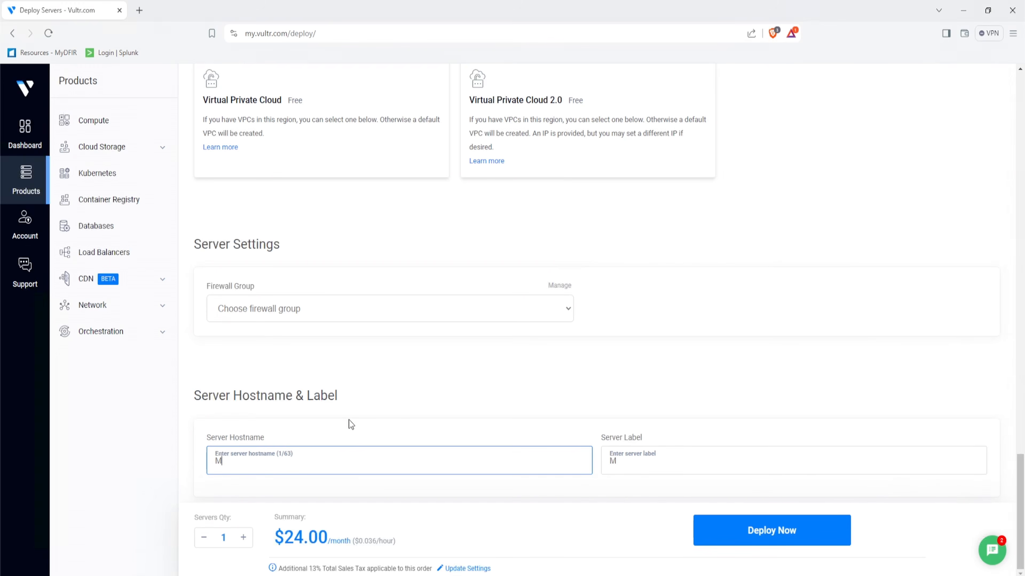
type("yDFIR-SOAREDR")
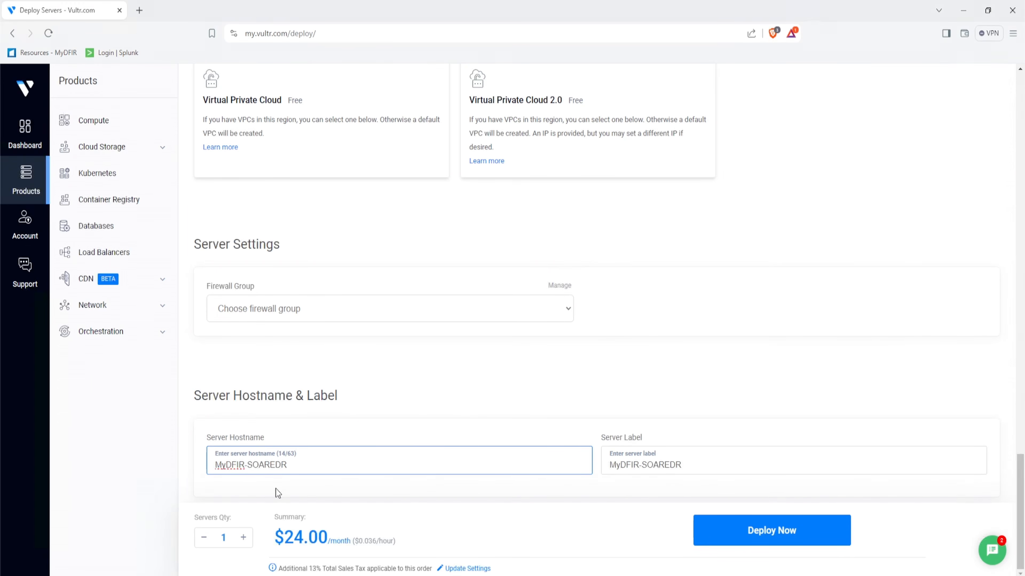
type("-")
left_click(441, 430)
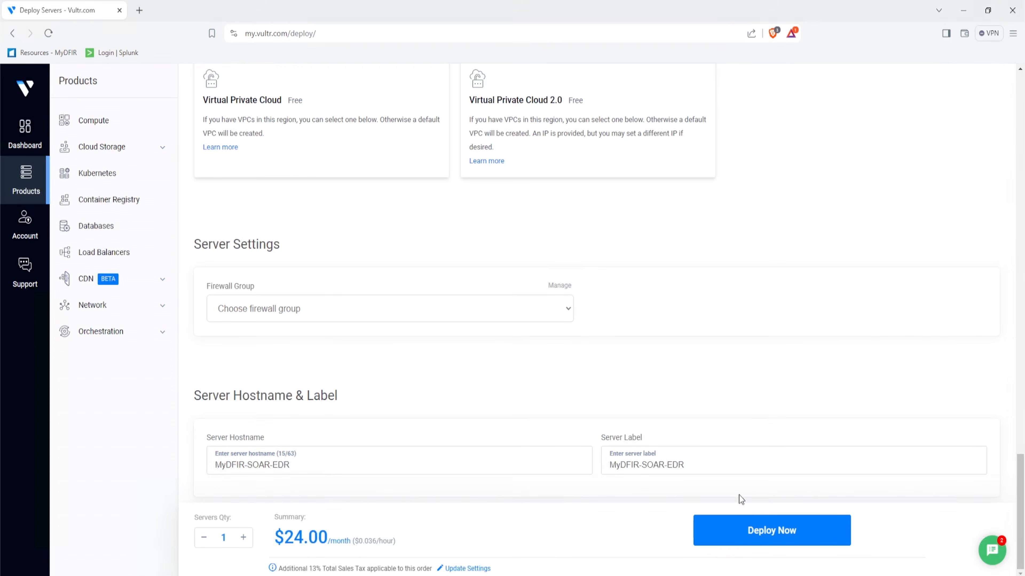
left_click(778, 529)
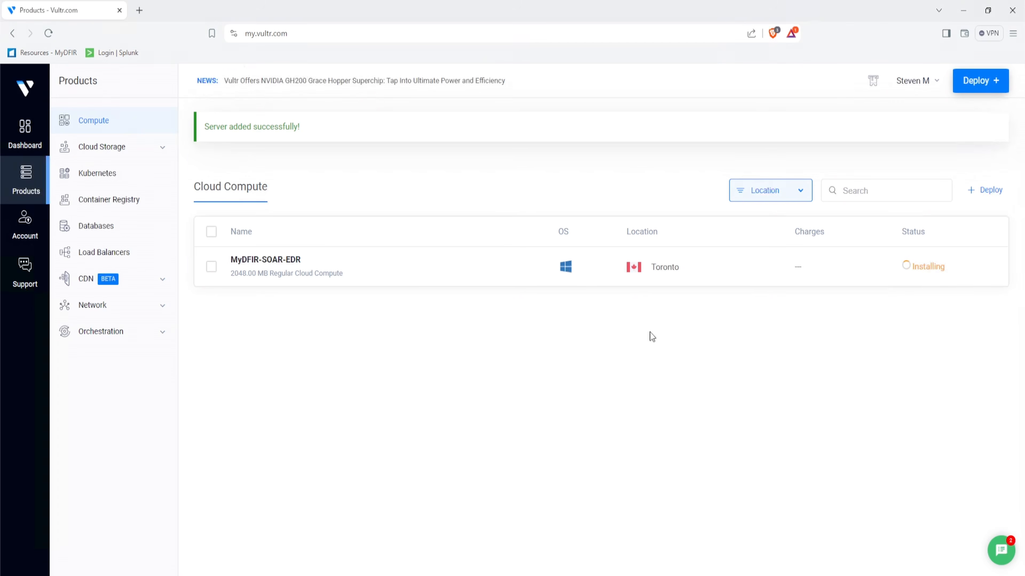
Step: Open limacharlie.io in a new browser tab and sign up for a LimaCharlie account with email
left_click(139, 10)
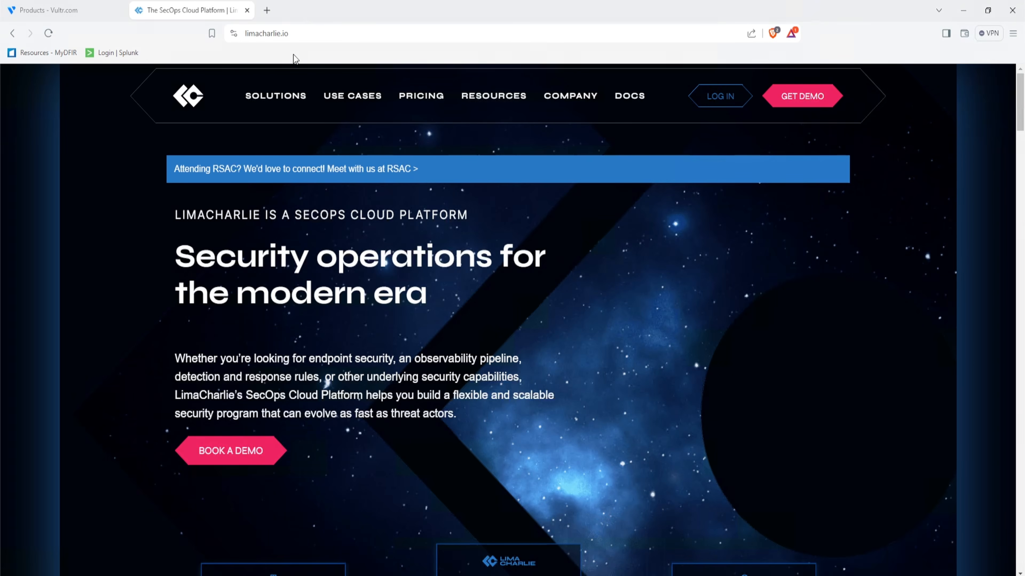
left_click(715, 104)
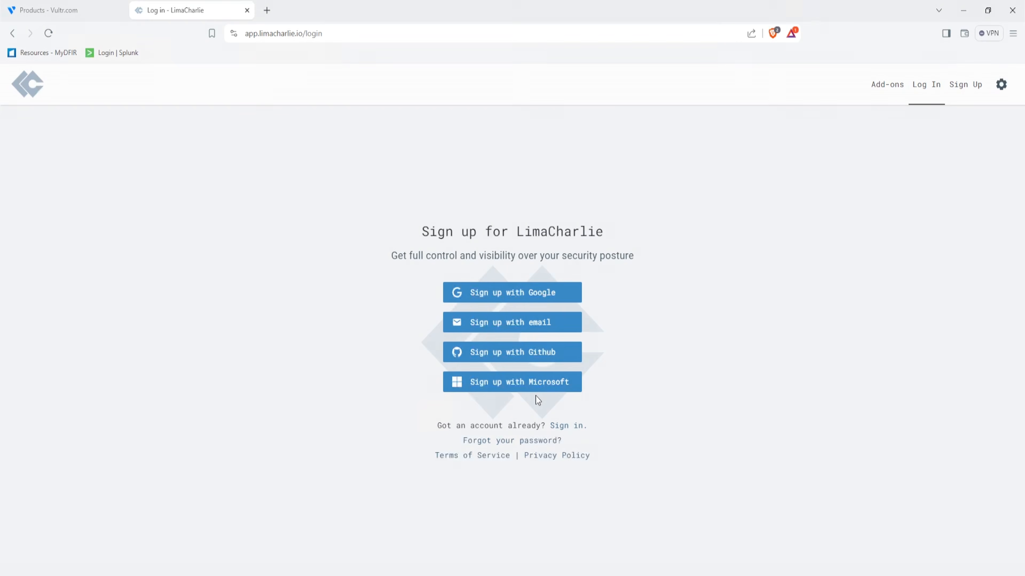
left_click(562, 331)
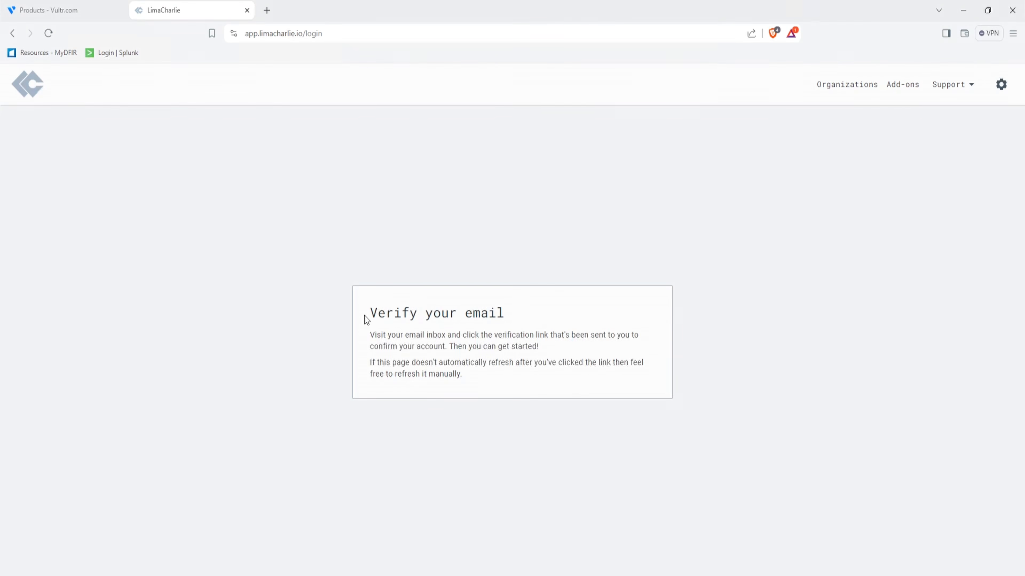
Step: Read the email verification notice, reload the page once the account is verified, and complete the welcome questionnaire
left_click_drag(366, 317, 541, 312)
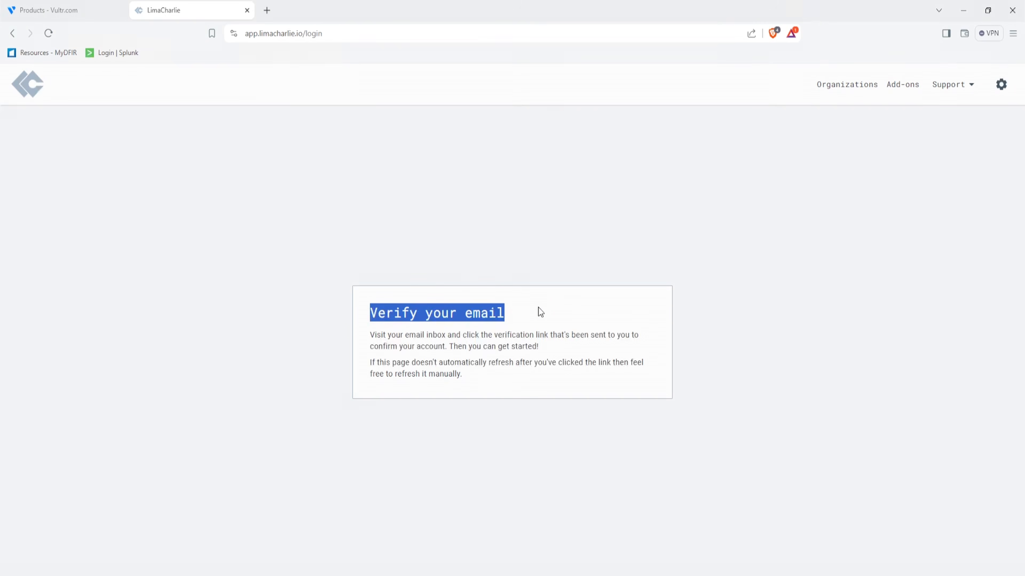
left_click(540, 313)
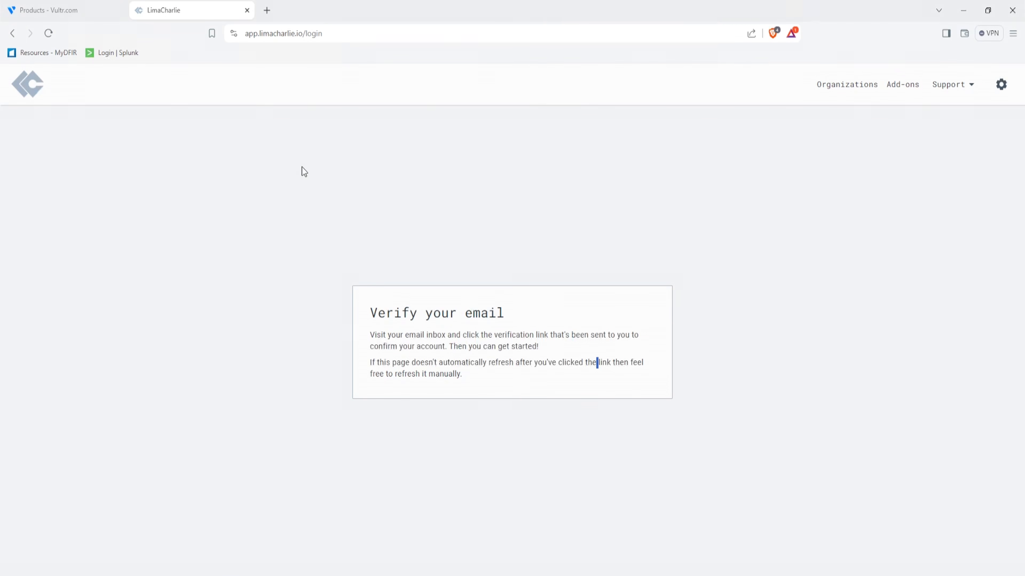
left_click(47, 32)
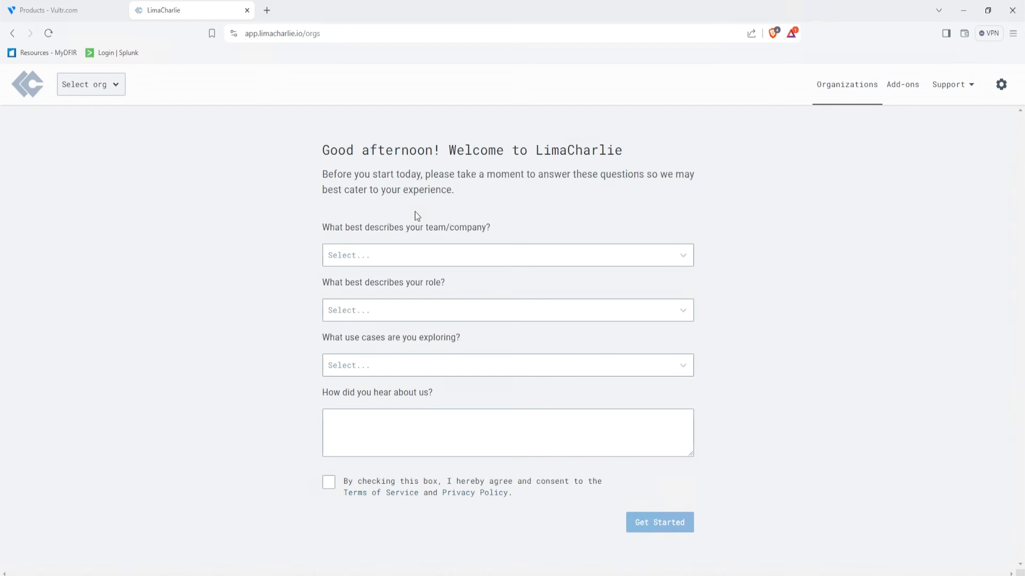
left_click(362, 258)
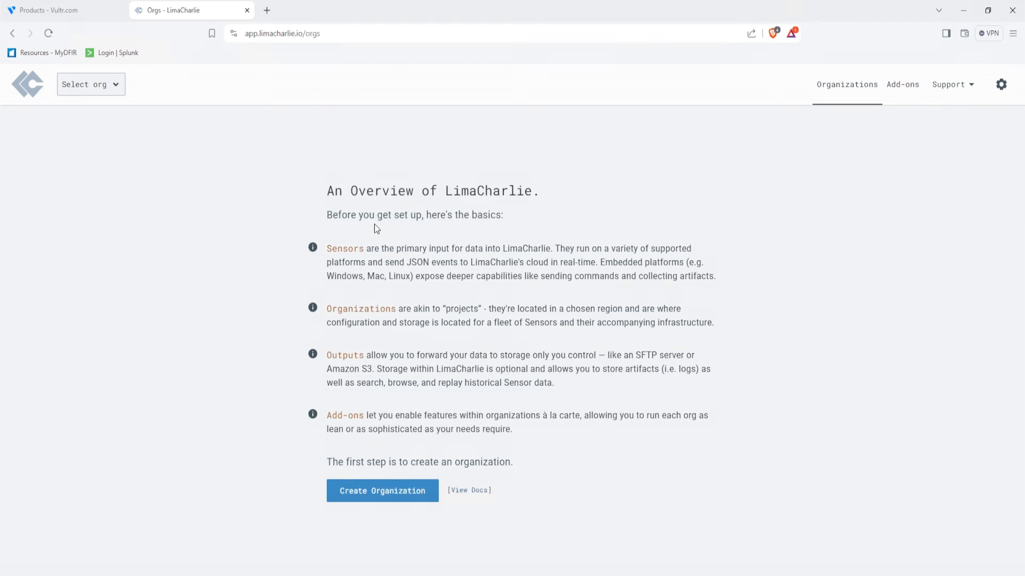
Step: Read the LimaCharlie overview of Sensors, Organizations, Outputs and Add-ons
left_click_drag(332, 248, 365, 248)
left_click_drag(336, 307, 390, 309)
left_click_drag(363, 354, 326, 355)
left_click(375, 421)
left_click_drag(382, 419, 331, 417)
left_click(626, 389)
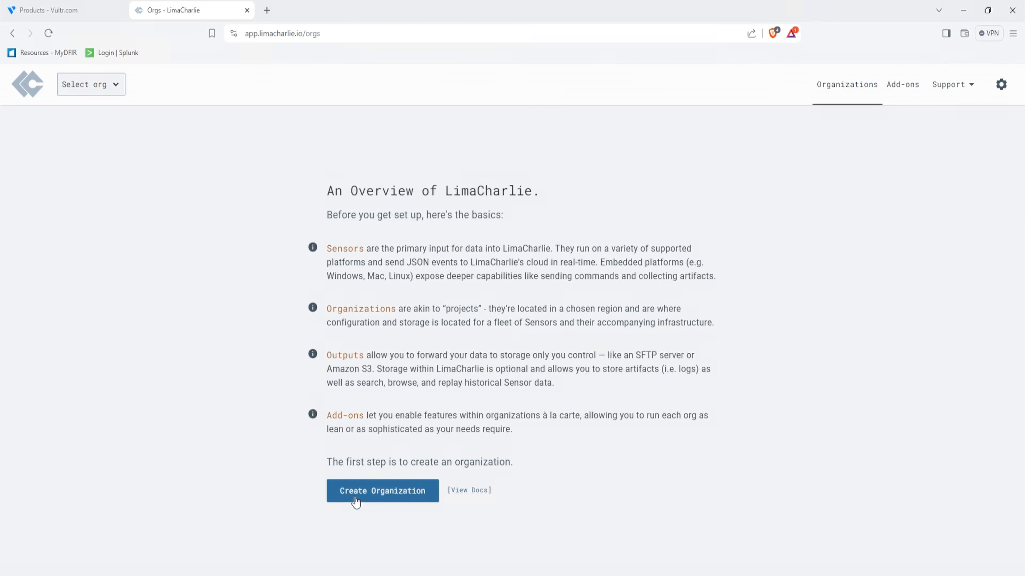
Step: Create a LimaCharlie organization named MyDFIR-SOAR-EDR with Canada as its data residency region, keeping the demo configuration enabled
left_click(363, 497)
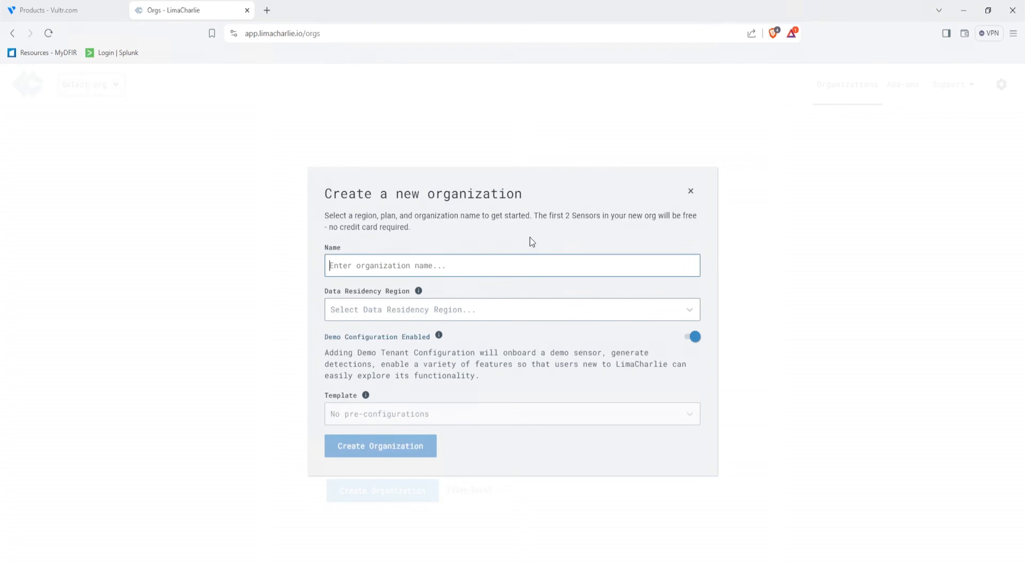
type("MyDFIR-SOAREDR")
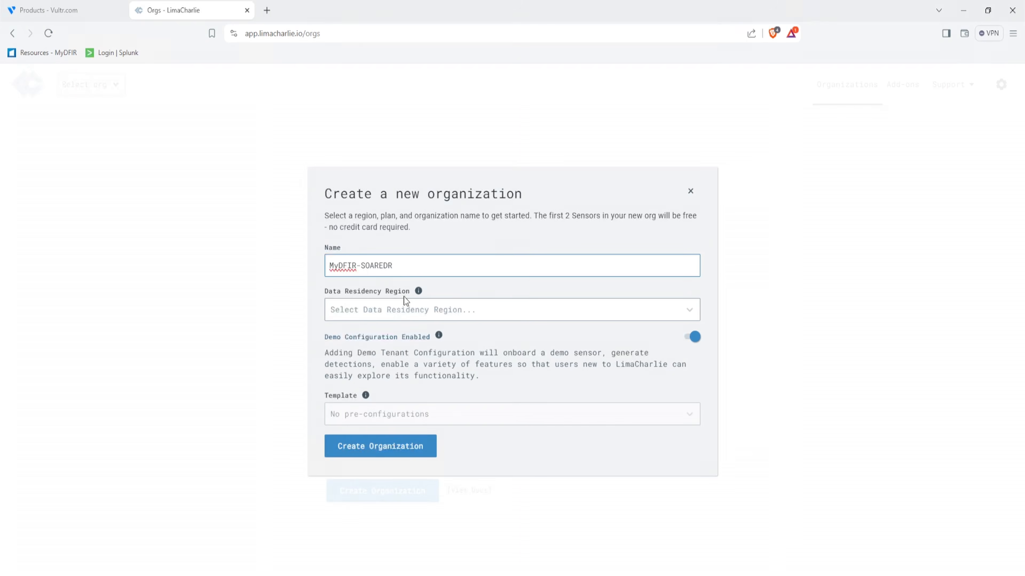
left_click(413, 313)
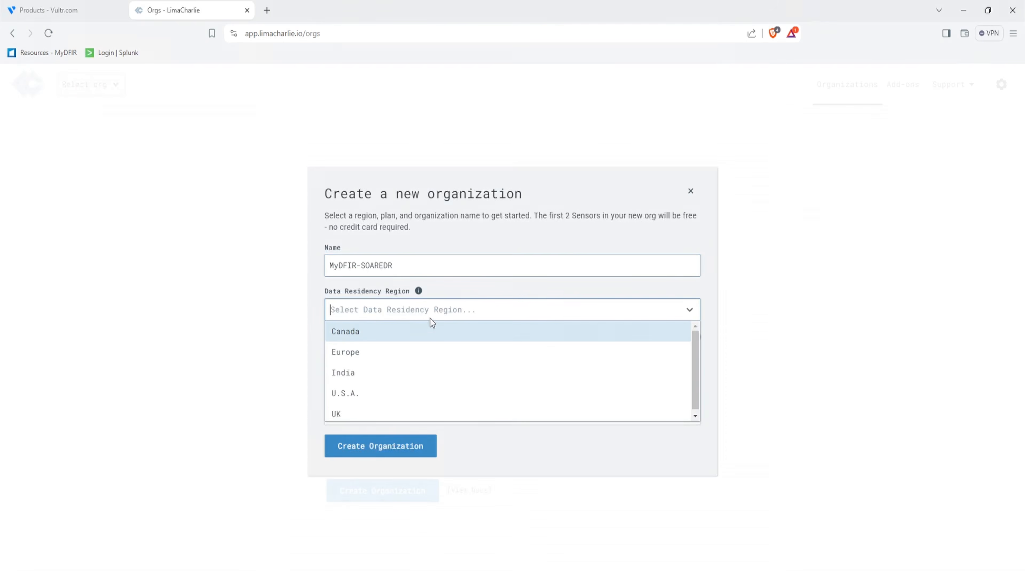
left_click(424, 332)
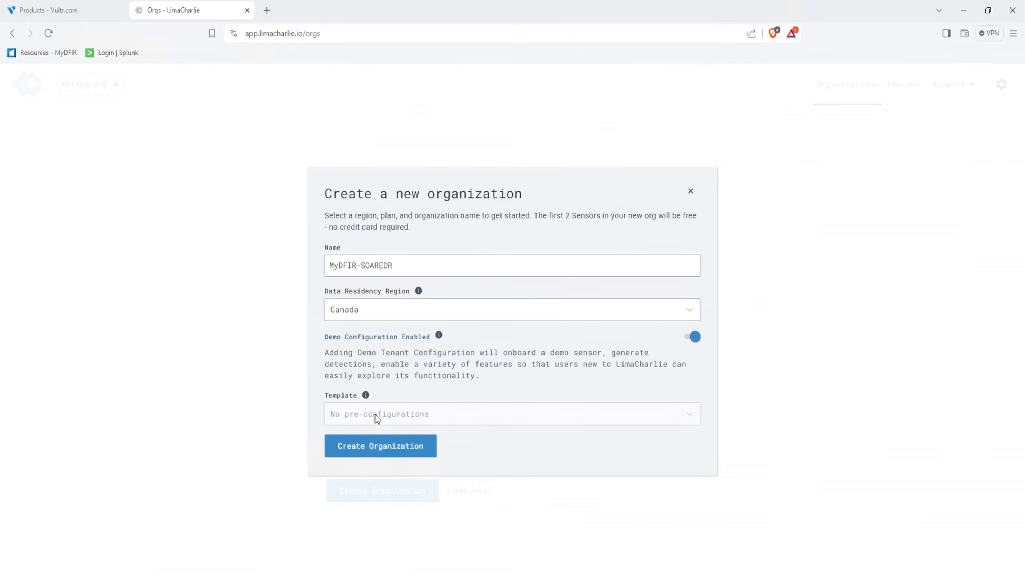
left_click(381, 265)
type("-")
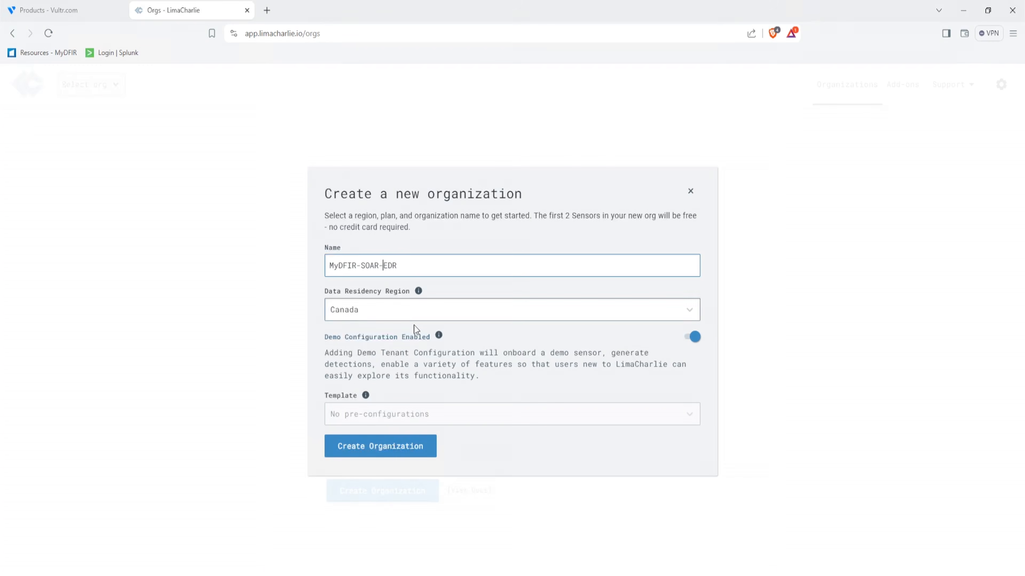
left_click(412, 446)
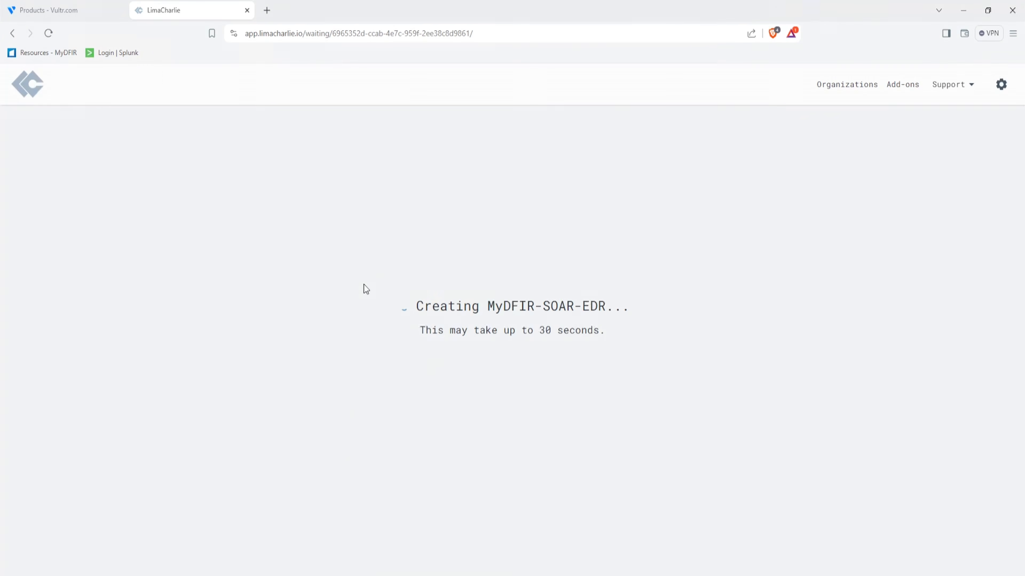
left_click_drag(420, 330, 599, 343)
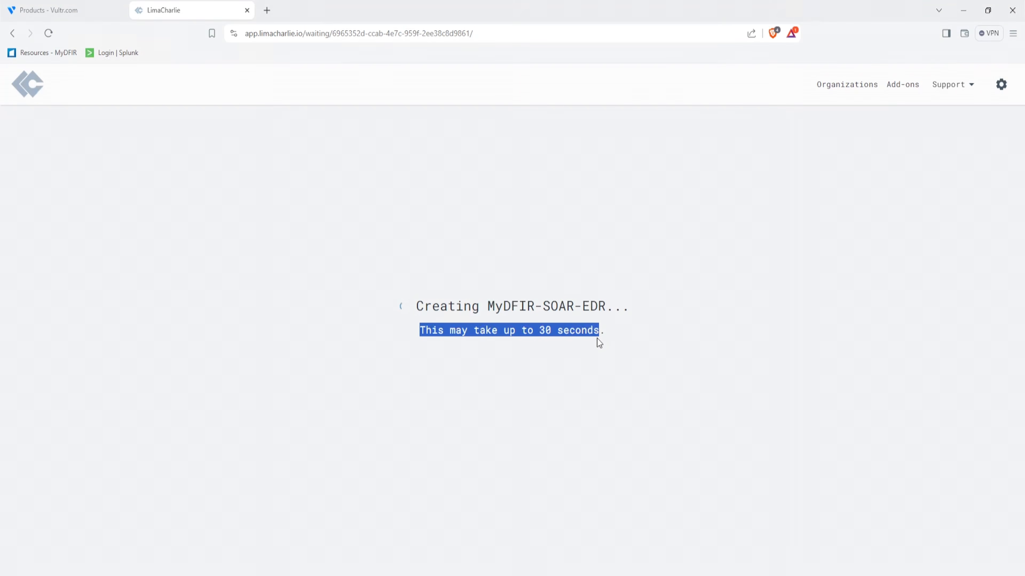
left_click(603, 335)
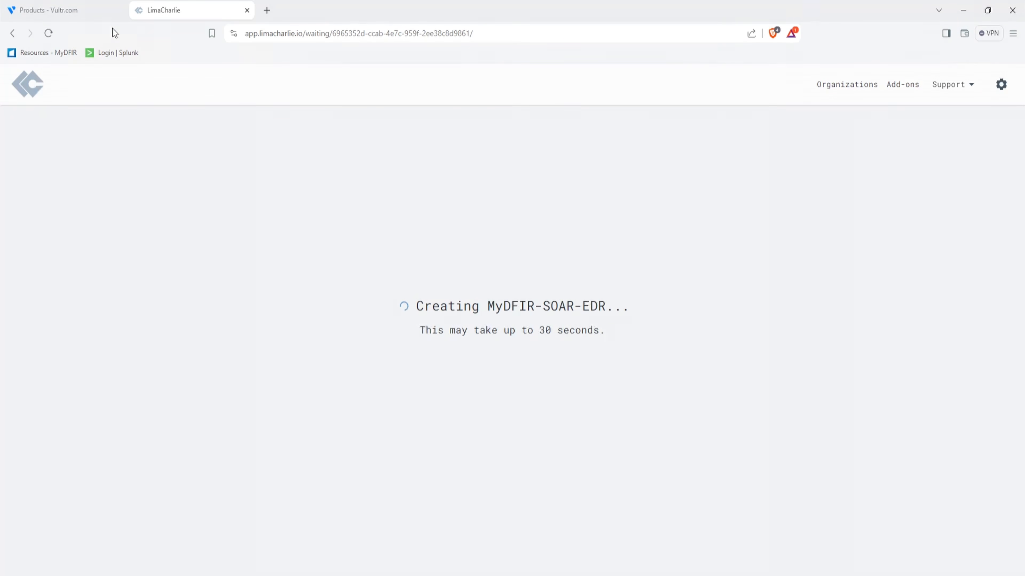
Step: Switch to Vultr, open the details of the MyDFIR-SOAR-EDR server and read its startup notice
left_click(64, 10)
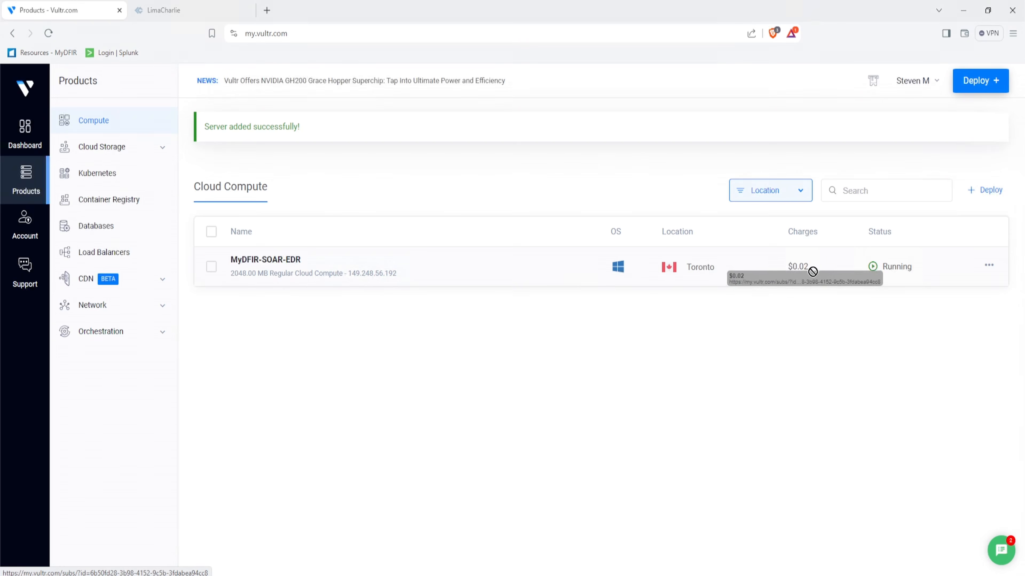
left_click(286, 262)
left_click_drag(247, 266, 595, 269)
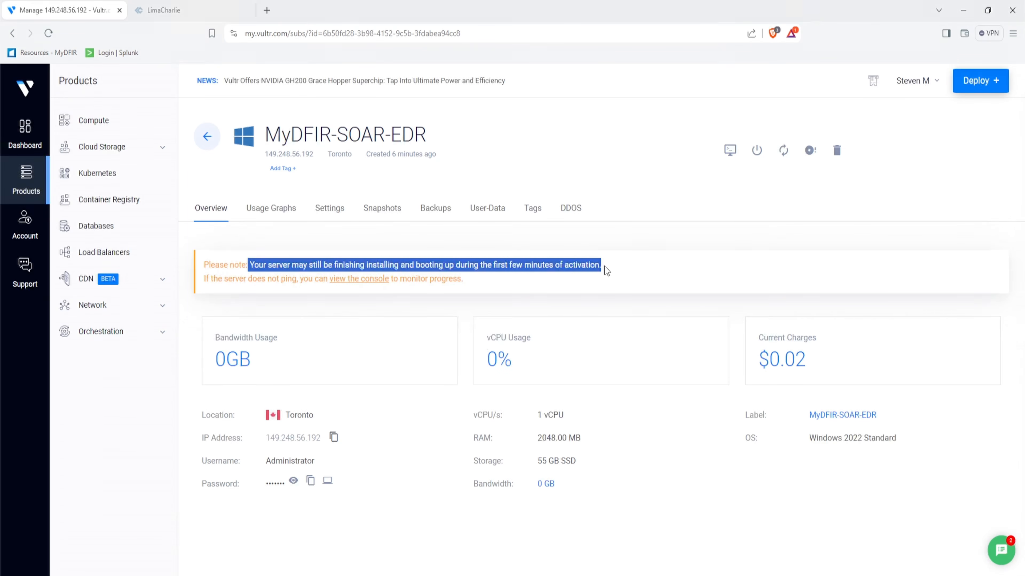
left_click(624, 250)
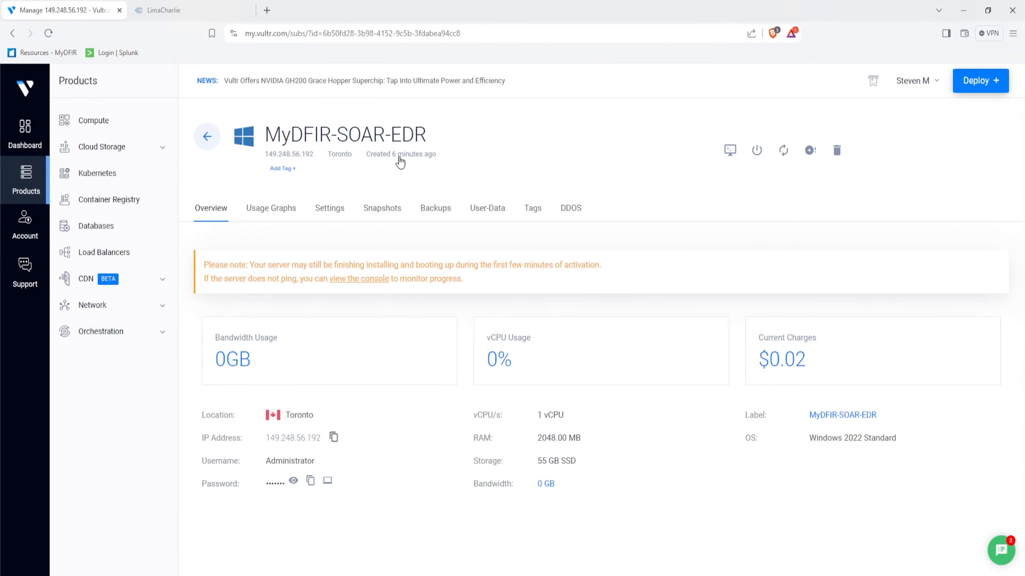
Step: Open the server's web console and send the unlock sequence to reach the Administrator sign-in
left_click(730, 151)
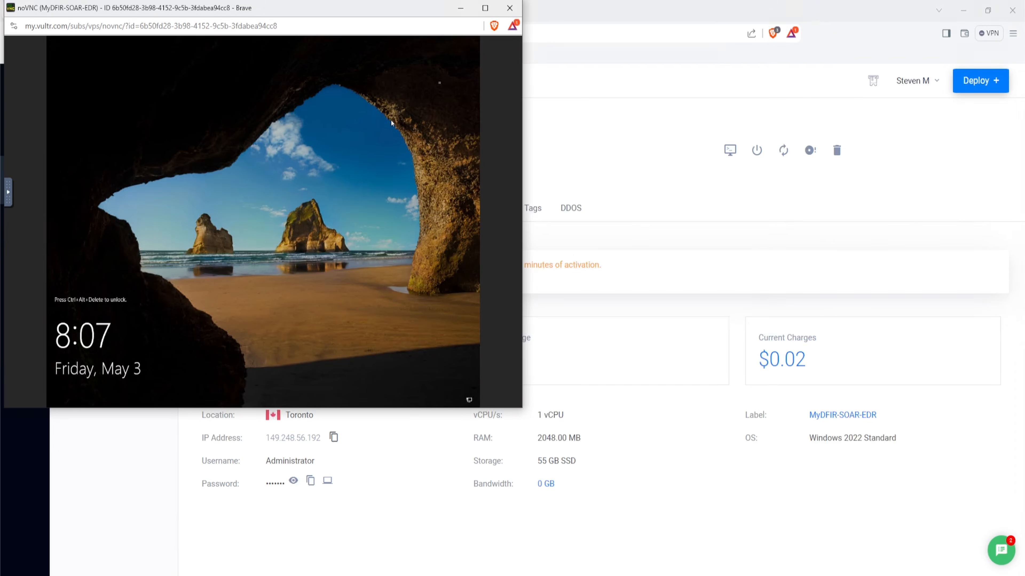
left_click(8, 192)
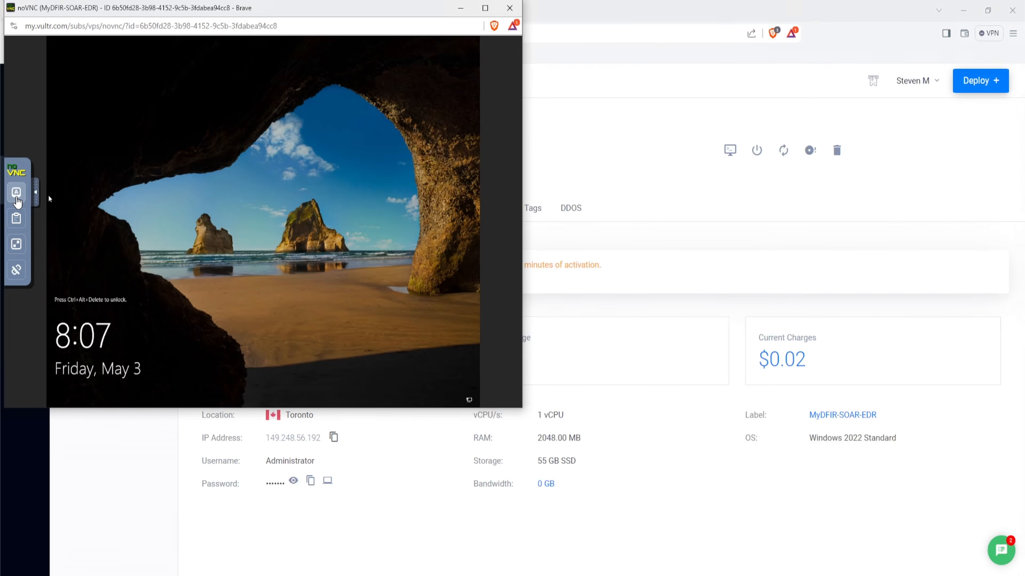
left_click(16, 192)
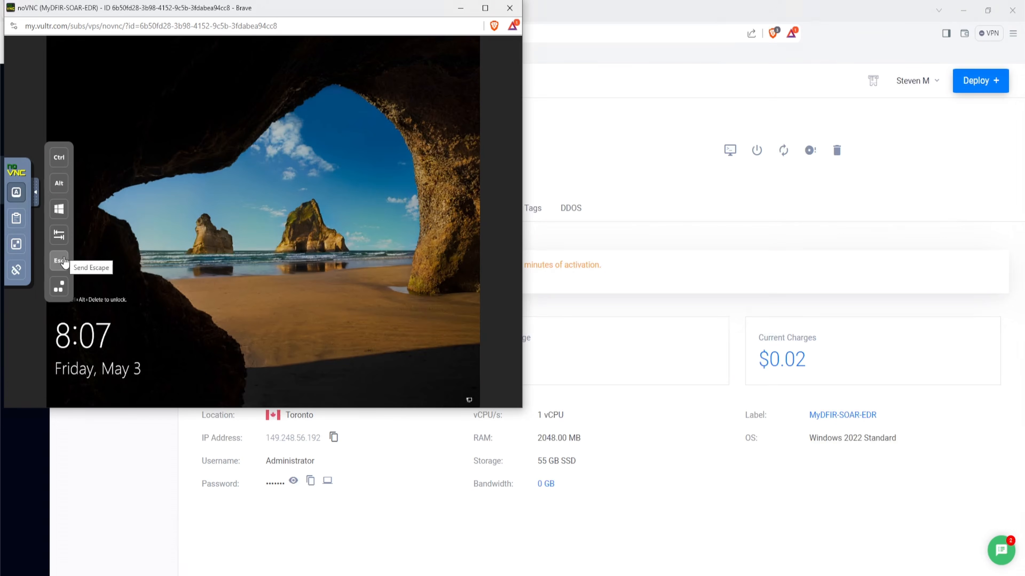
left_click(59, 287)
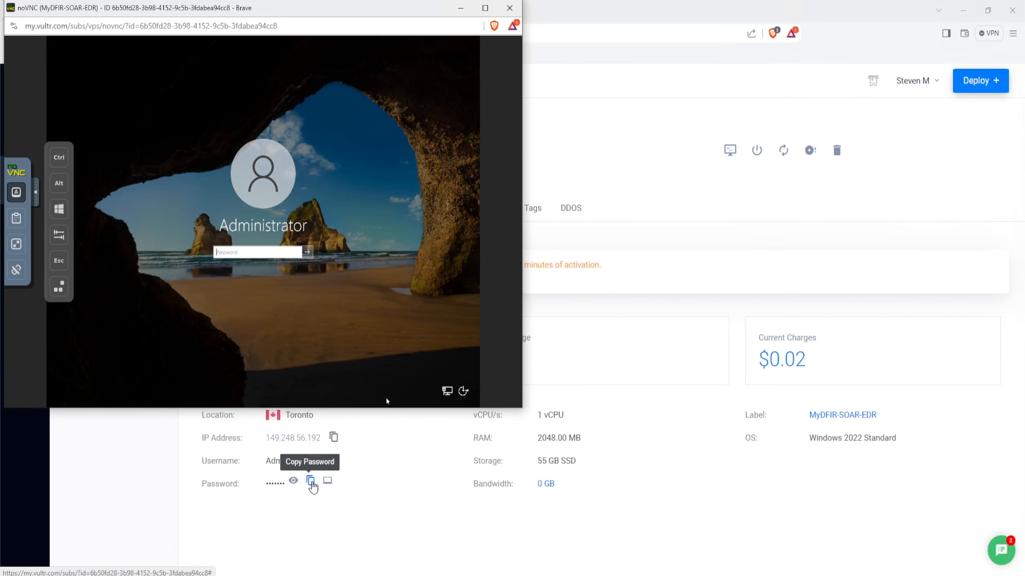
Step: Copy the server's Administrator password from its details and sign in to Windows with it through the console
left_click(311, 482)
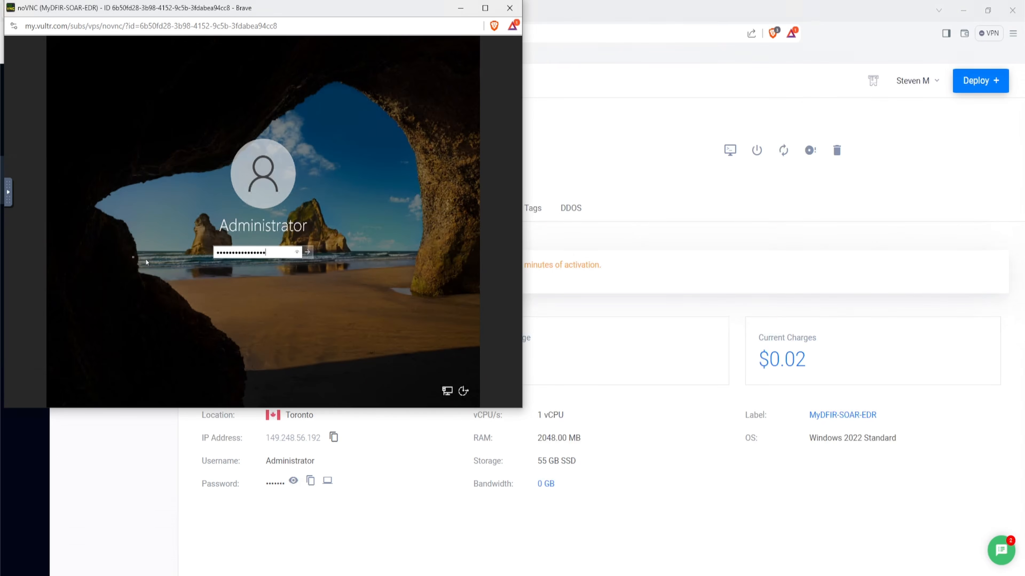
left_click(10, 202)
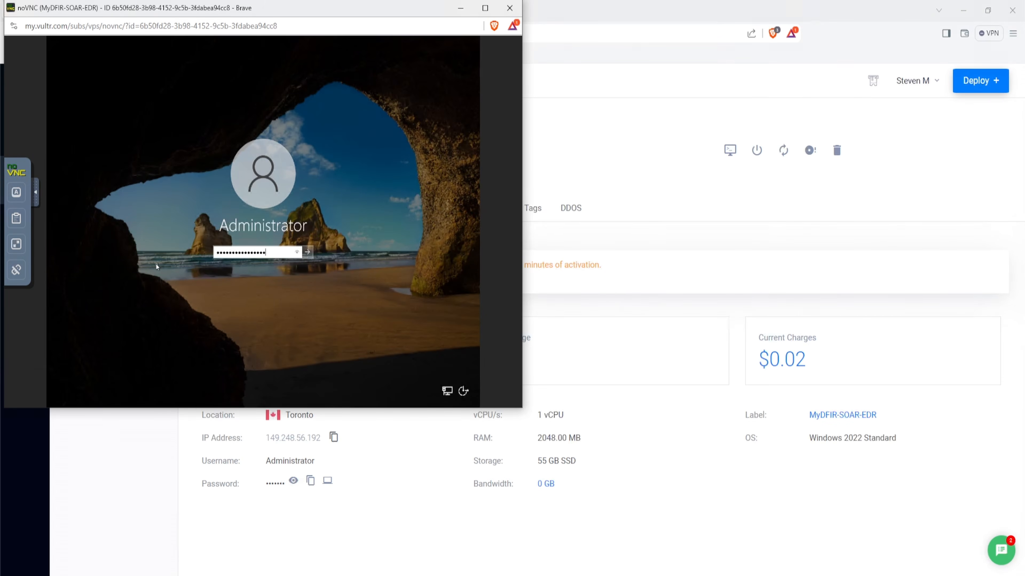
left_click(308, 256)
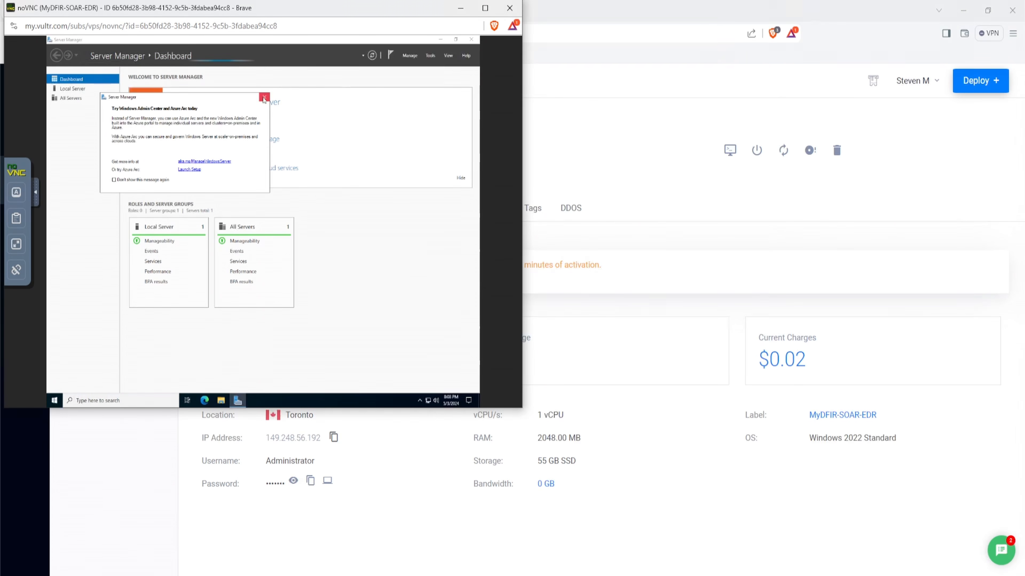
Step: Dismiss the Windows Admin Center message, look at the server's desktop in the maximized console and close the console
left_click(265, 97)
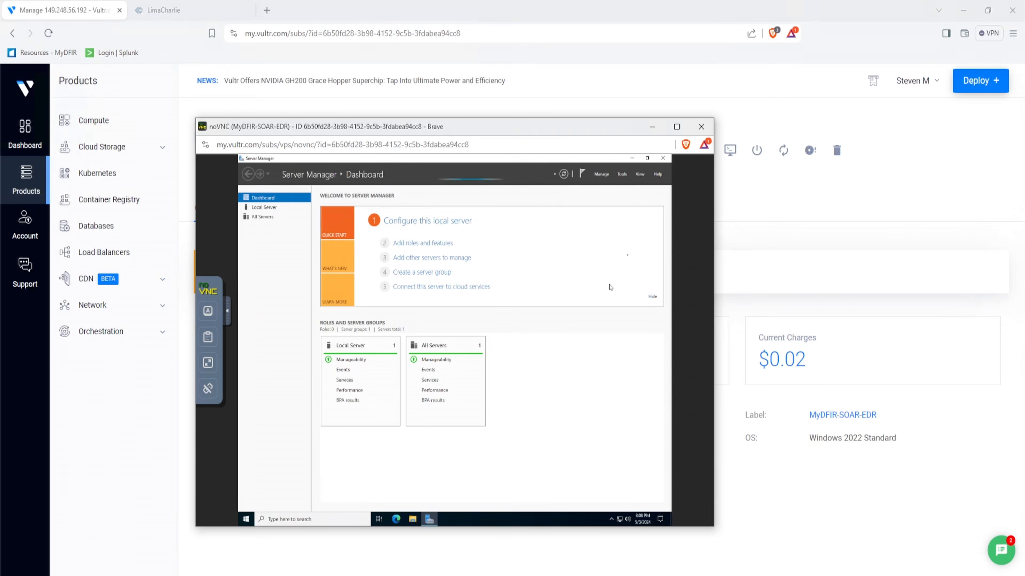
left_click(672, 128)
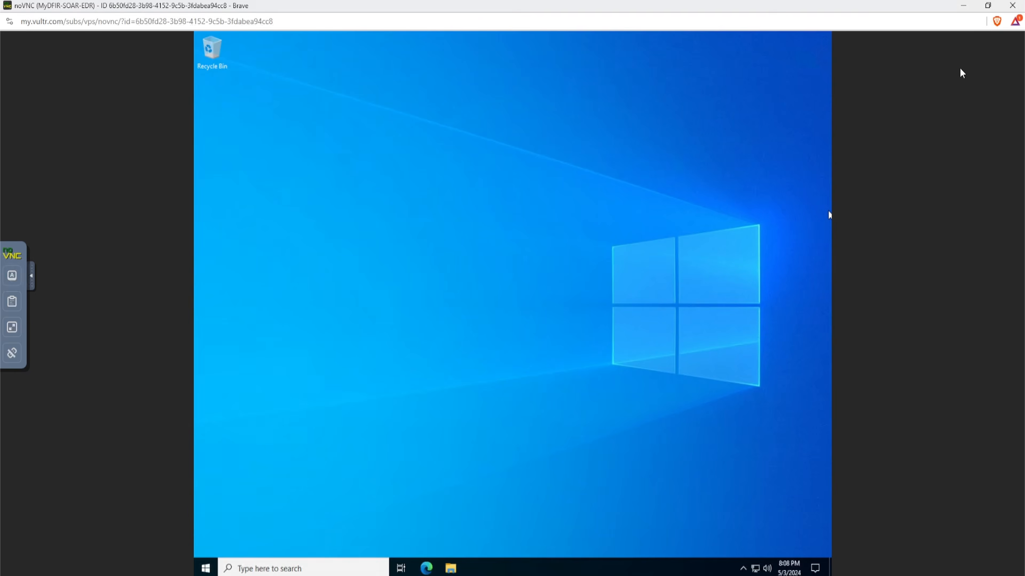
left_click(1012, 6)
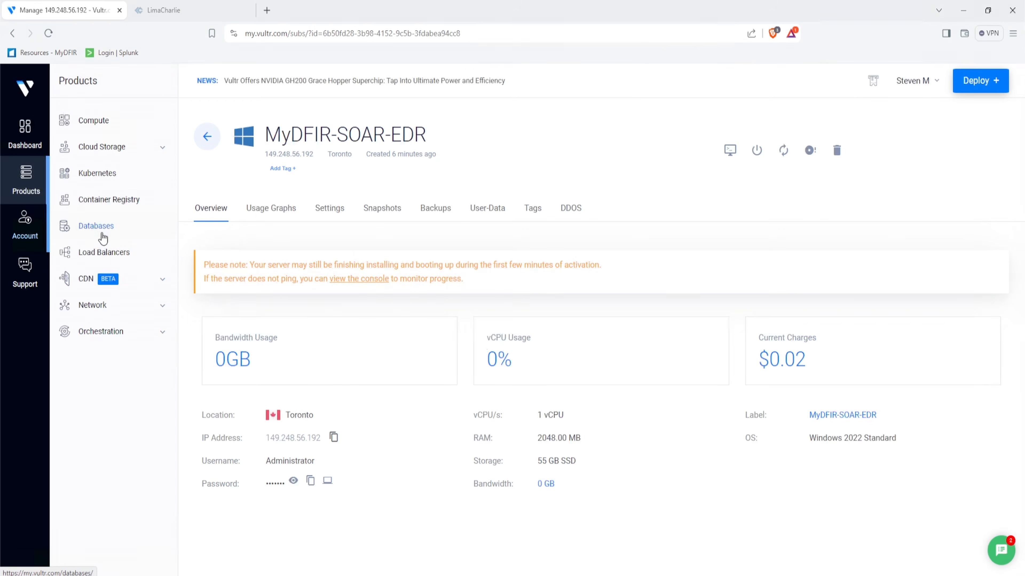
Step: Add a Vultr firewall group with the description SOAR-EDR-Firewall
left_click(114, 315)
left_click(114, 411)
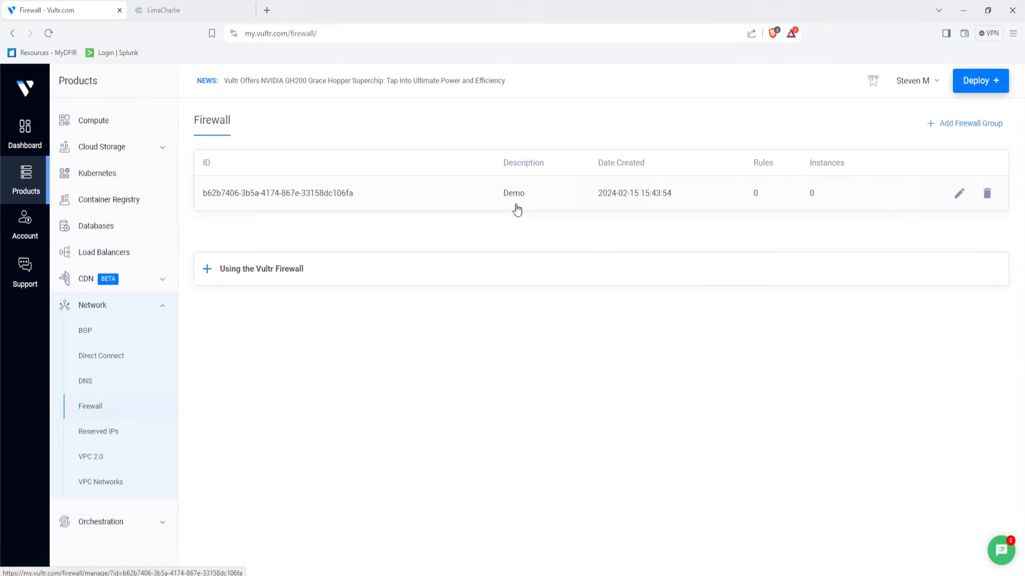
left_click(967, 132)
type("SOAR-EDR-Firewall")
left_click(388, 287)
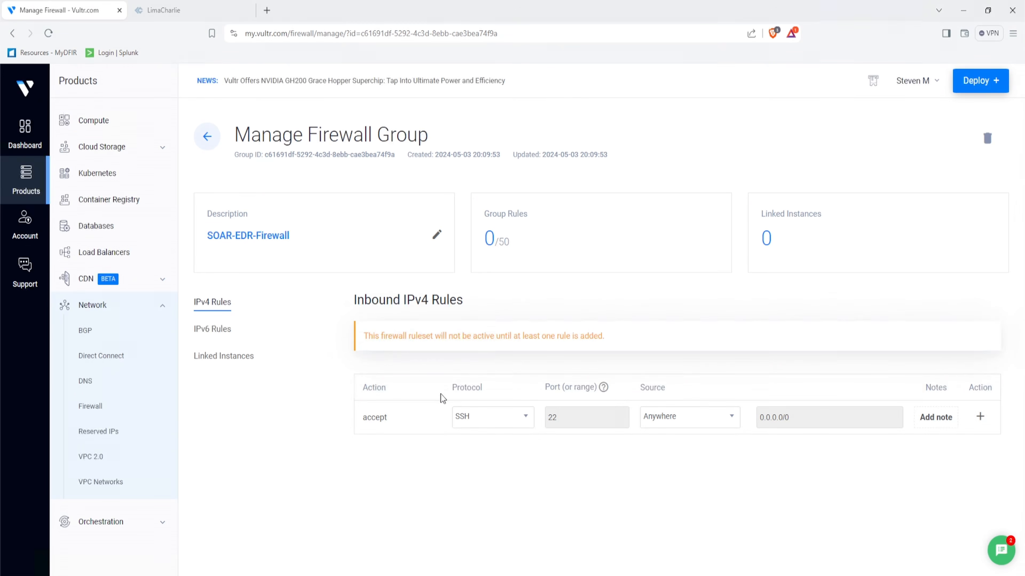
Step: Add an inbound IPv4 rule to the firewall group that accepts MS RDP on port 3389 from My IP only
left_click(490, 424)
scroll(508, 472, "down", 3)
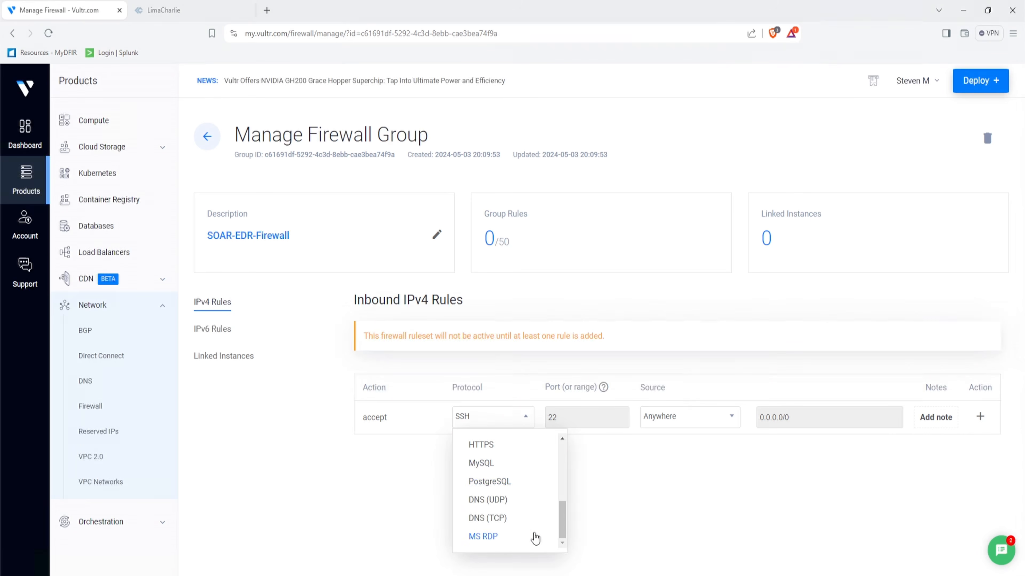
left_click(534, 538)
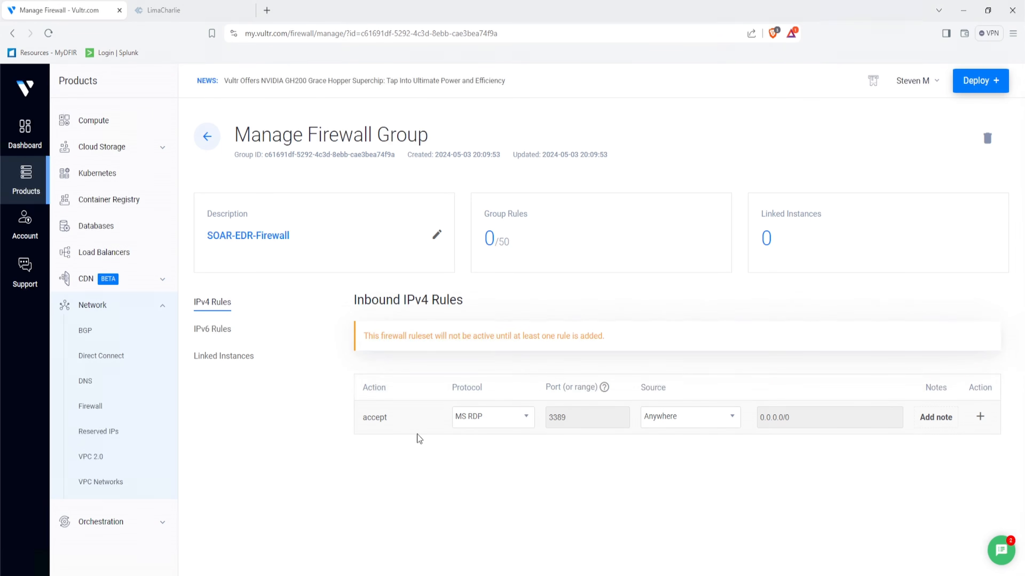
left_click_drag(567, 423, 540, 426)
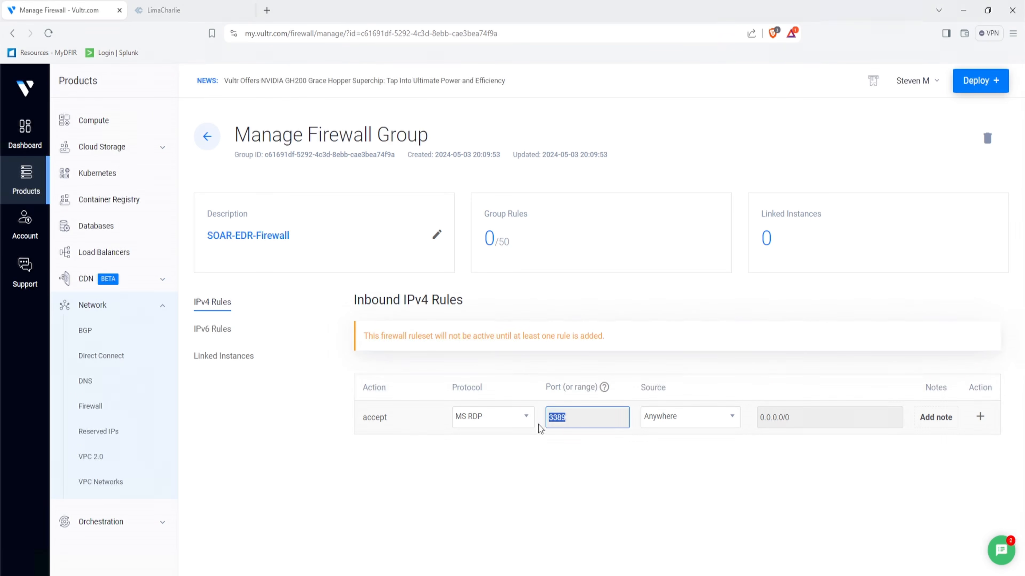
double_click(670, 389)
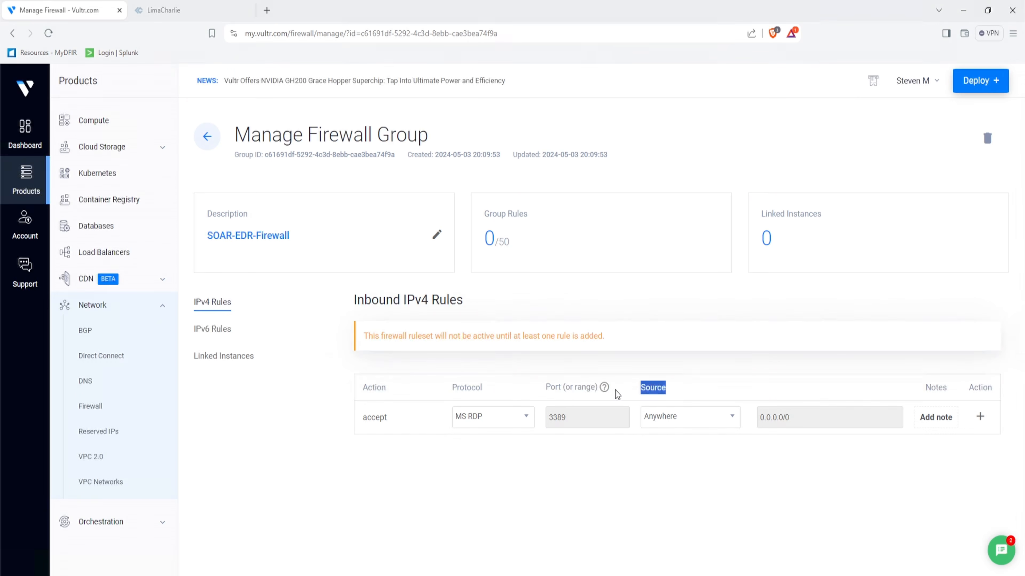
left_click(667, 421)
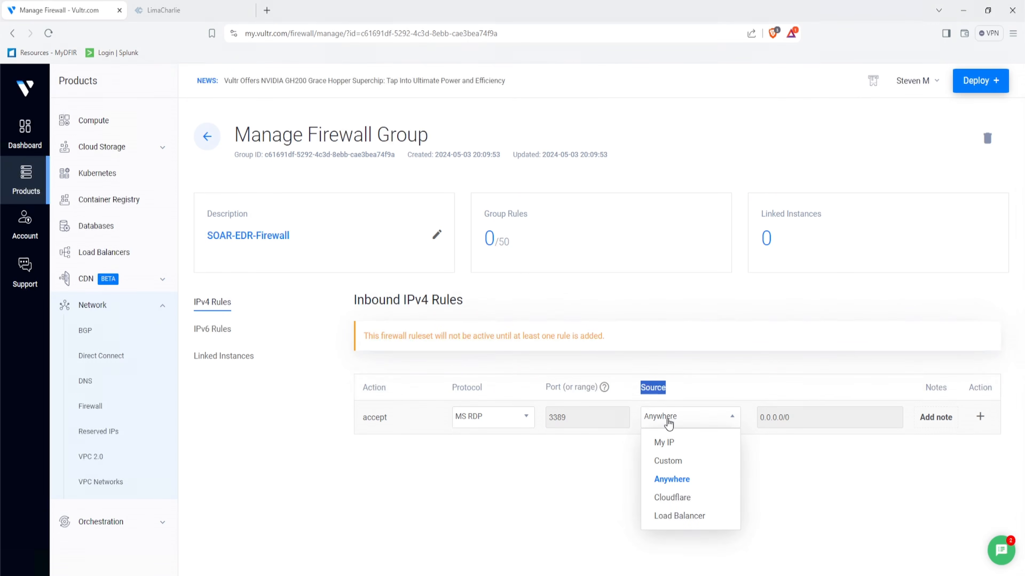
left_click(673, 444)
left_click(979, 416)
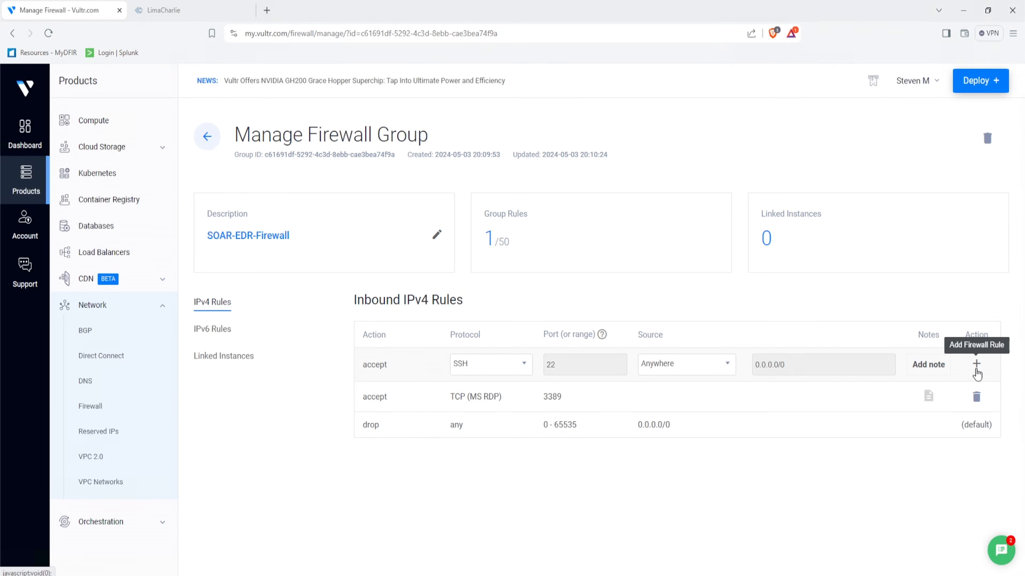
Step: Assign the SOAR-EDR-Firewall group to the MyDFIR-SOAR-EDR server in its firewall settings and read the update notice
left_click(103, 116)
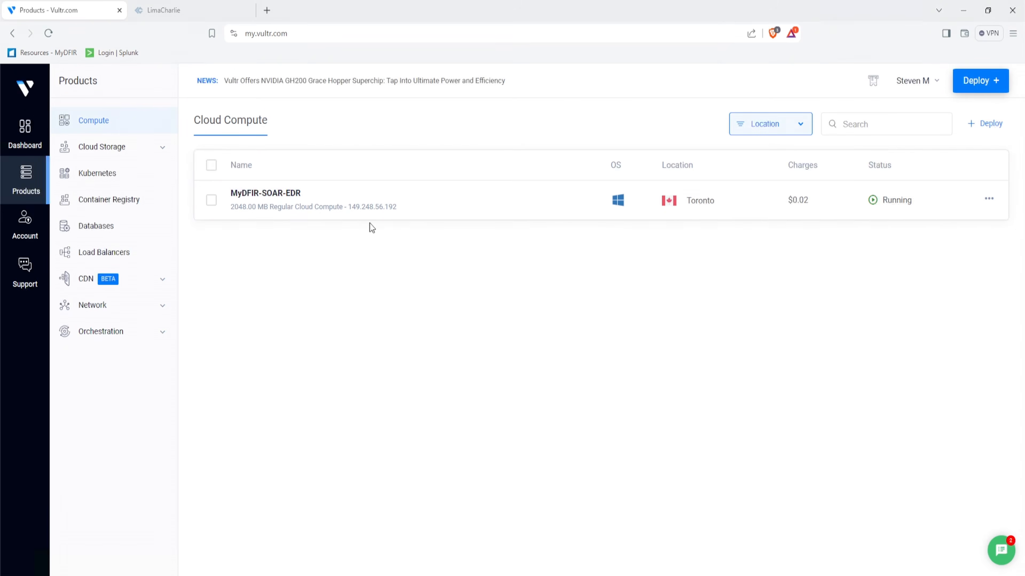
left_click(284, 192)
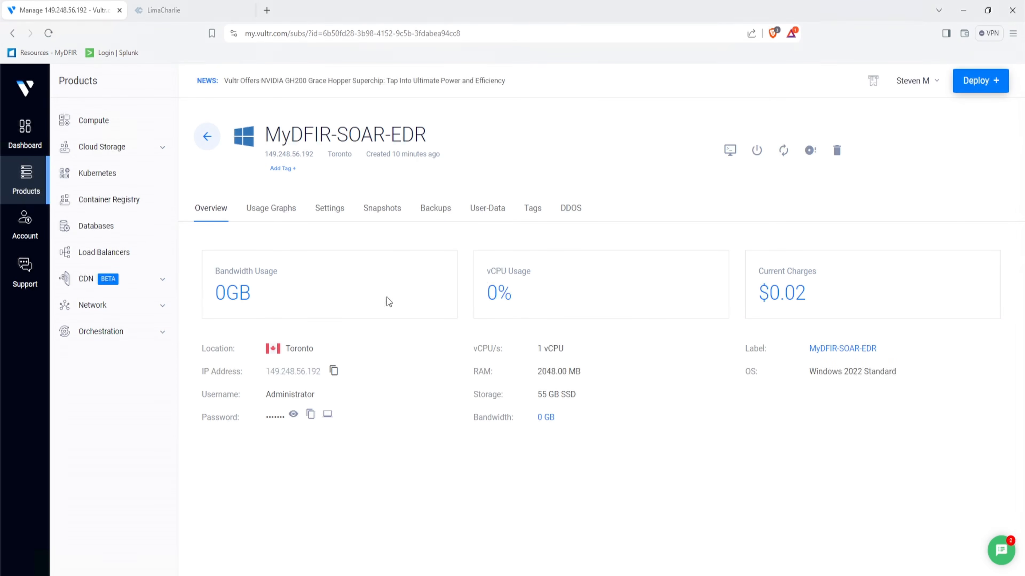
left_click(328, 210)
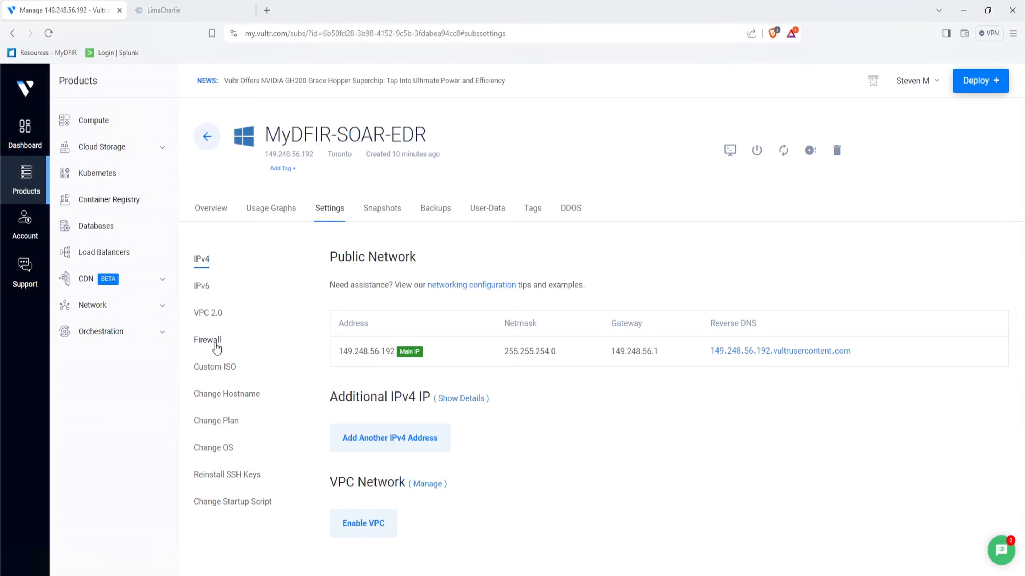
left_click(207, 340)
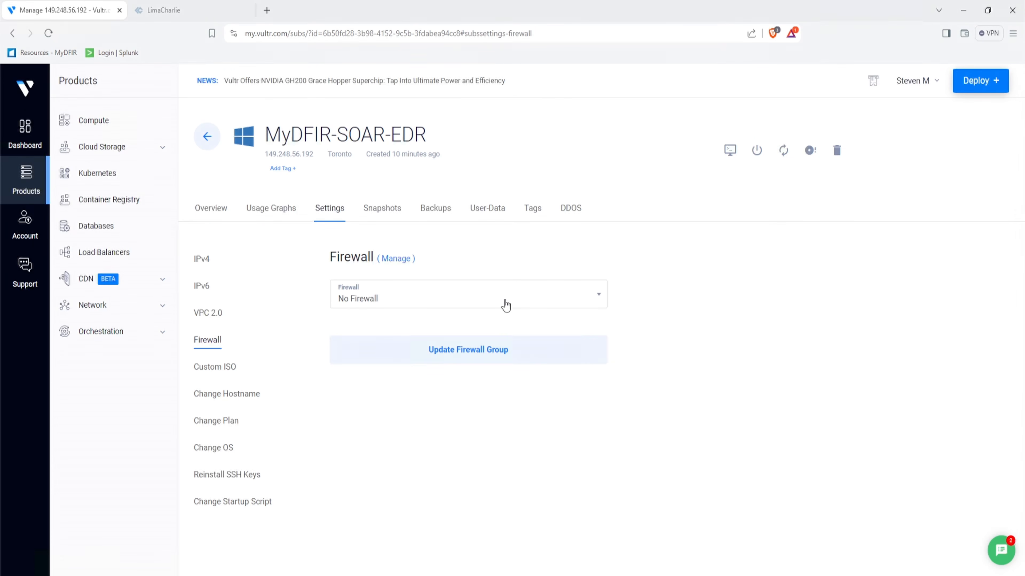
left_click(591, 296)
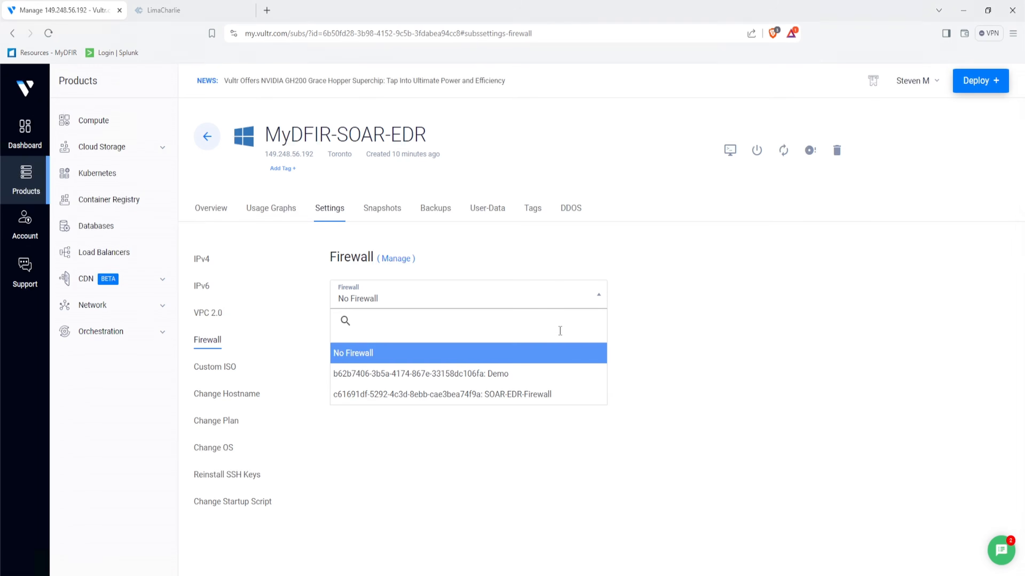
left_click(538, 401)
left_click(484, 358)
left_click_drag(290, 275, 488, 277)
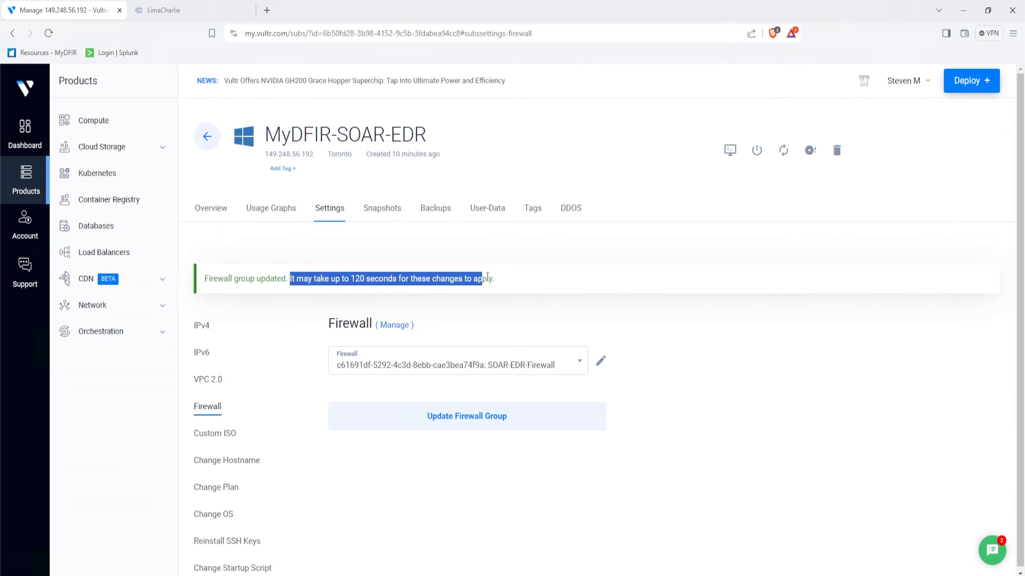
Step: Copy the IP address of the MyDFIR-SOAR-EDR server from its Vultr overview
left_click(537, 291)
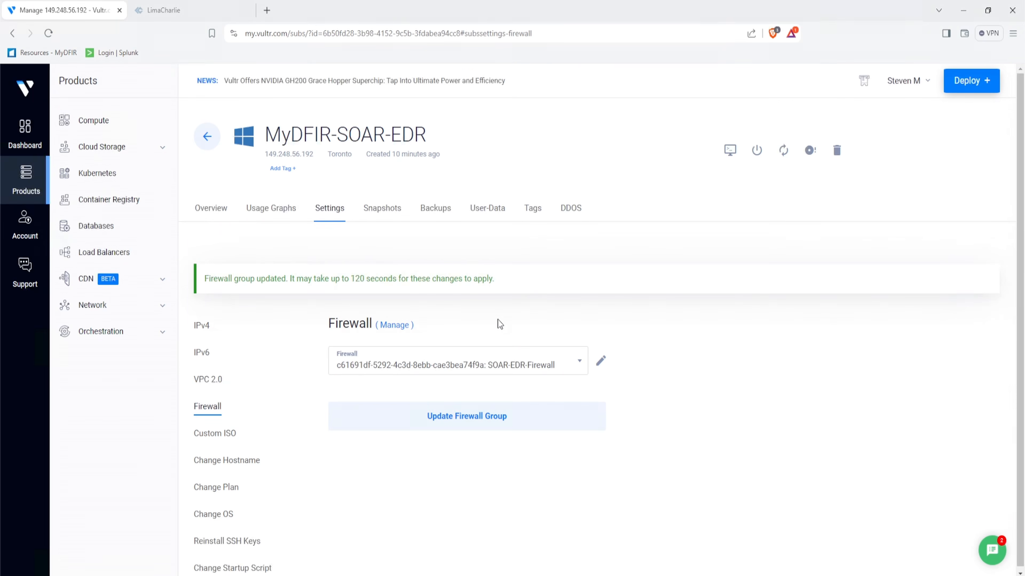
left_click(209, 207)
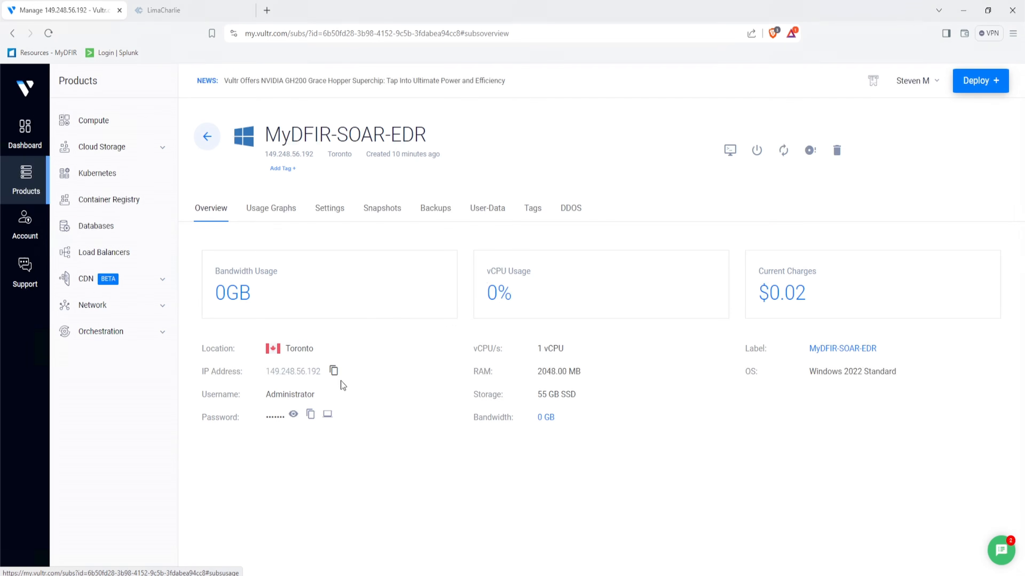
left_click(334, 371)
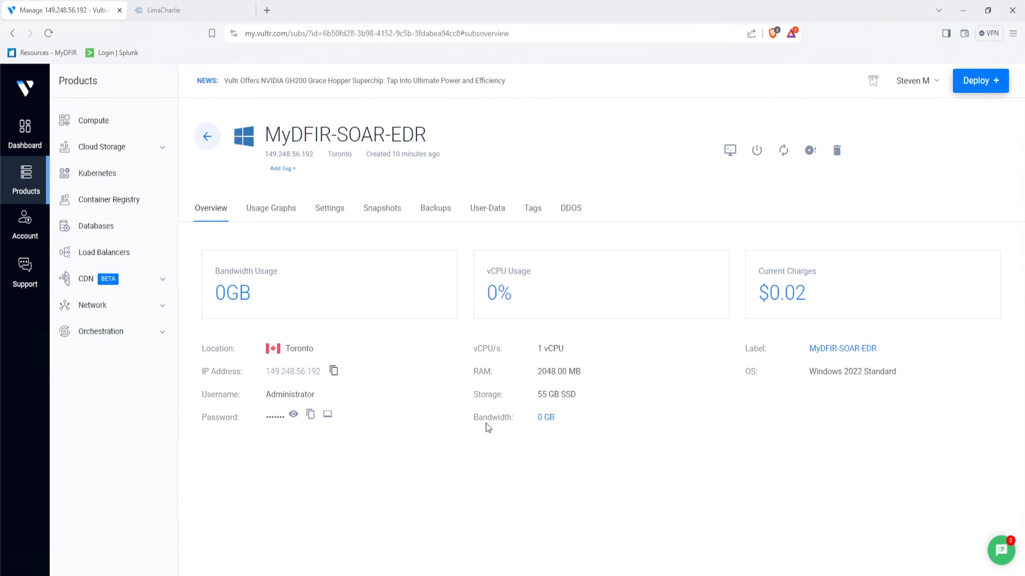
left_click_drag(538, 347, 513, 380)
left_click(575, 372)
left_click(513, 380)
Step: Switch to LimaCharlie and look at the sensors list of the MyDFIR-SOAR-EDR organization
left_click(163, 10)
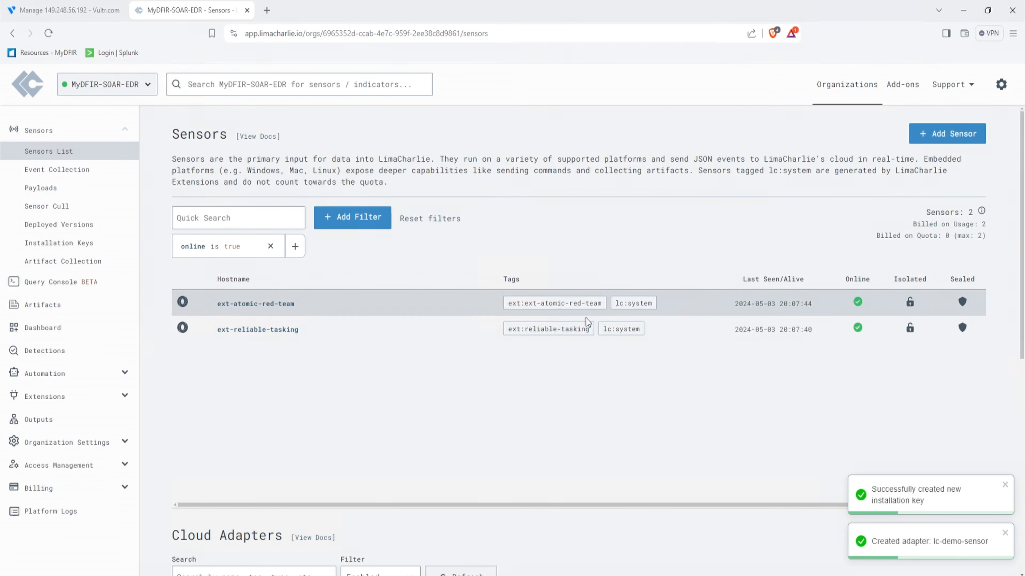
left_click_drag(174, 138, 220, 139)
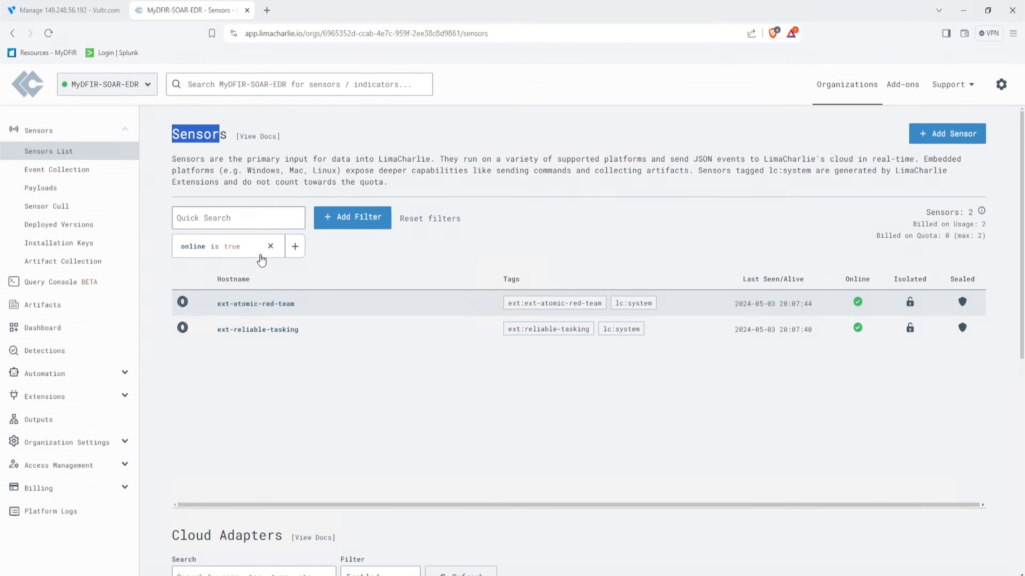
left_click(262, 398)
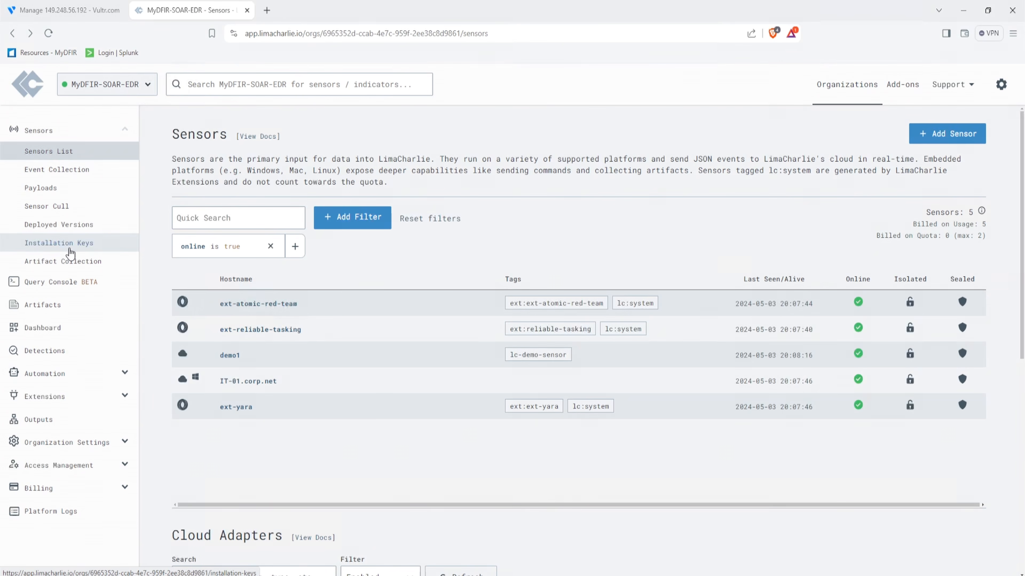
Step: Create an installation key with the description MyDFIR-SOAR-EDR-Project and no tags
left_click(69, 249)
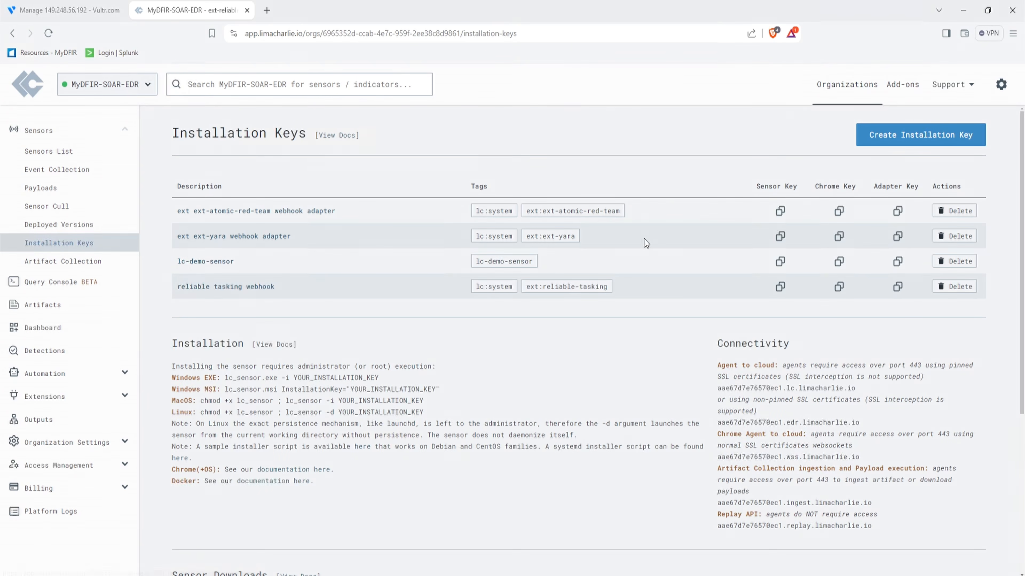
left_click(892, 145)
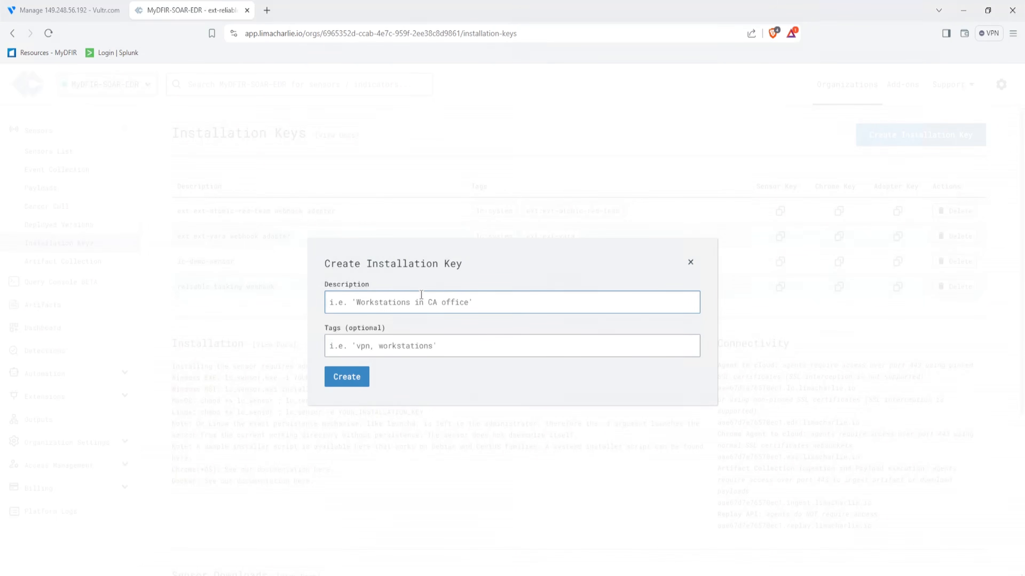
type("MyDFIR-")
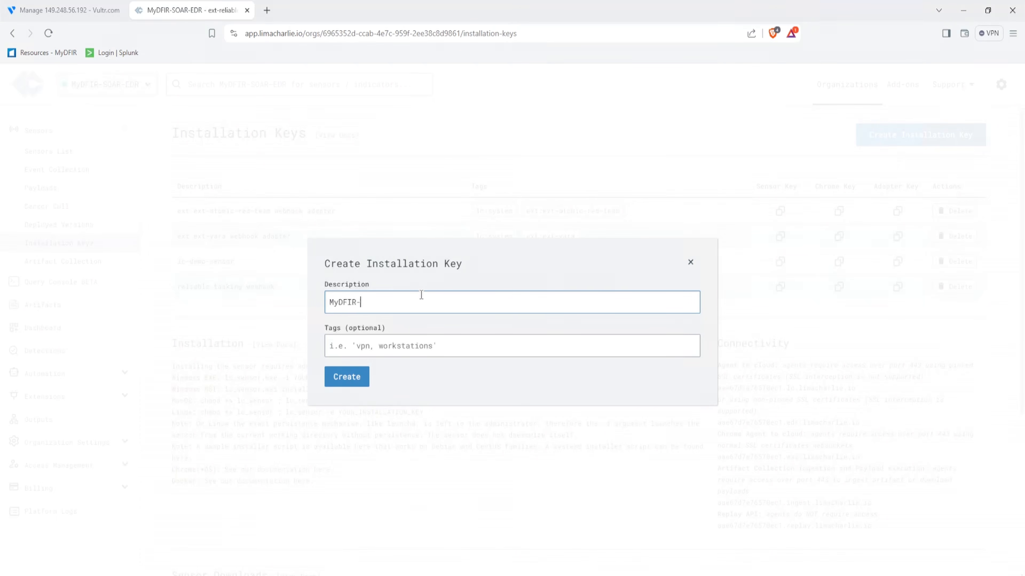
type("SOAR-EDR-Project")
left_click(407, 346)
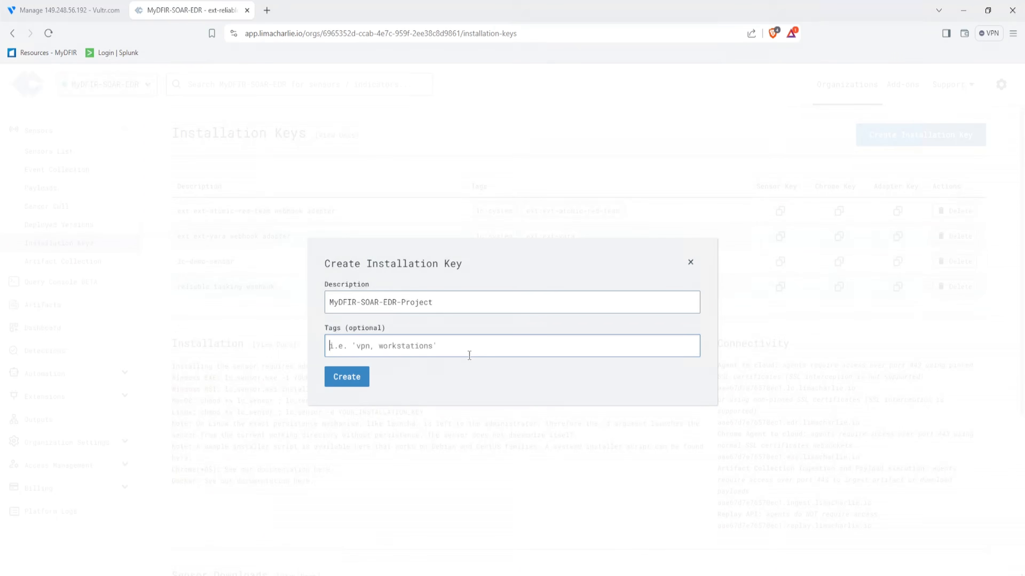
left_click(347, 376)
left_click_drag(271, 210, 177, 212)
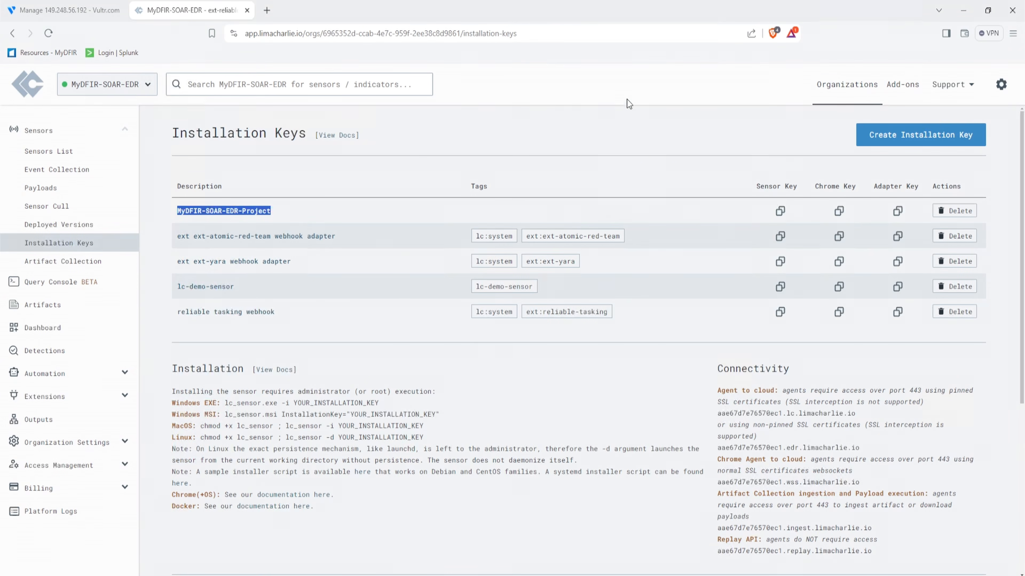
Step: Delete the ext-atomic-red-team, ext-yara, lc-demo-sensor and reliable tasking webhook installation keys, keeping only MyDFIR-SOAR-EDR-Project
key("ctrl+plus")
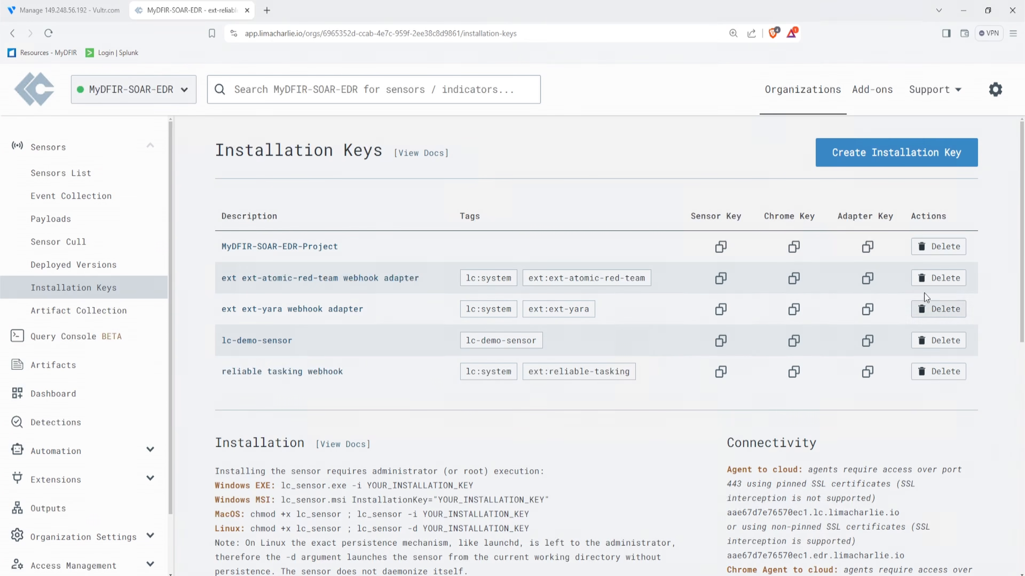
left_click(937, 278)
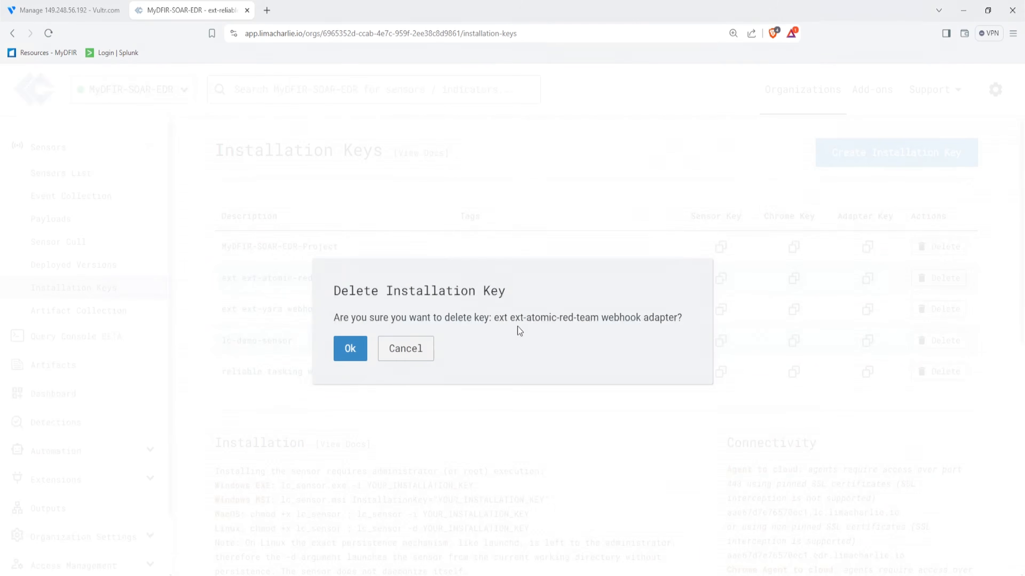
left_click(348, 348)
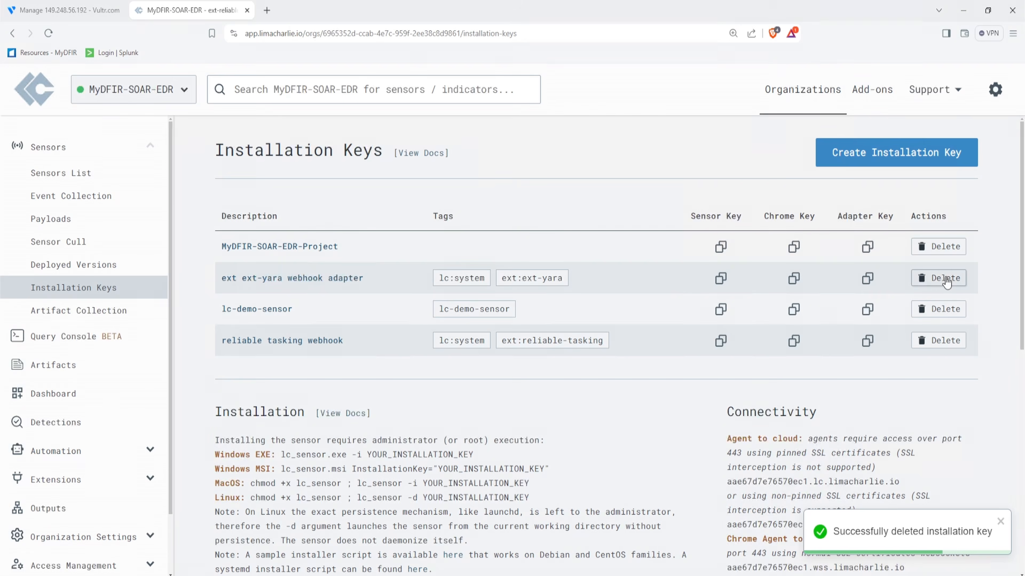
left_click(937, 278)
left_click(349, 348)
left_click(938, 278)
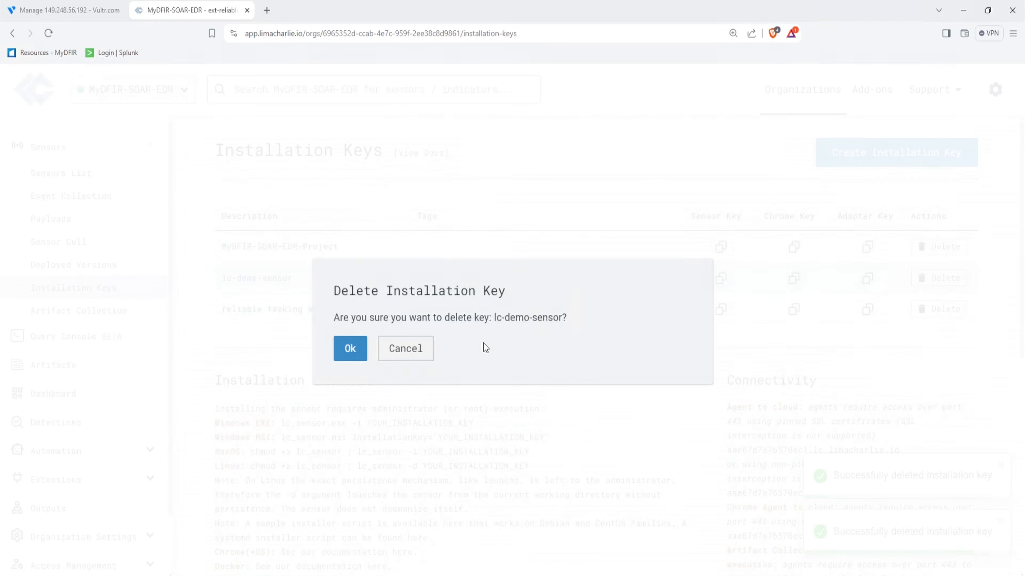
left_click(350, 349)
left_click(919, 283)
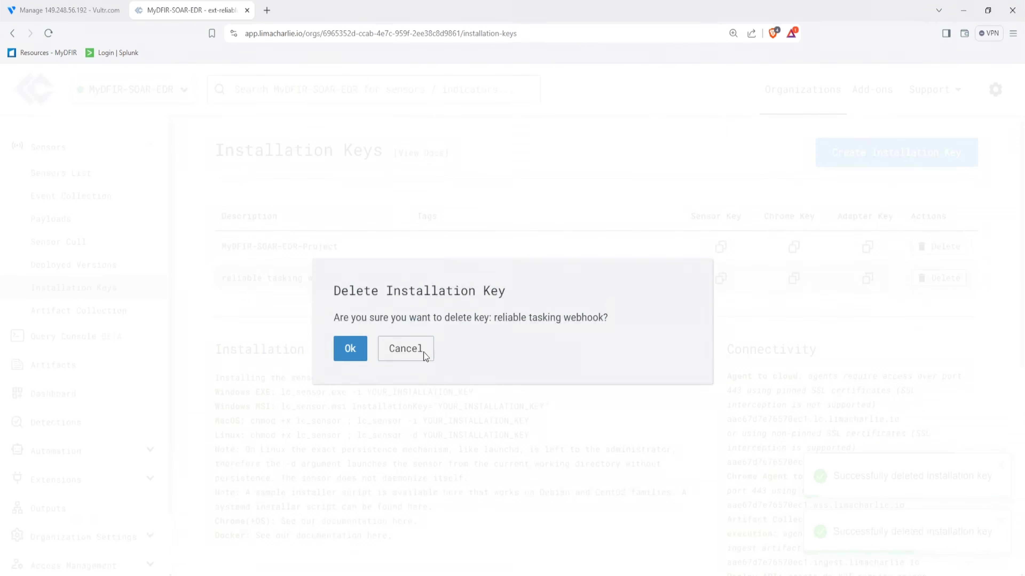
key("Return")
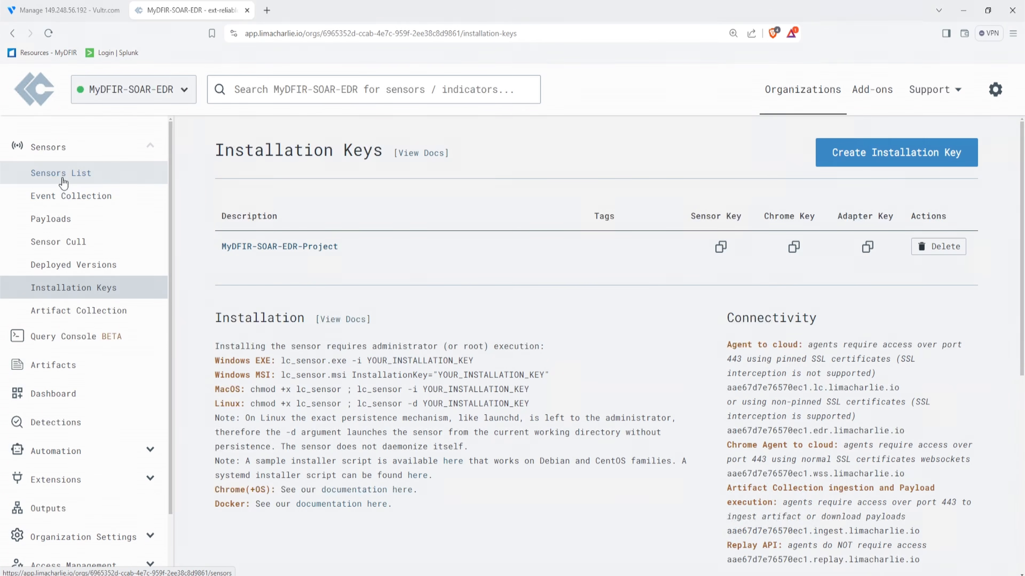
Step: Examine the organization's sensors list and the available navigation sections
left_click(36, 174)
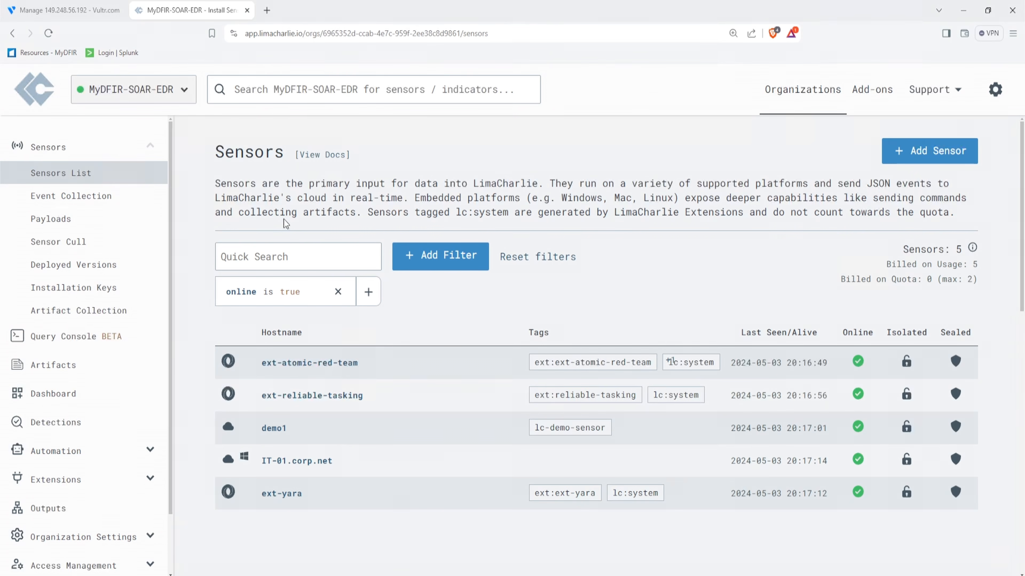
scroll(283, 220, "down", 2)
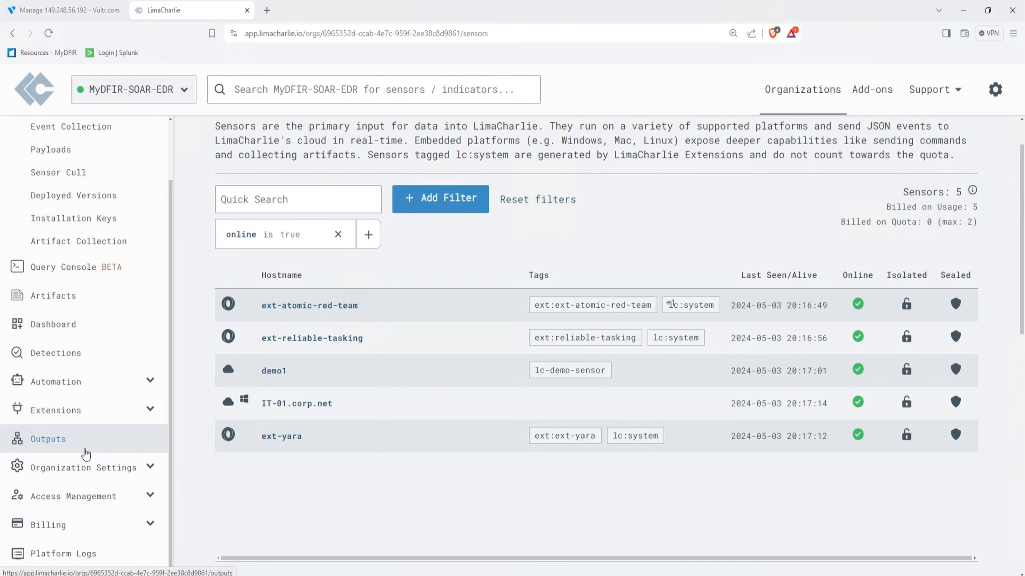
scroll(85, 448, "up", 1)
scroll(87, 450, "up", 1)
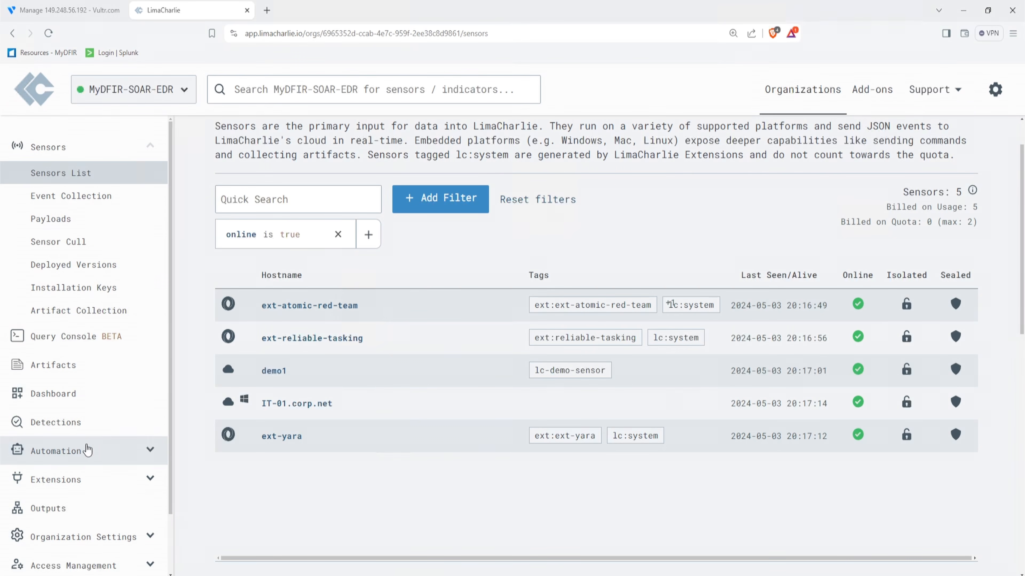
Step: Review the organization's detections and its Detection & Response rules
left_click(92, 426)
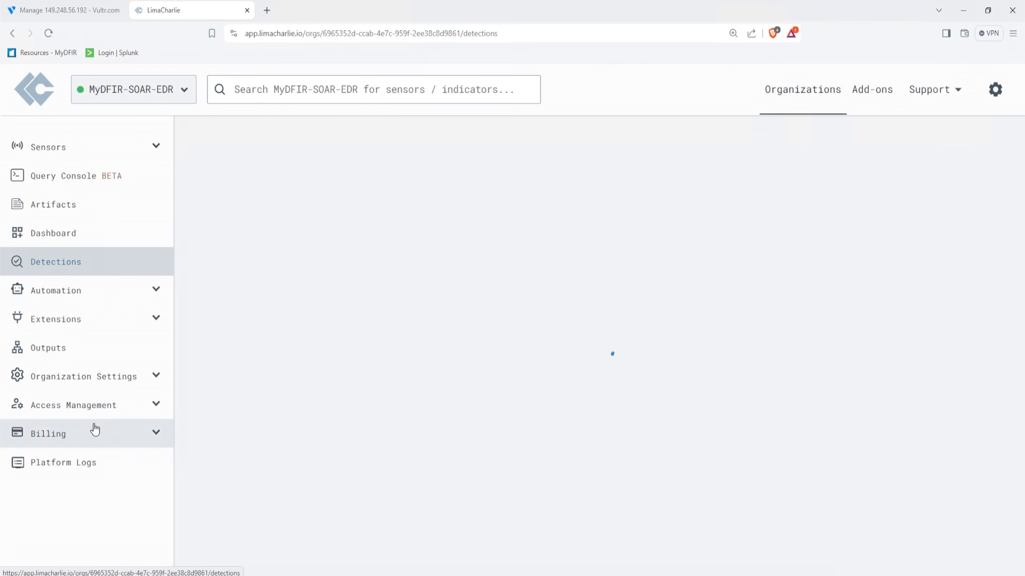
left_click(96, 291)
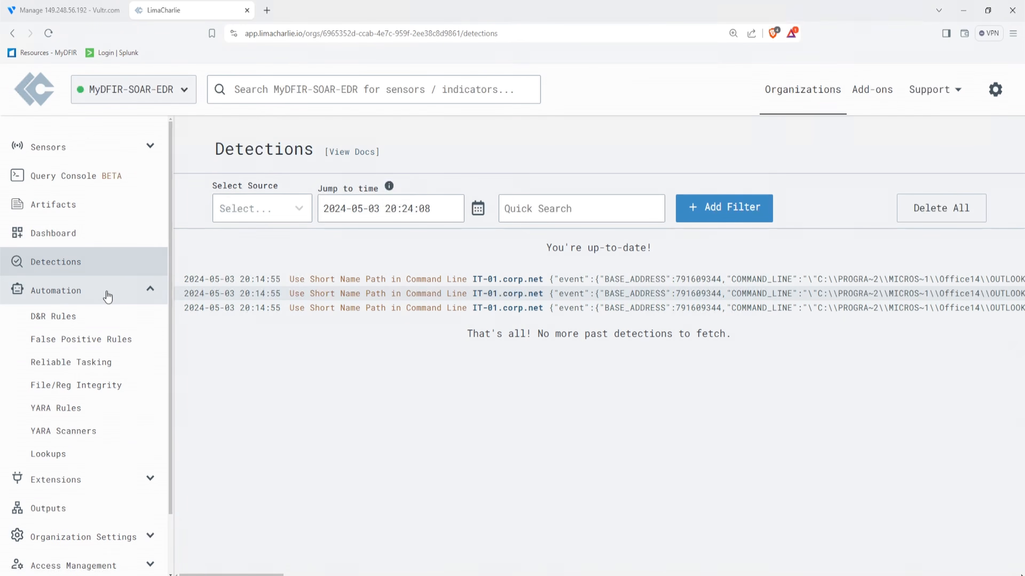
left_click(99, 314)
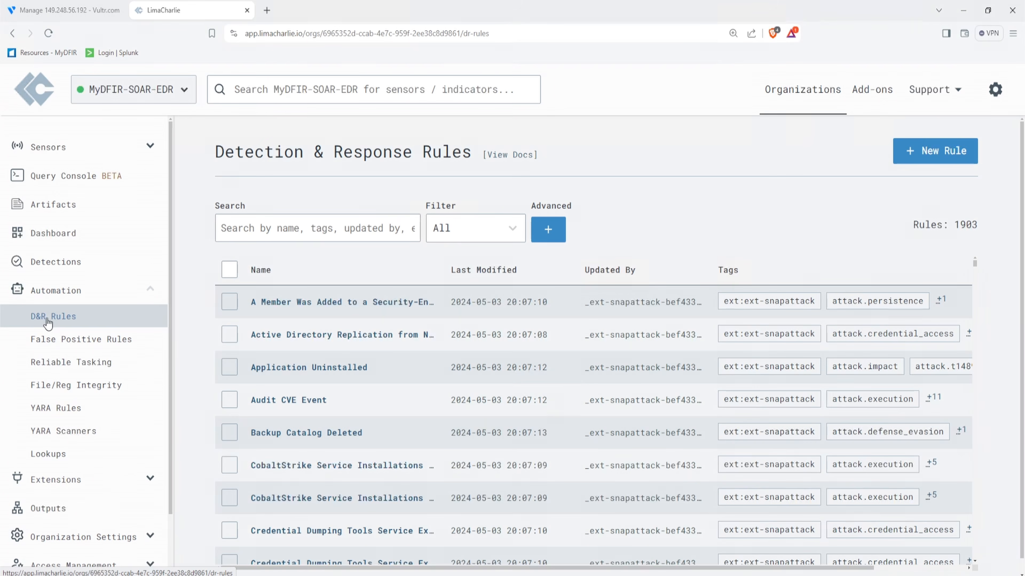
scroll(60, 355, "down", 1)
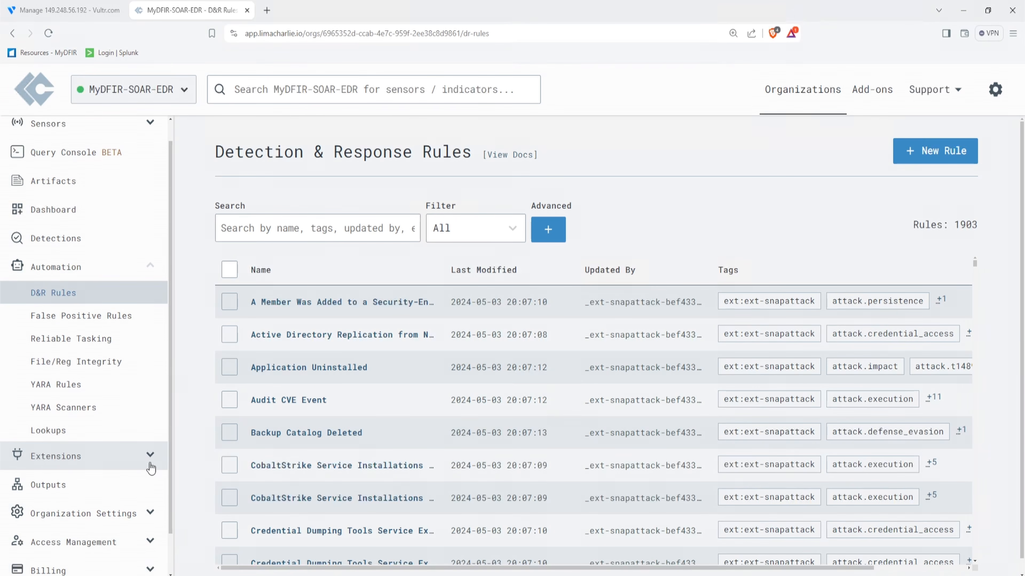
Step: Look at the extensions overview and read the description of Outputs
left_click(151, 468)
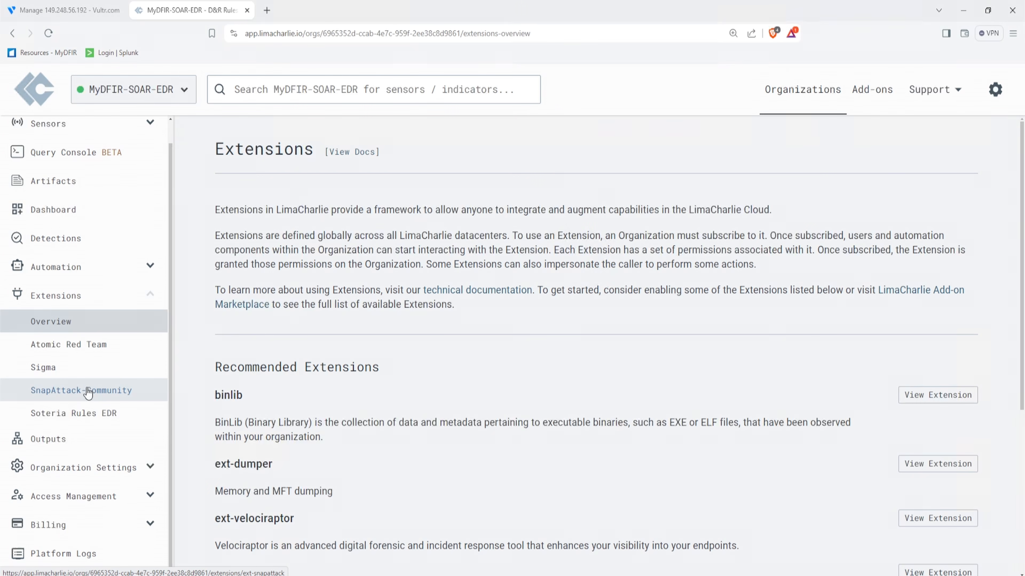
left_click(83, 442)
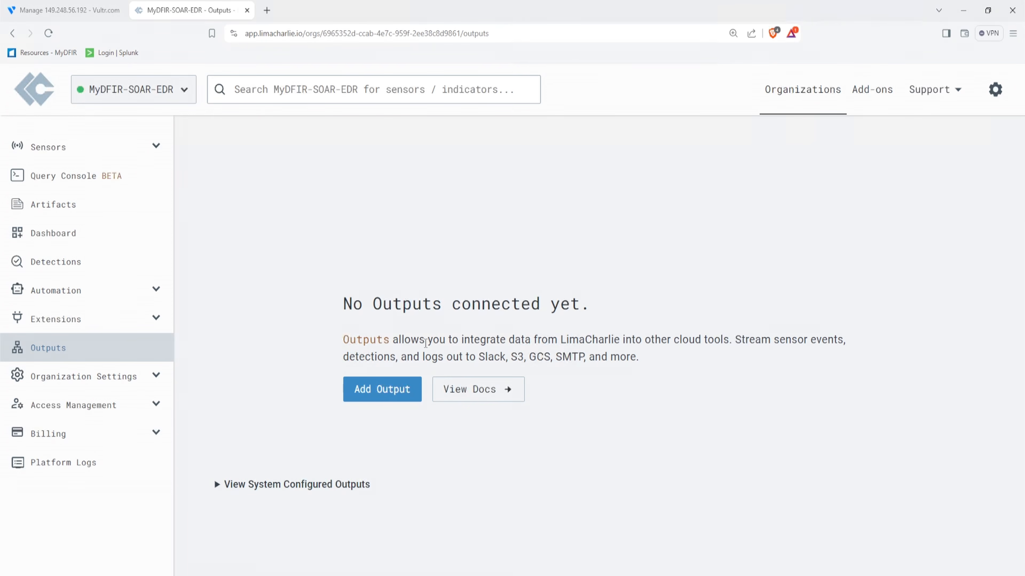
left_click_drag(425, 341, 518, 344)
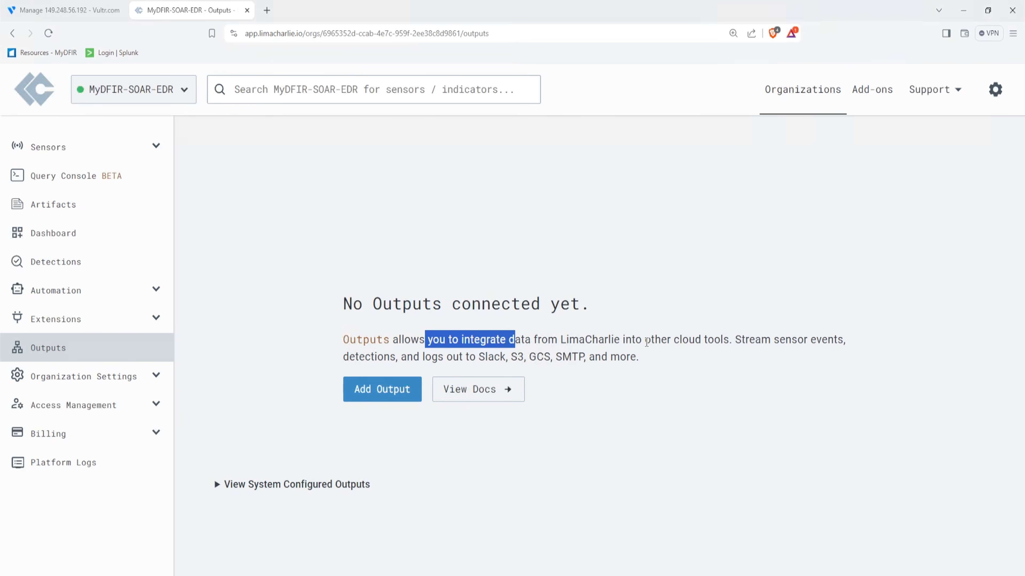
left_click(645, 339)
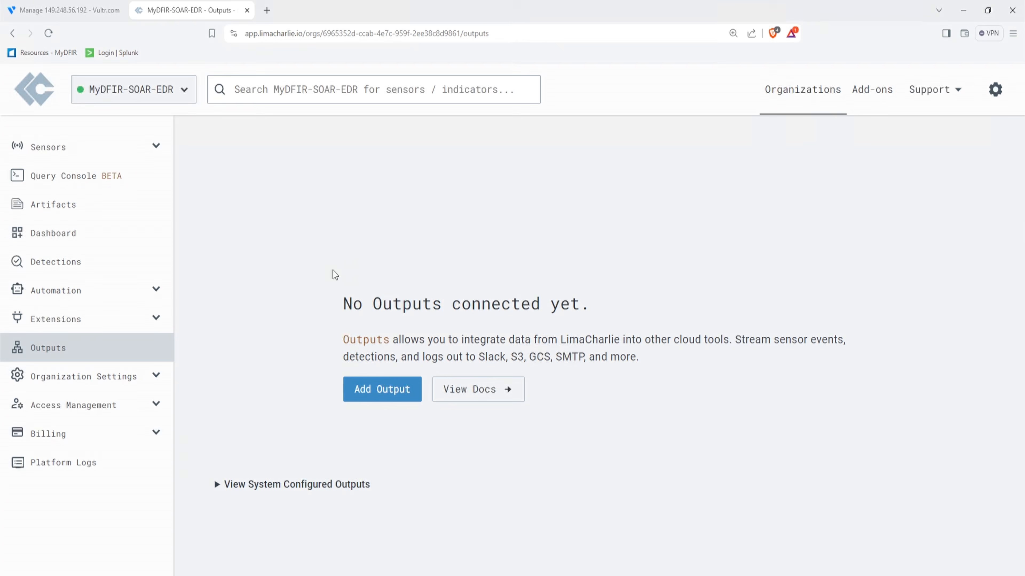
Step: Copy the download link of the Windows 64 bit EDR sensor from the installation keys page's Sensor Downloads
left_click(134, 144)
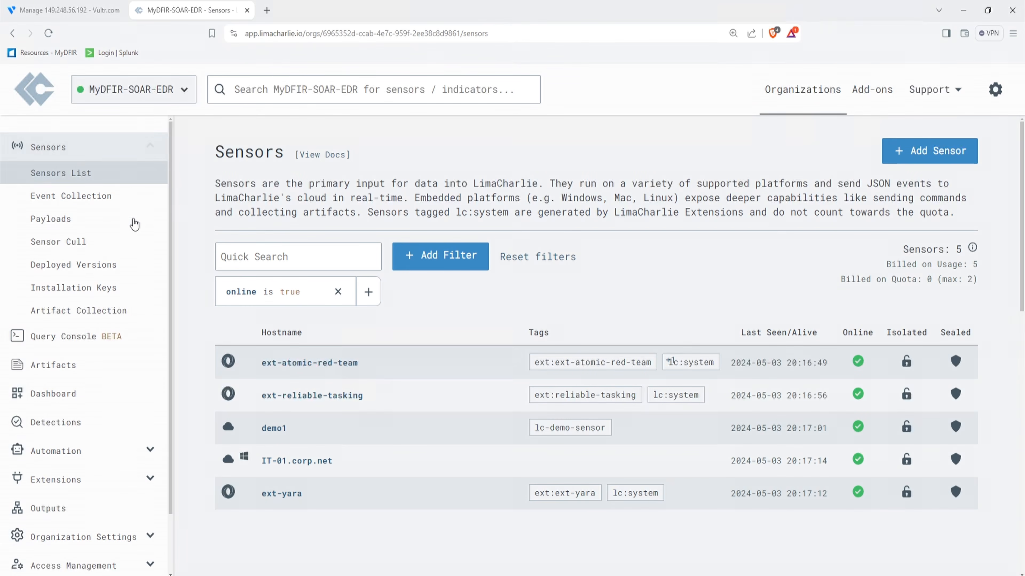
left_click(123, 292)
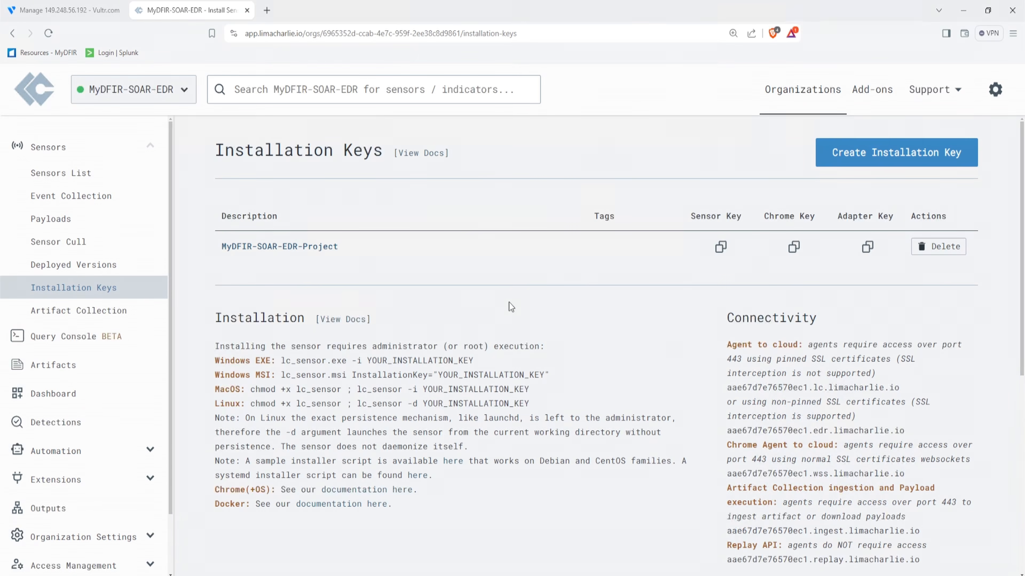
scroll(509, 302, "down", 7)
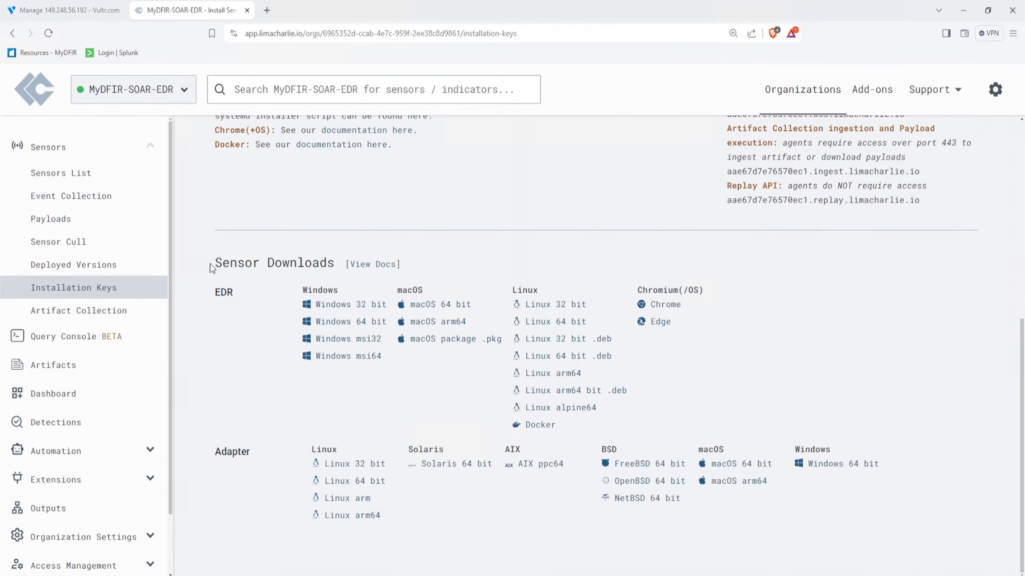
left_click_drag(208, 264, 335, 264)
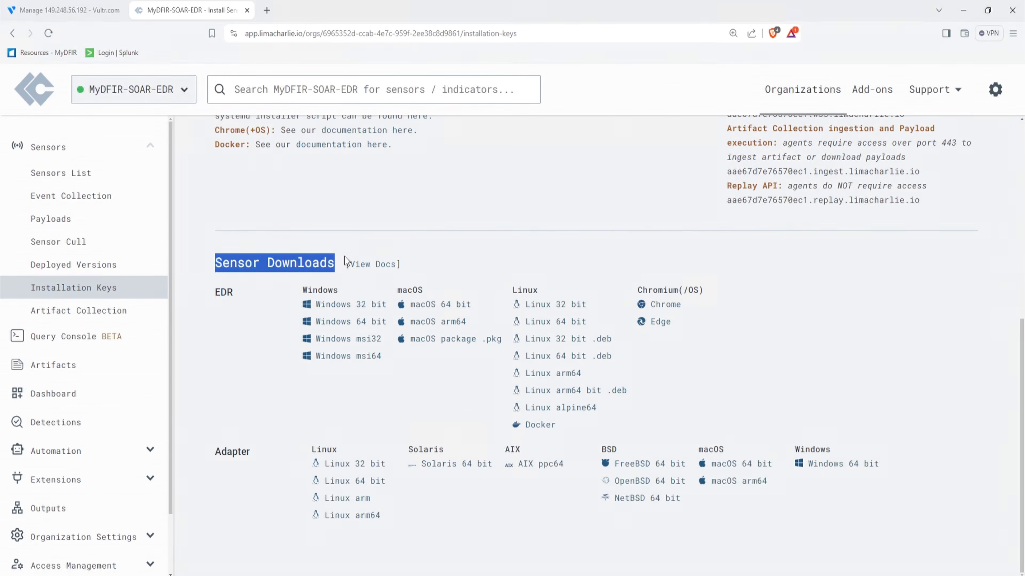
left_click(219, 291)
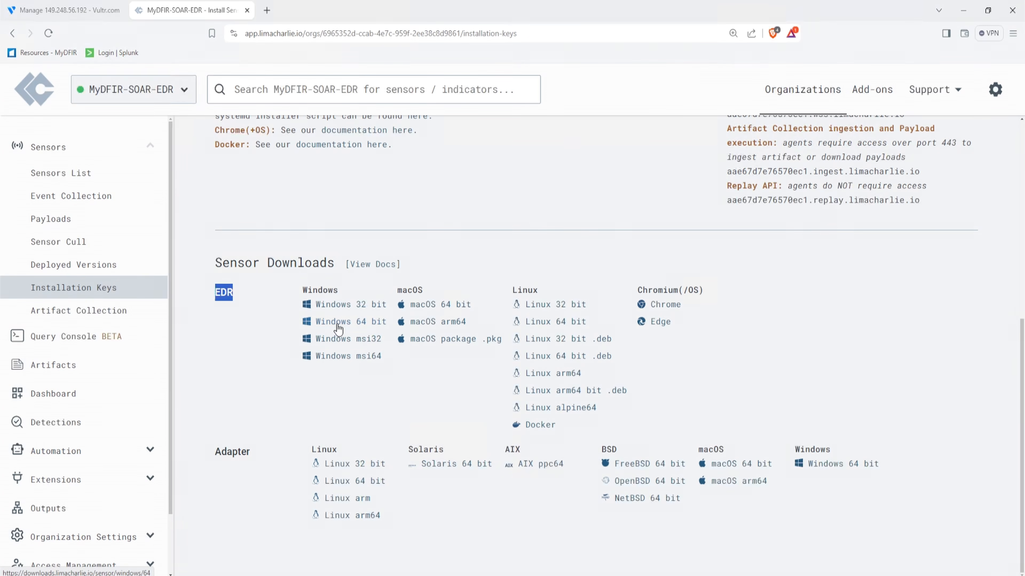
right_click(345, 327)
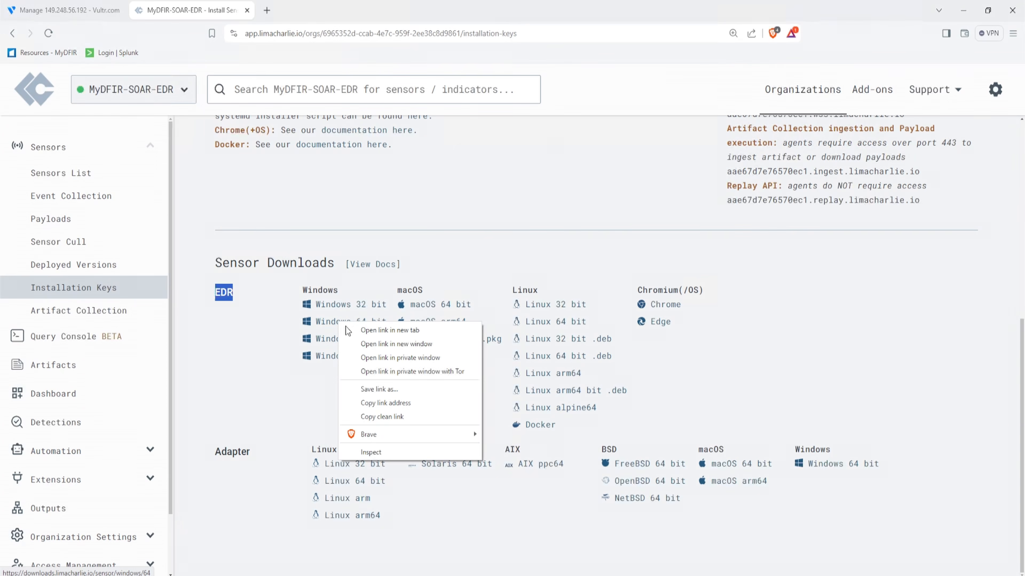
left_click(416, 401)
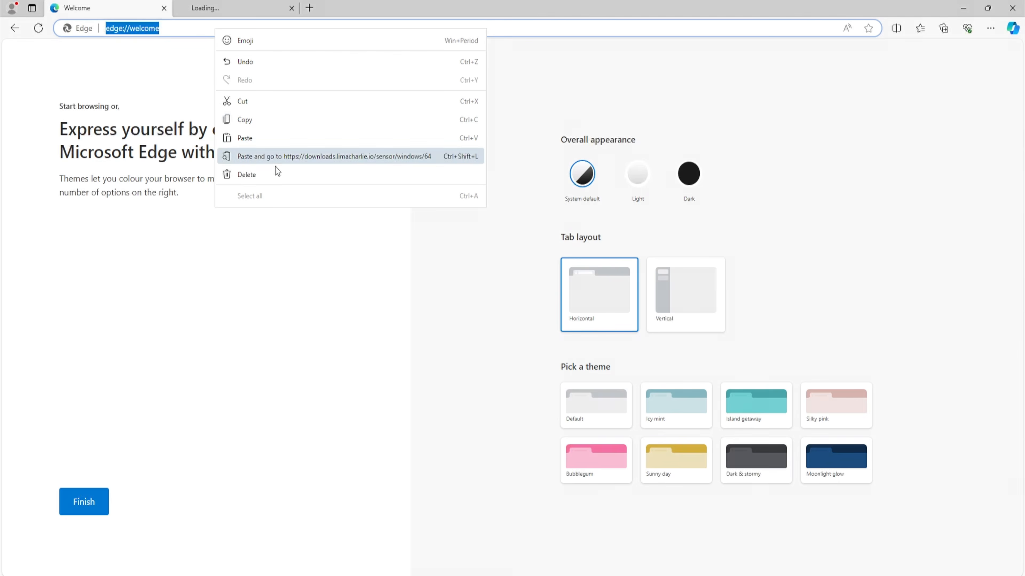
Step: Download the Windows 64 bit sensor on the server by opening the copied download link in Edge
left_click(274, 157)
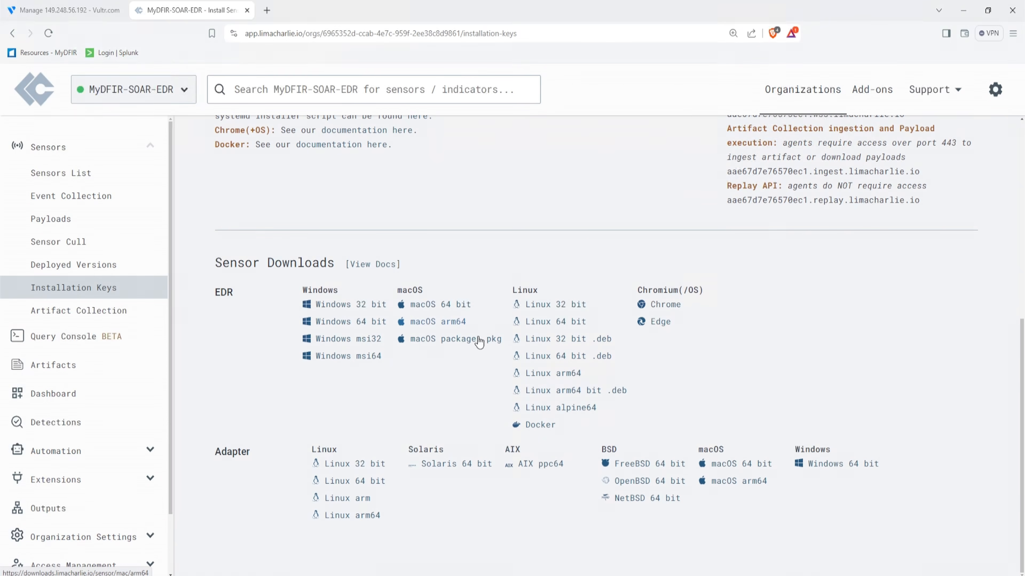
Step: In LimaCharlie, read the Windows EXE installation syntax and copy the sensor key of the MyDFIR-SOAR-EDR-Project installation key
scroll(480, 339, "up", 8)
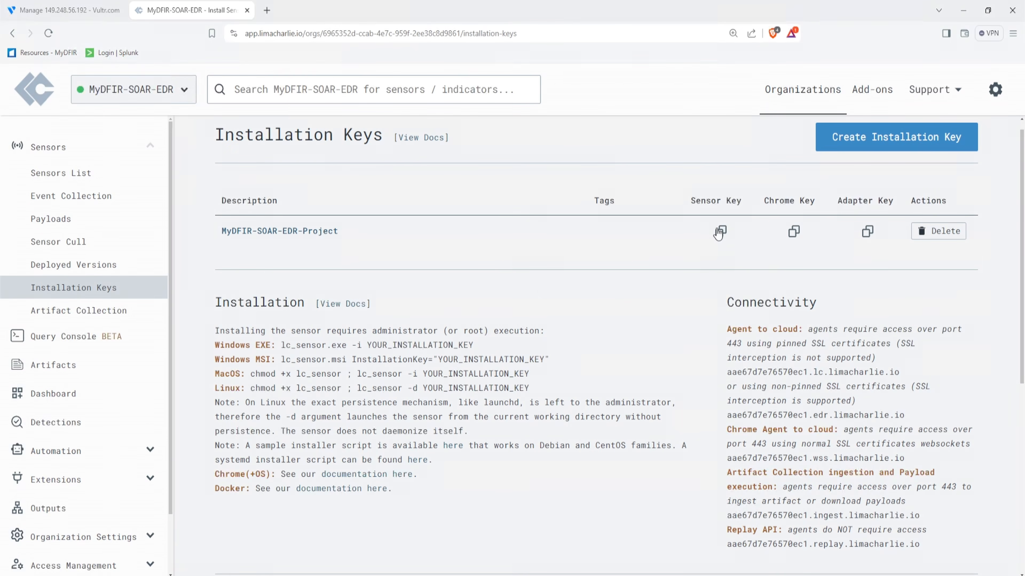
left_click_drag(687, 202, 741, 201)
left_click(720, 232)
left_click_drag(215, 302, 305, 303)
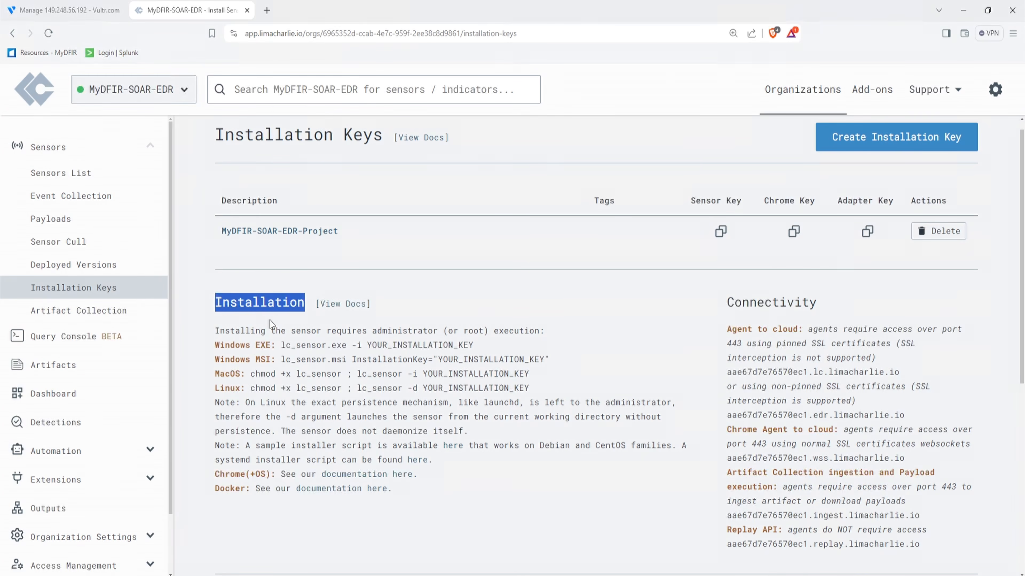
left_click_drag(215, 345, 347, 345)
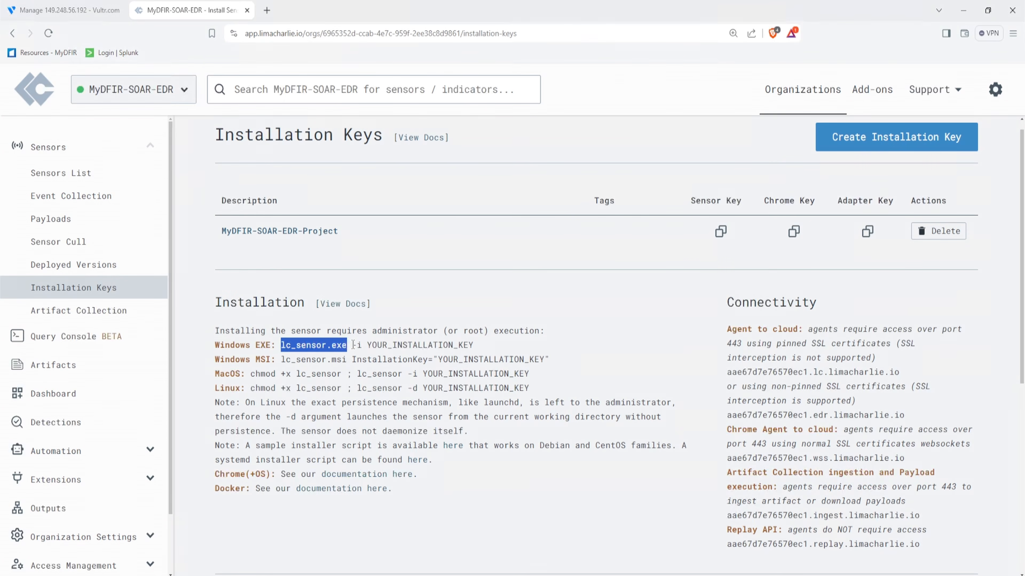
left_click(351, 345)
left_click_drag(367, 345, 488, 347)
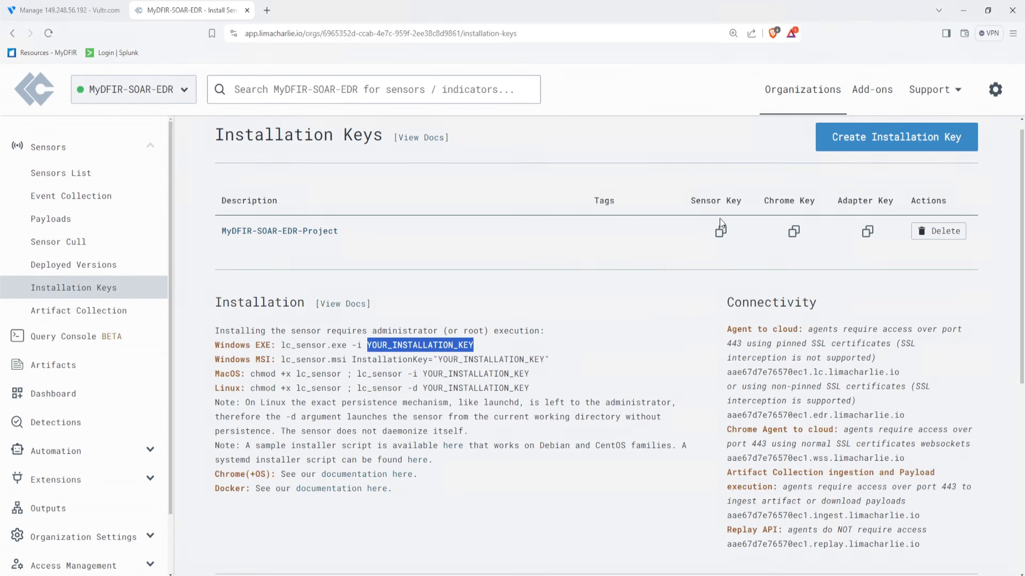
left_click(721, 232)
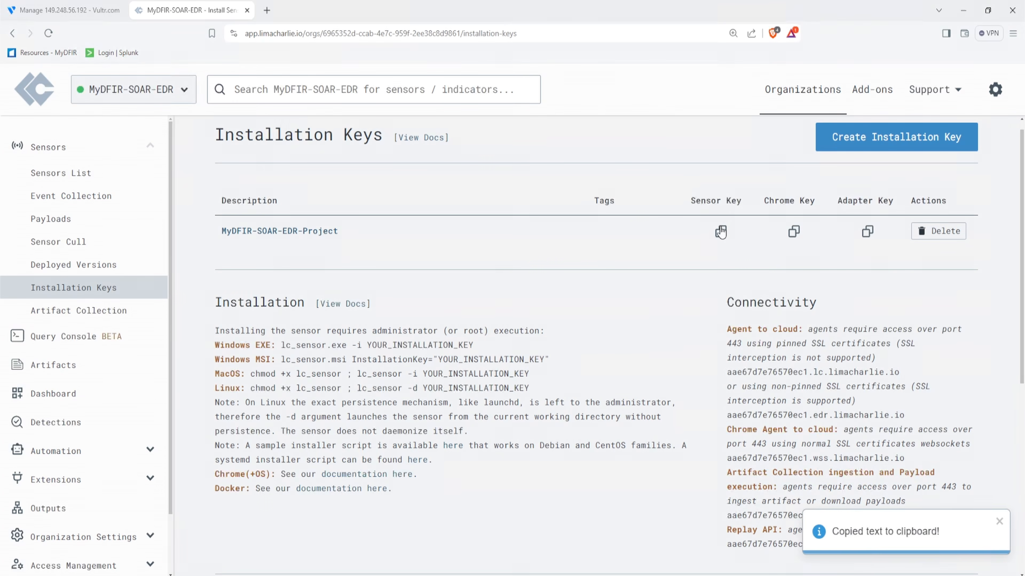
left_click_drag(476, 347, 371, 347)
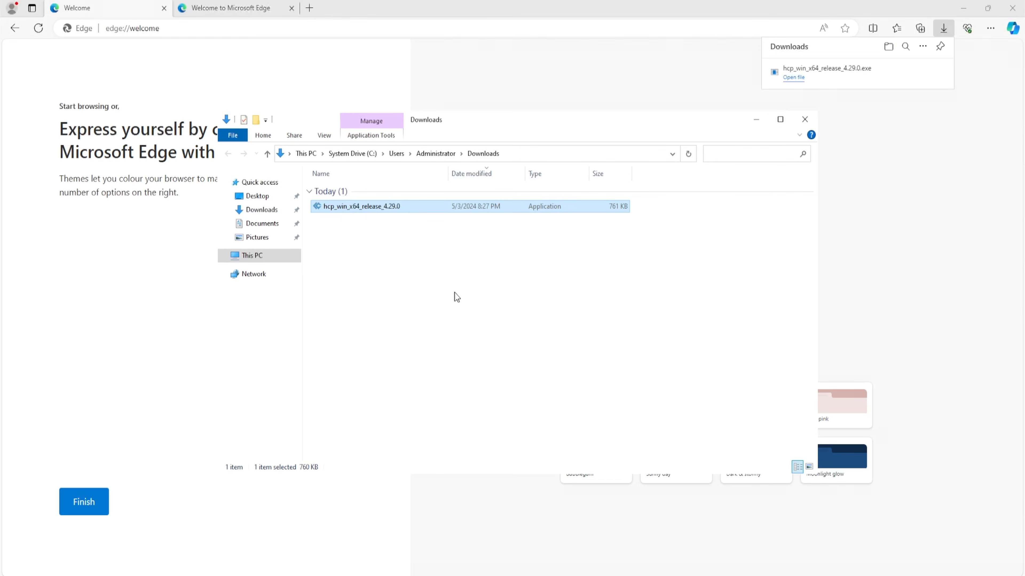
Step: Open Windows PowerShell as administrator on the server and bring the Downloads folder window beside it
left_click(441, 293)
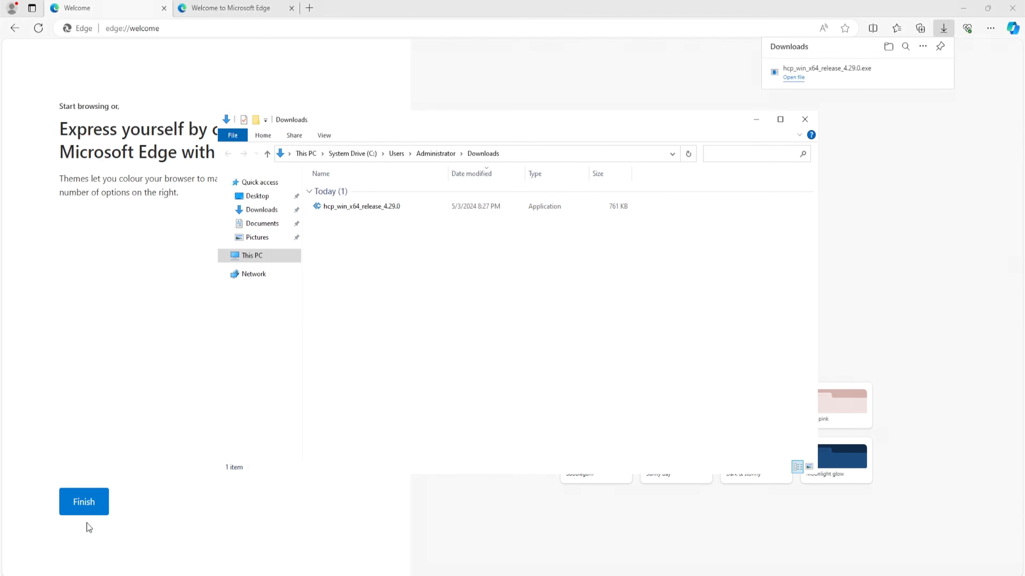
key("super")
type("powershell")
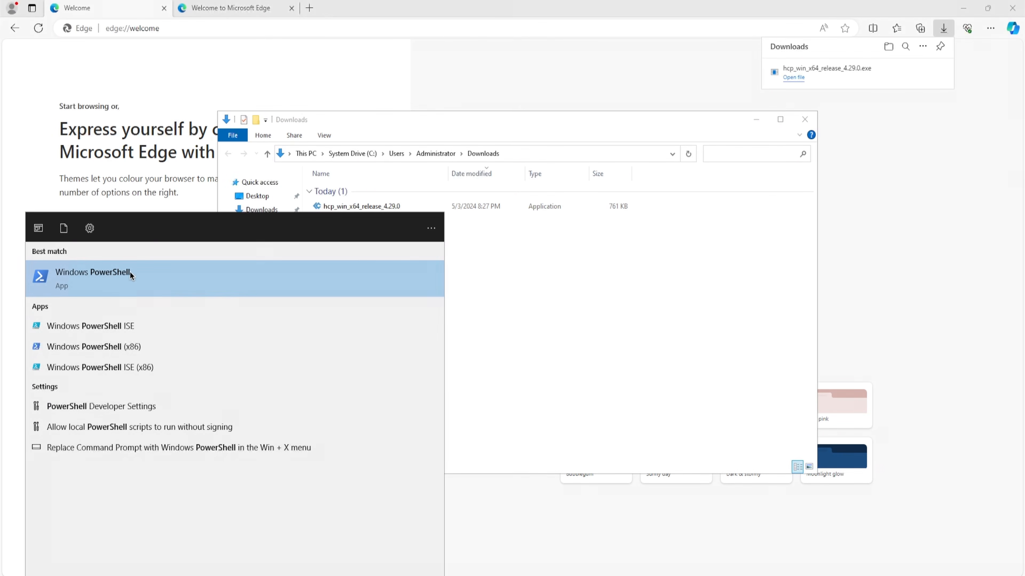
right_click(124, 277)
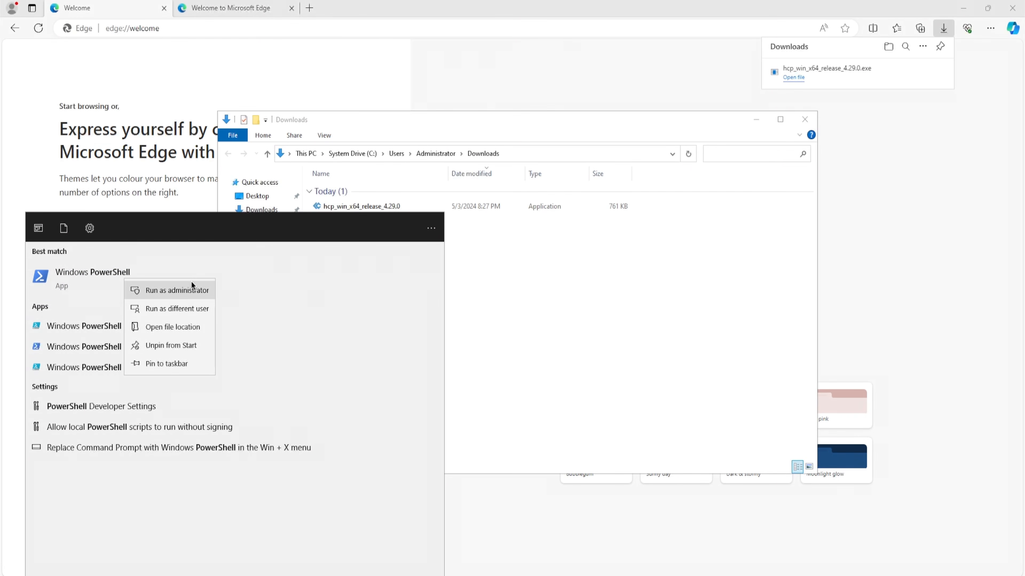
left_click(180, 291)
left_click(390, 170)
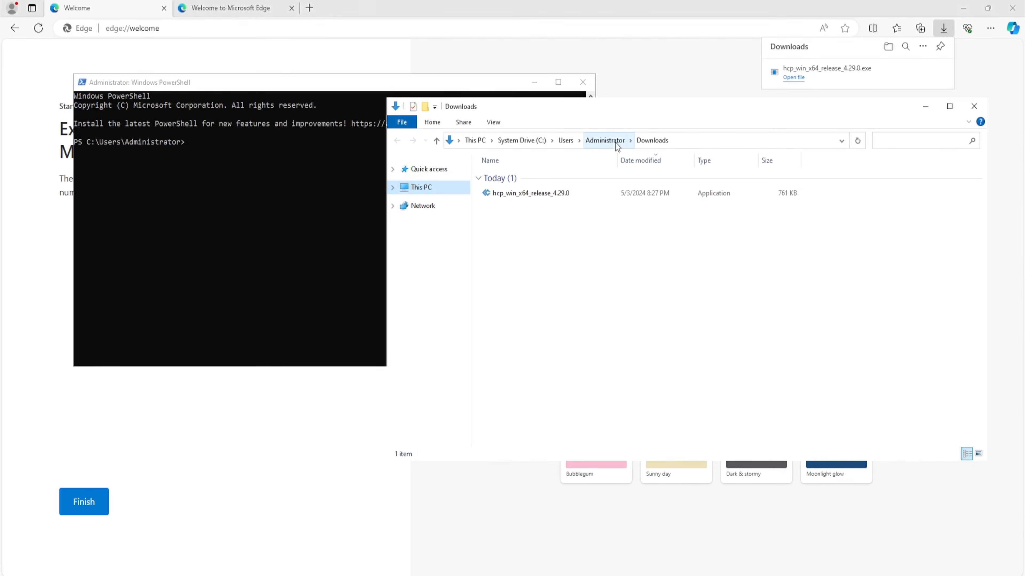
Step: Change to the Downloads directory in PowerShell and list its files to find the sensor executable's name
left_click(308, 193)
type("cd Downloads")
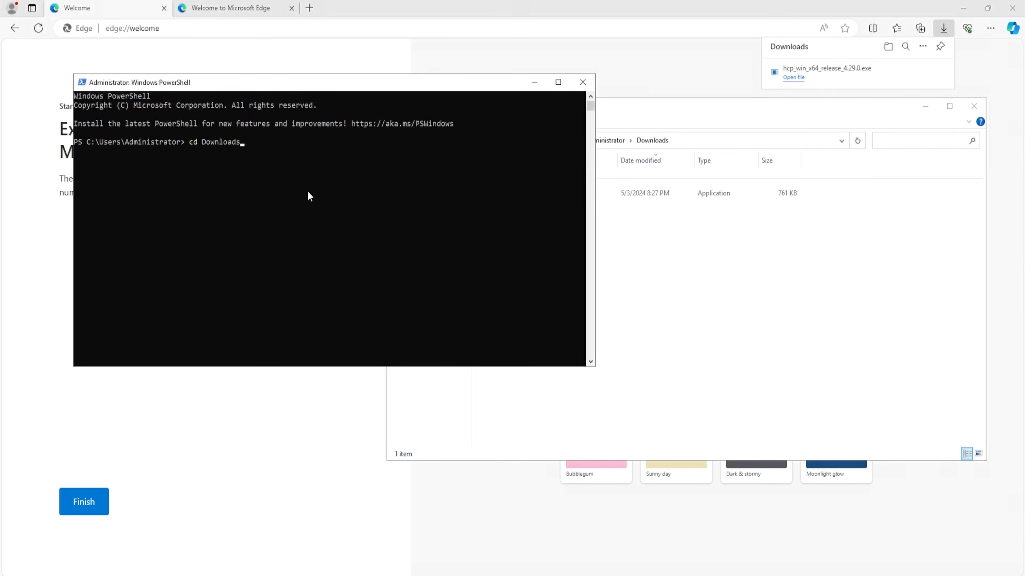
type("dir")
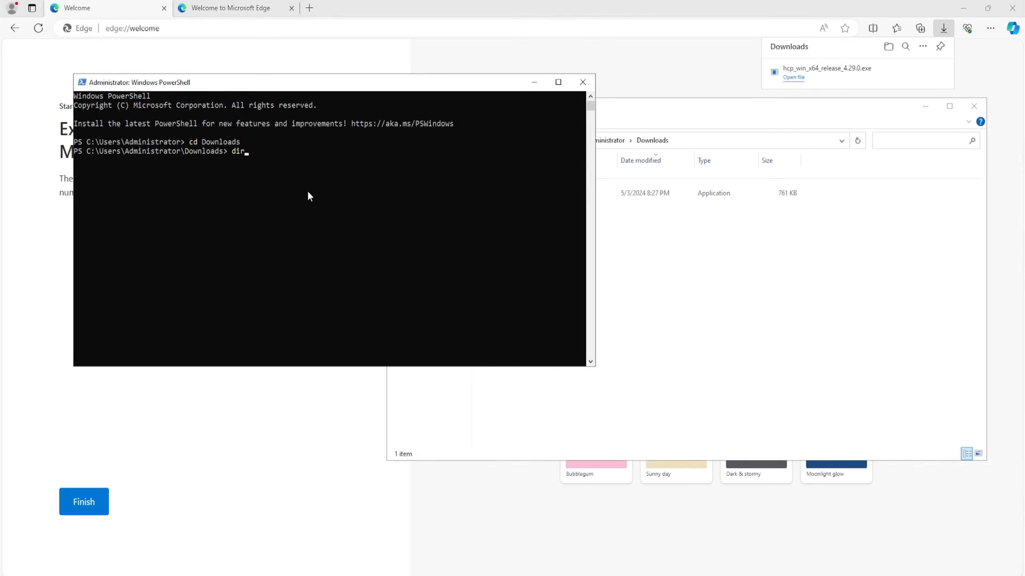
key("Return")
left_click_drag(287, 226, 416, 226)
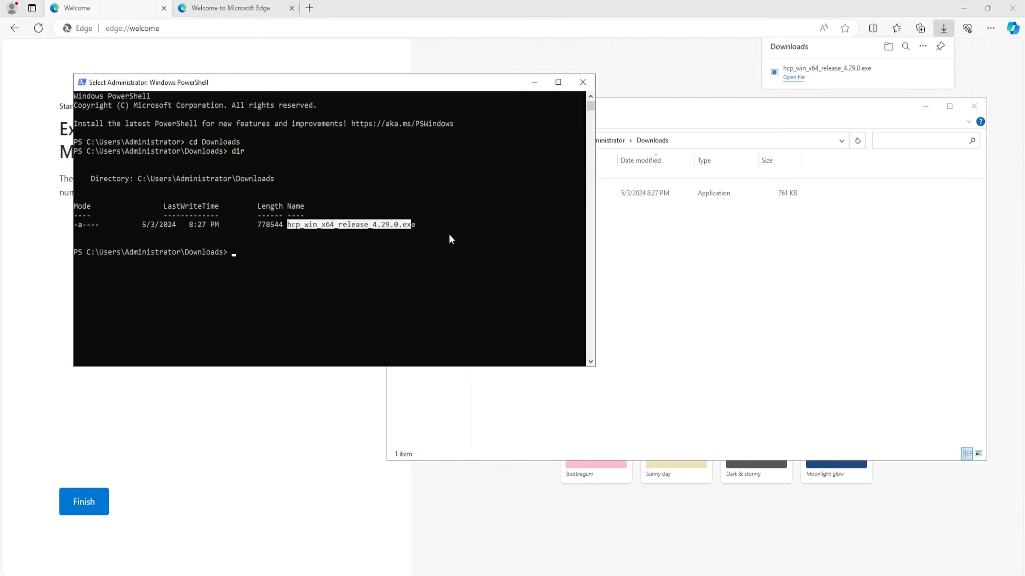
left_click(446, 233)
key("Escape")
Step: Install the sensor by running .\hcp_win_x64_release_4.29.0.exe with the -i option and the copied installation key
type("hcp")
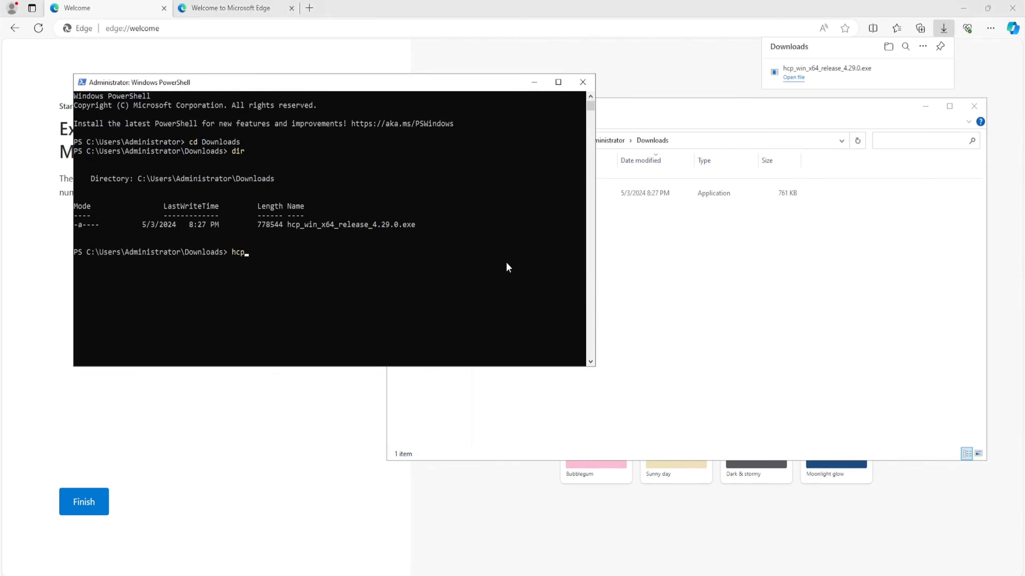
type("p")
key("Tab")
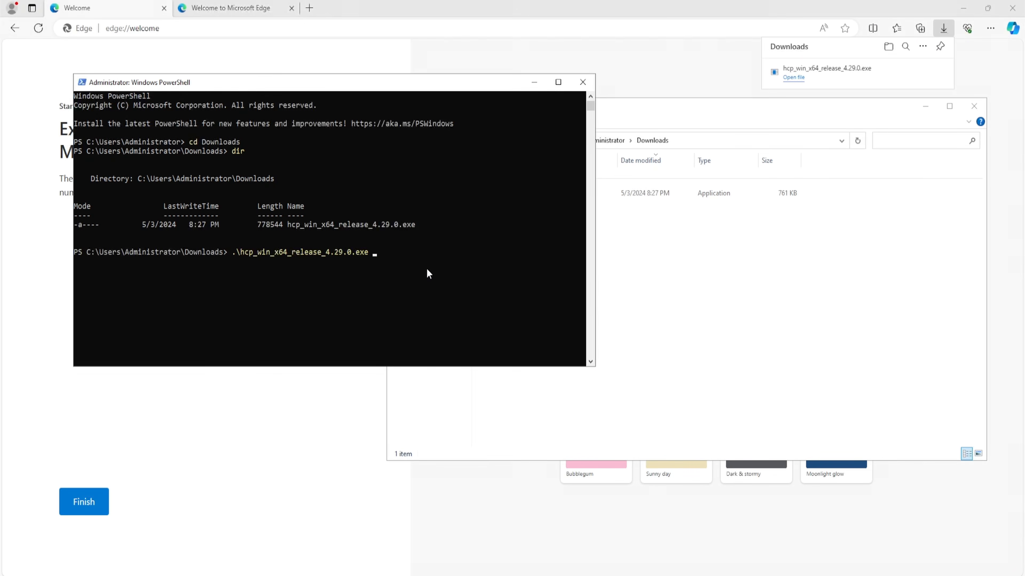
type("-i")
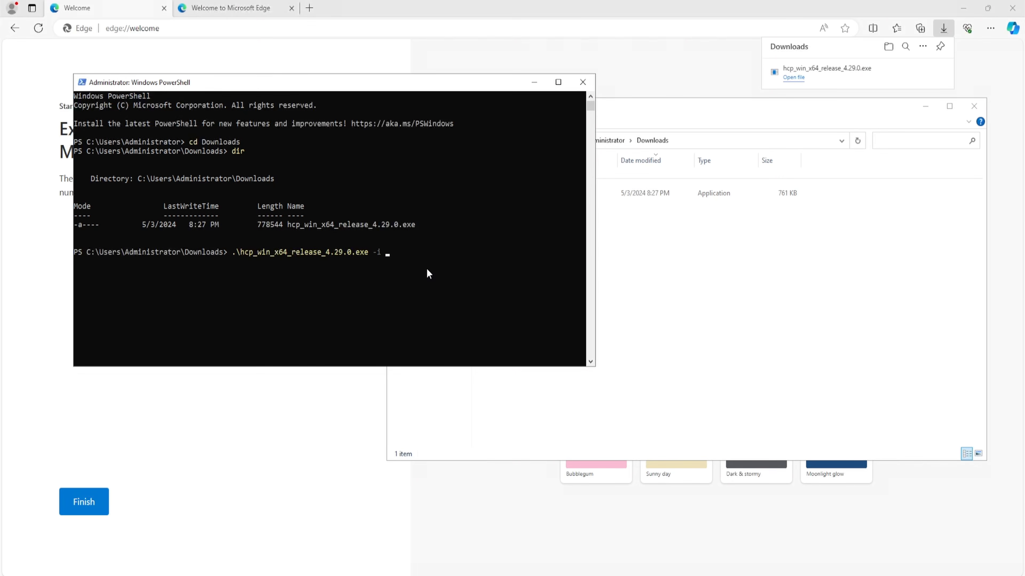
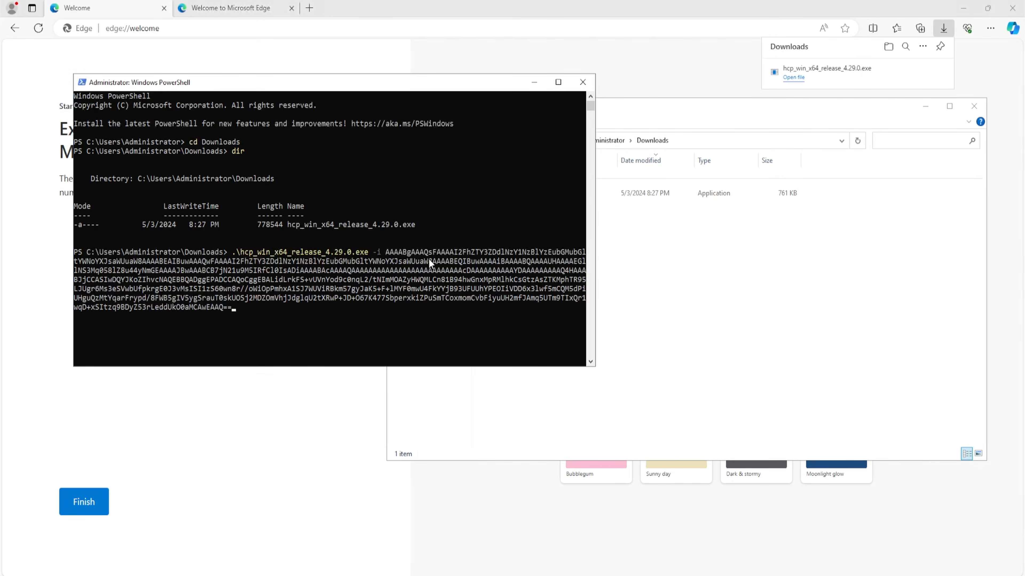
key("Return")
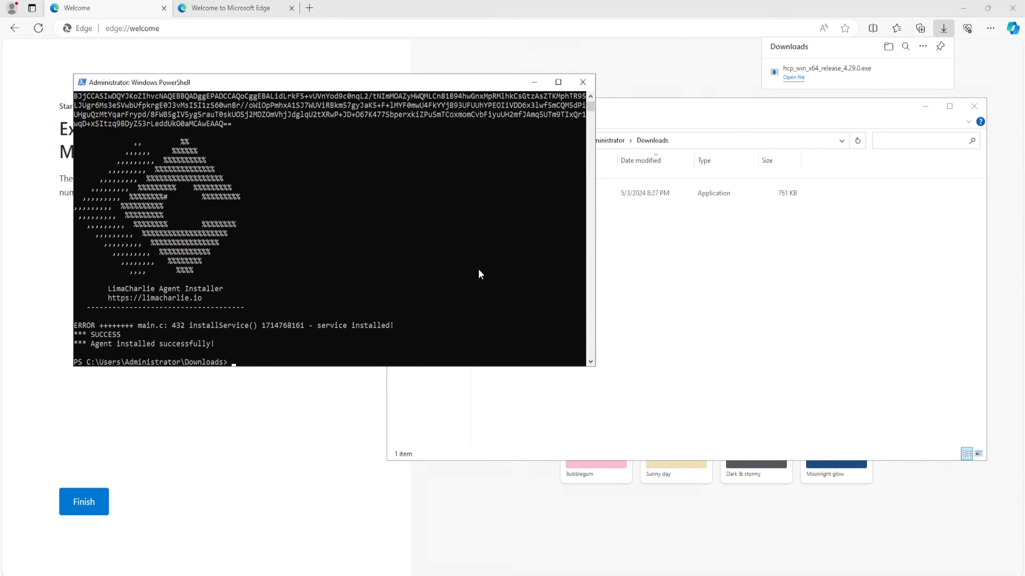
Step: Read the agent installer's output in PowerShell, including the service, error and status lines
left_click_drag(236, 344, 111, 334)
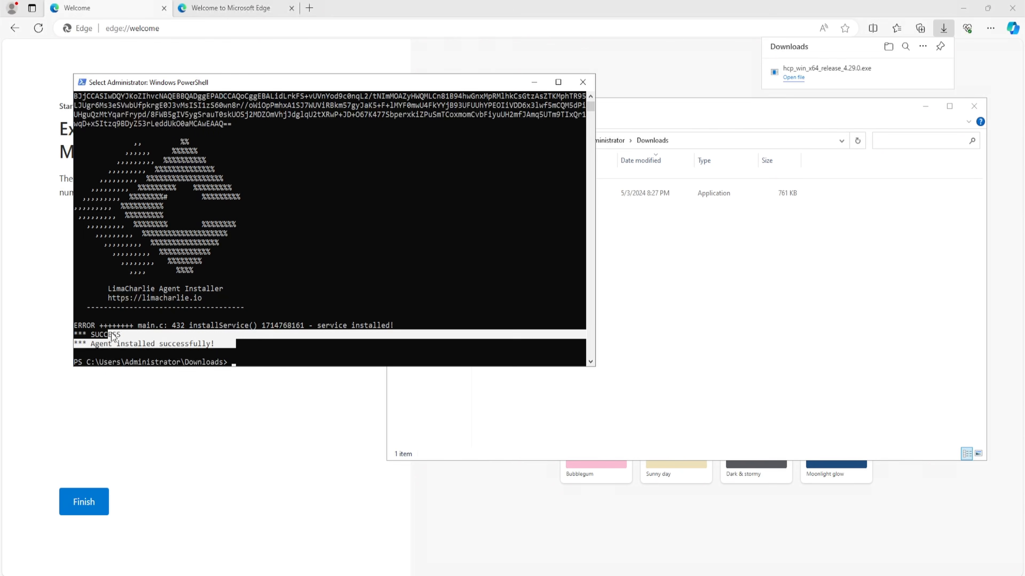
left_click(106, 345)
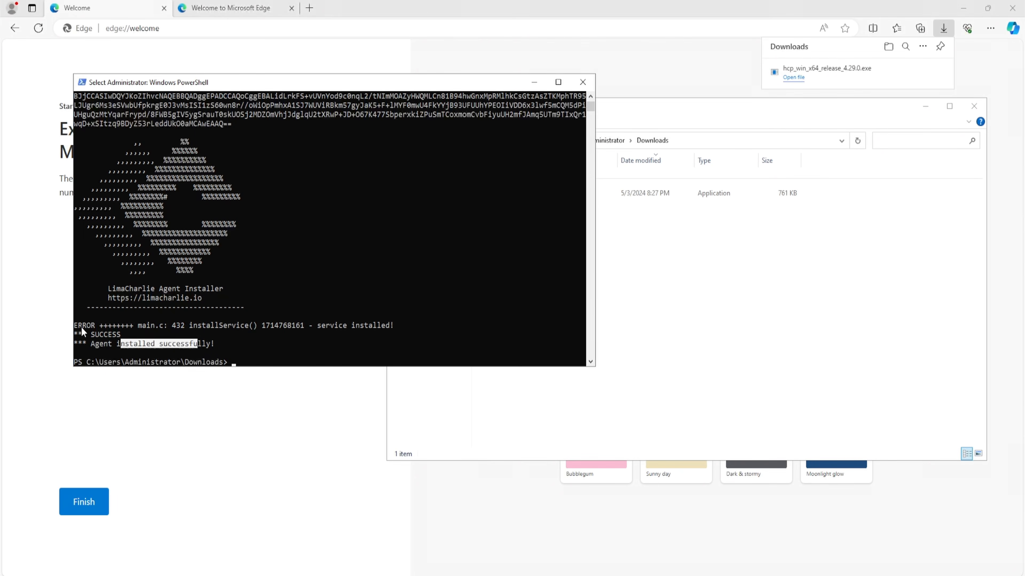
left_click_drag(79, 326, 101, 326)
left_click_drag(317, 325, 405, 322)
left_click(405, 321)
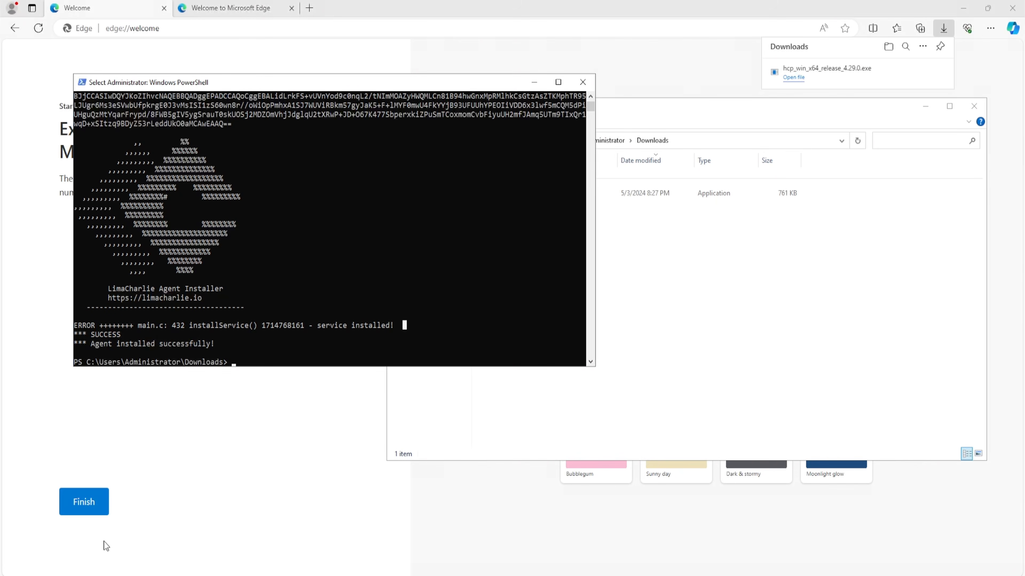
Step: Open the Windows Services console and look for the LimaCharlie service among the entries beginning with L
left_click(13, 575)
type("services")
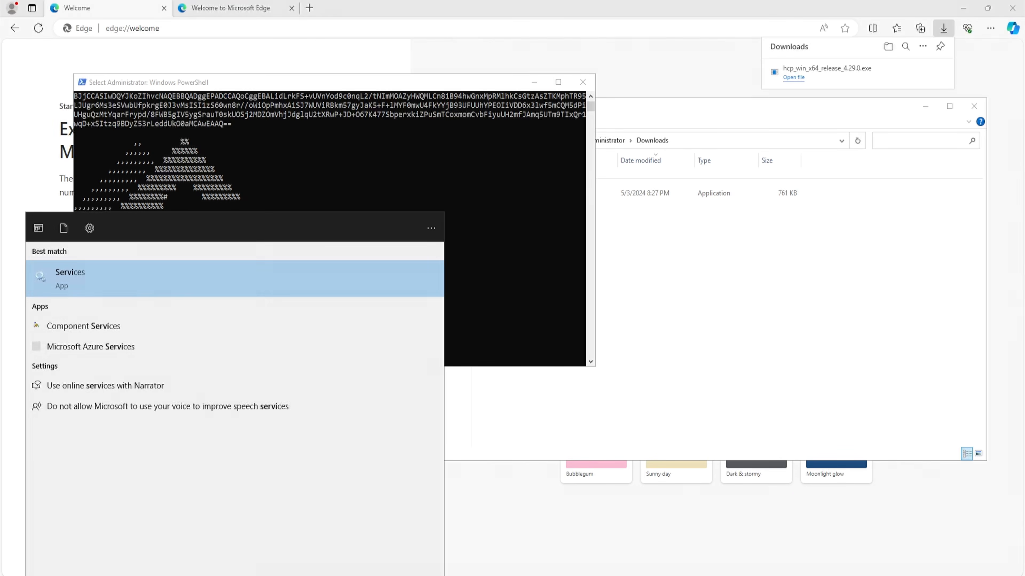
key("Return")
left_click(267, 229)
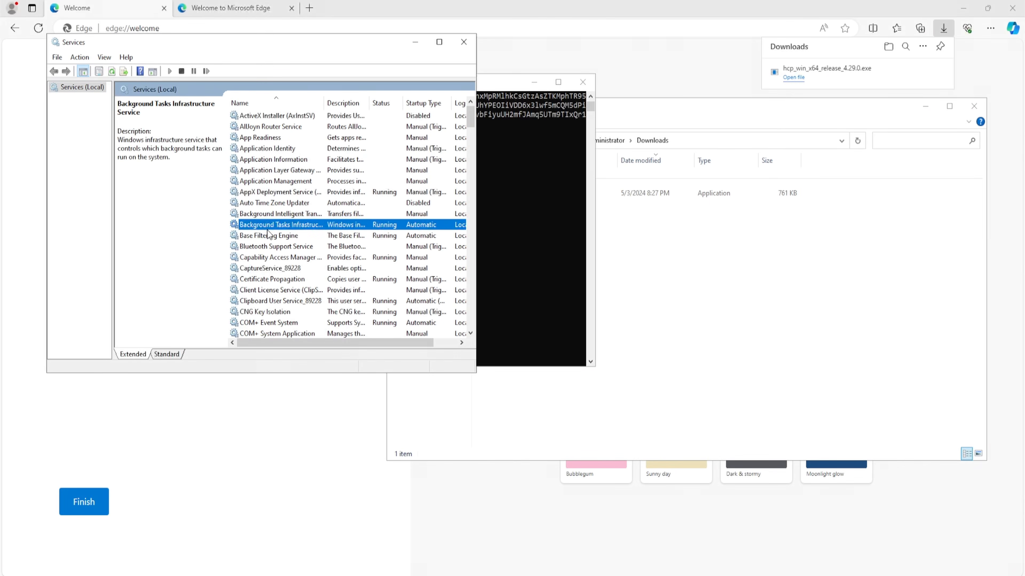
key("l")
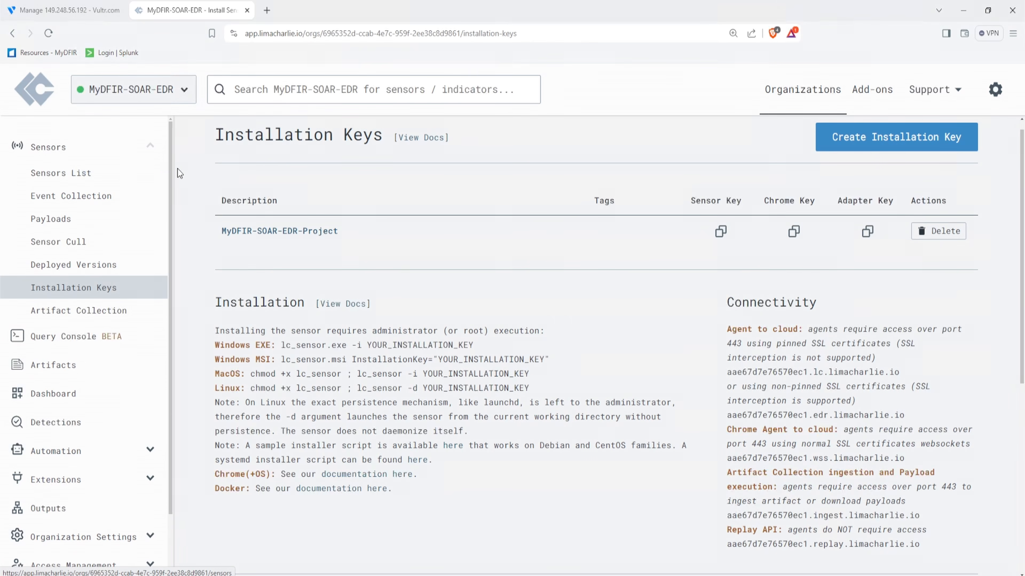
Step: Back in LimaCharlie, find the mydfir-soar-edr host in the sensors list and open its sensor page
left_click(110, 170)
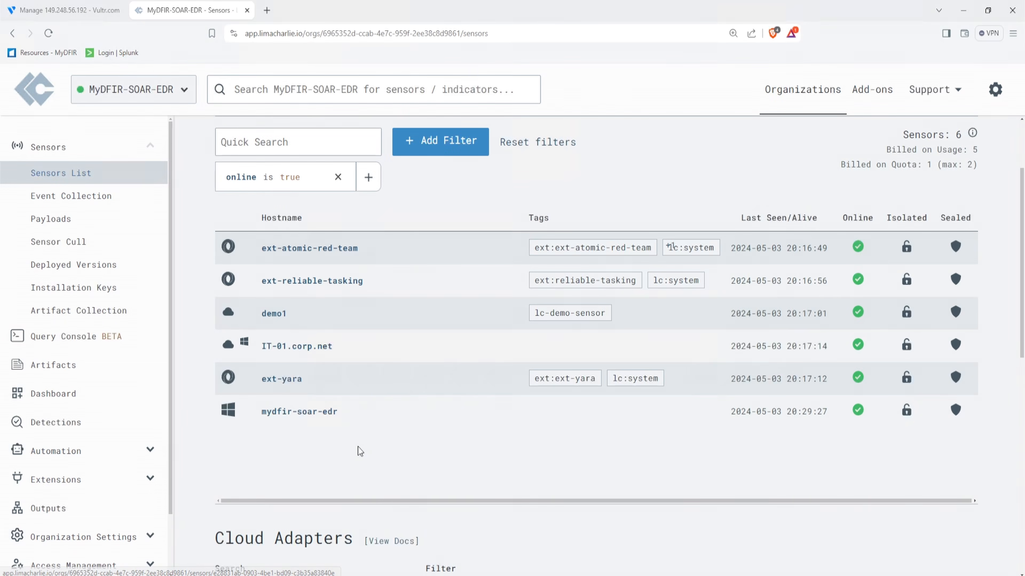
left_click_drag(337, 411, 277, 434)
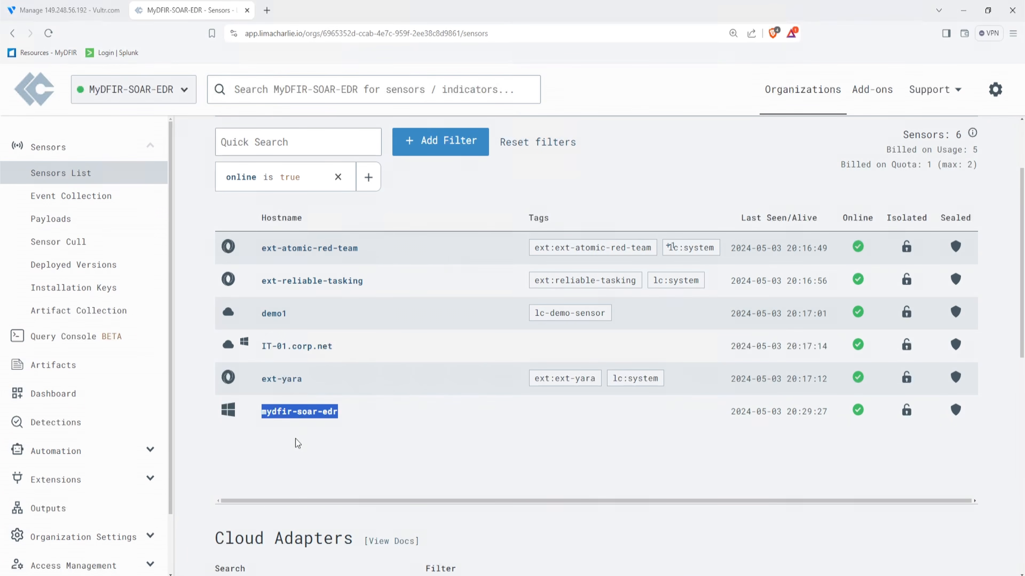
left_click(298, 411)
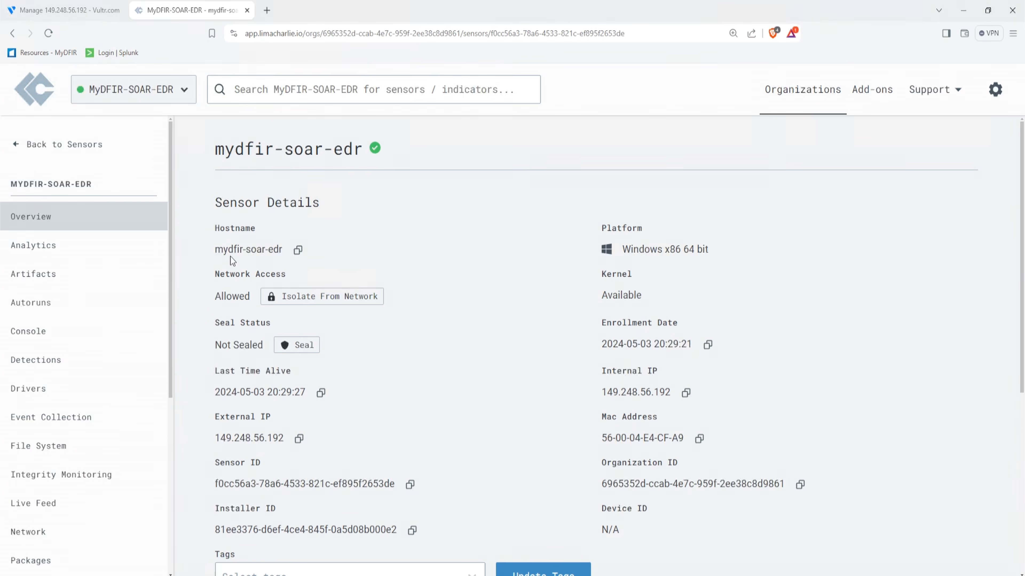
Step: Examine the sensor's details, including hostname, network access, platform, seal status, enrollment date, IP addresses and sensor ID
left_click_drag(224, 250, 281, 250)
left_click_drag(215, 277, 286, 278)
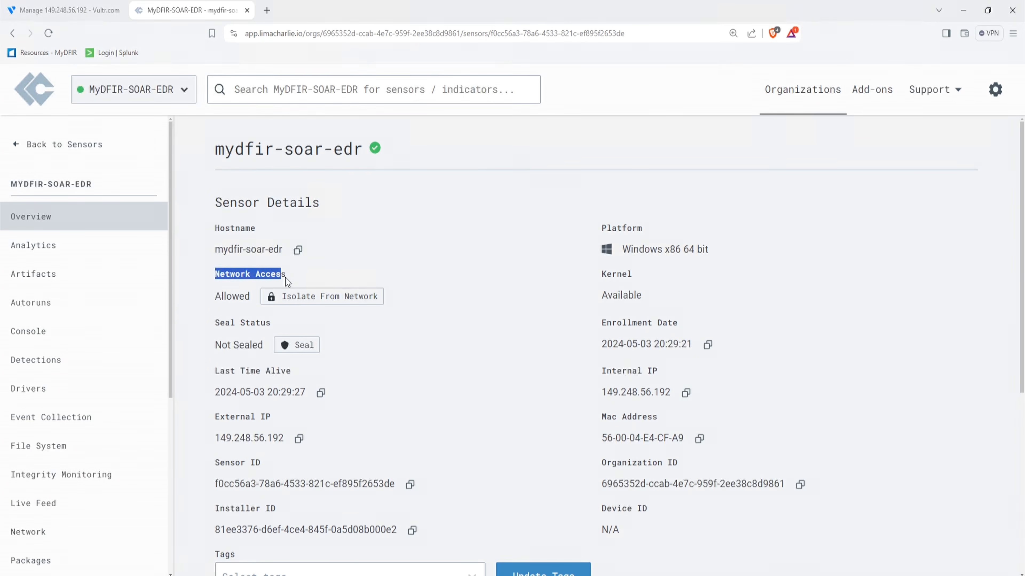
double_click(234, 297)
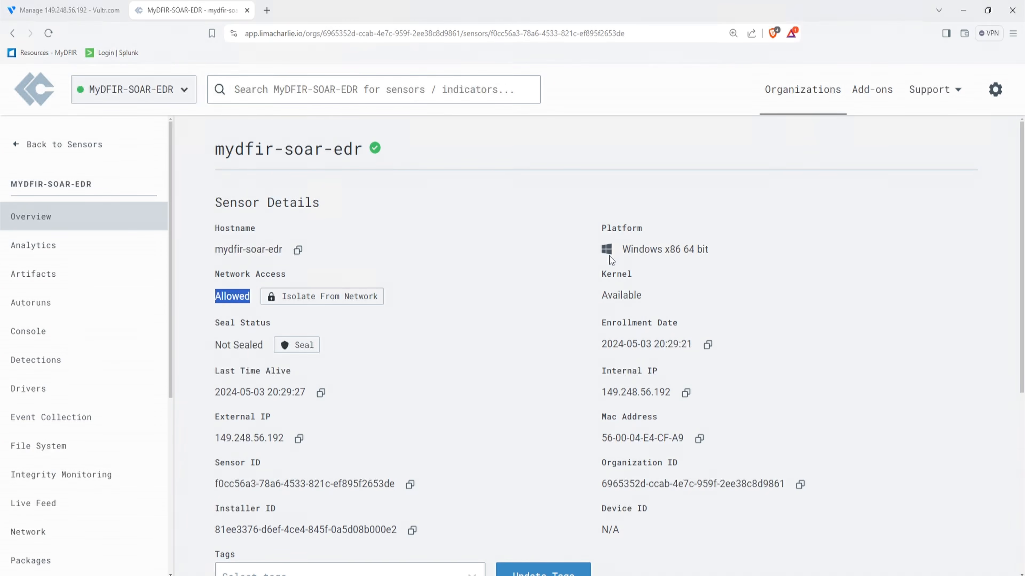
left_click_drag(609, 258, 707, 287)
left_click_drag(682, 323, 596, 326)
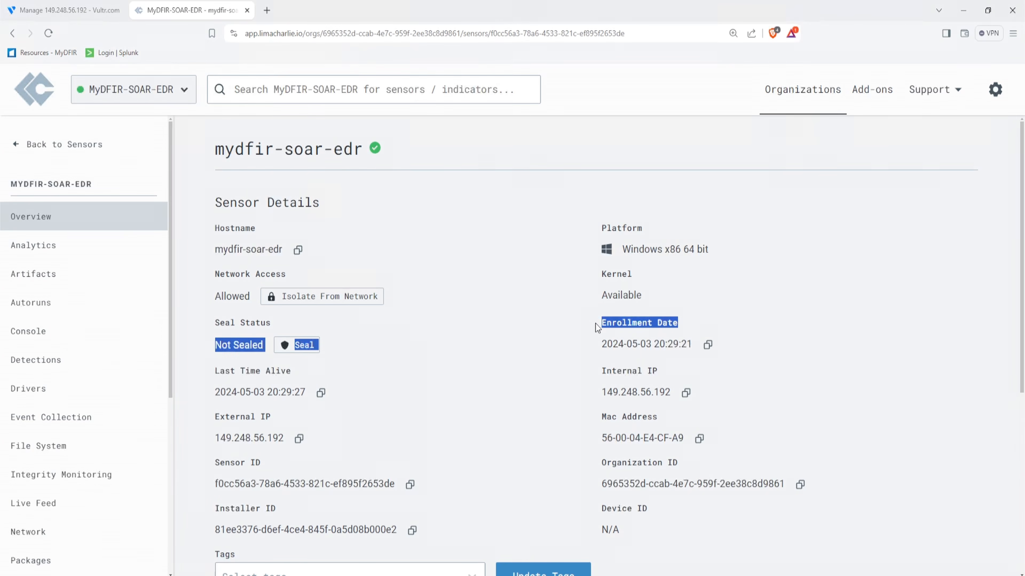
left_click(633, 369)
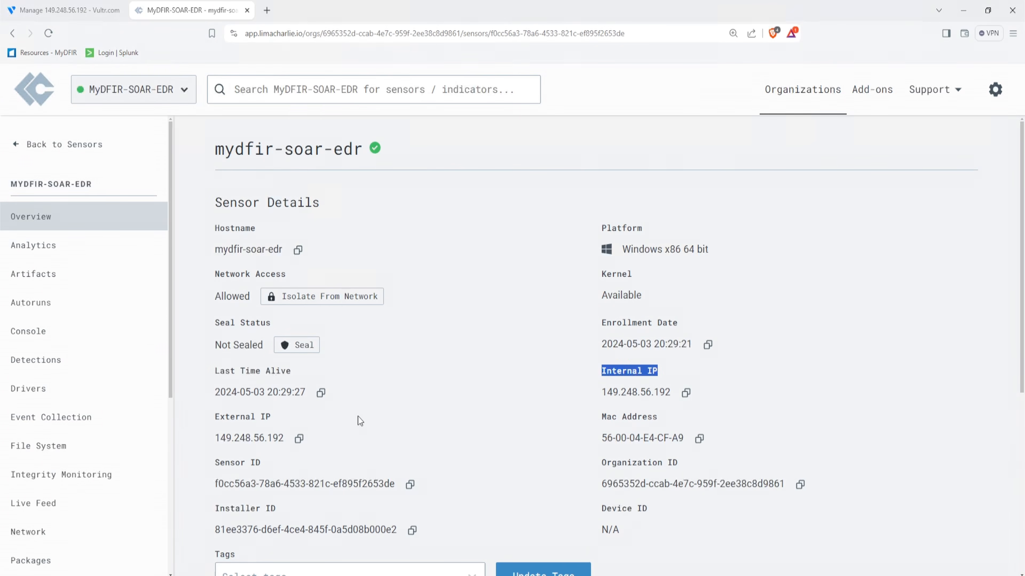
left_click_drag(271, 425, 293, 404)
scroll(206, 416, "down", 1)
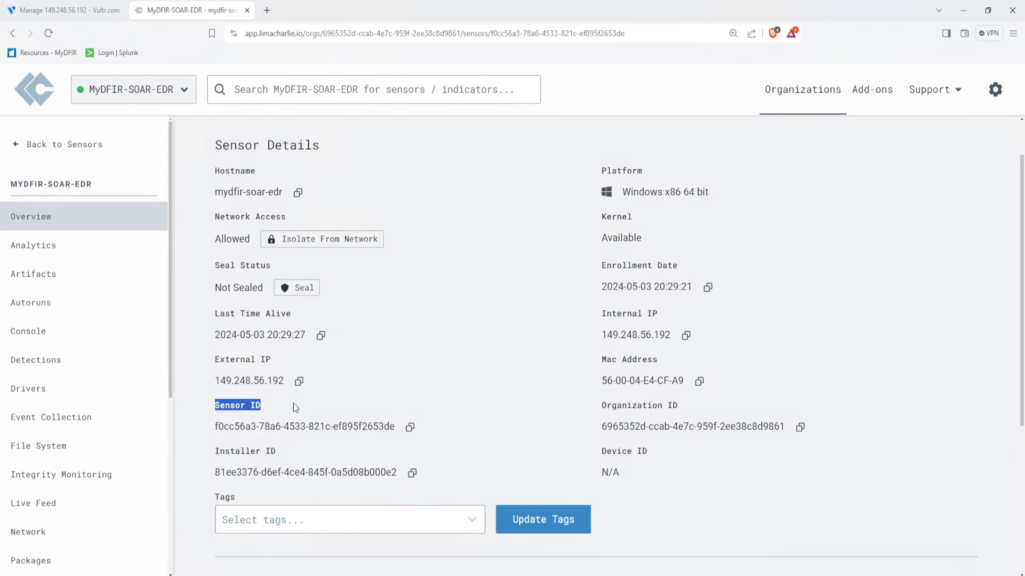
left_click(293, 404)
scroll(270, 417, "down", 1)
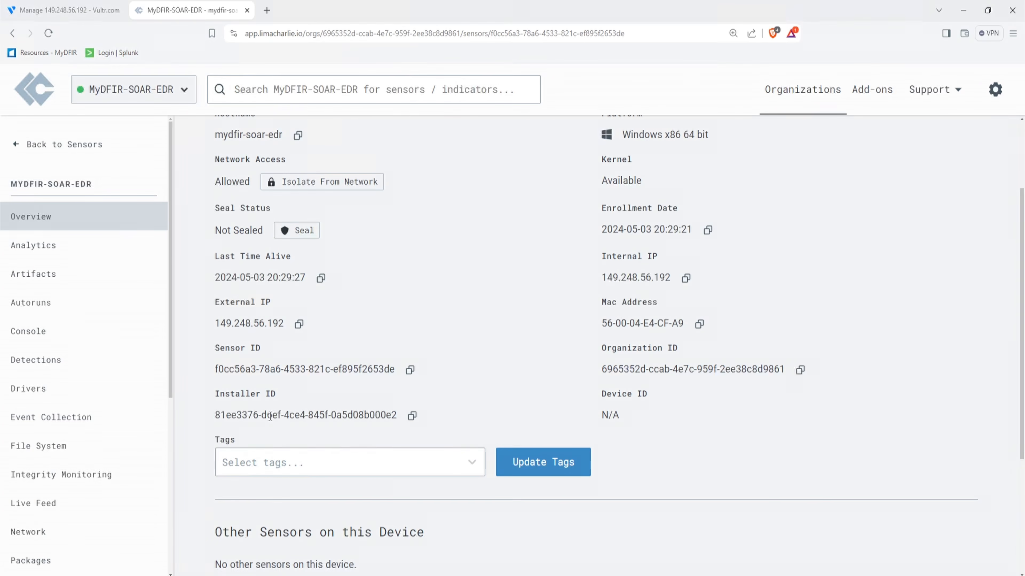
Step: Look through the sensor's Analytics and Artifacts pages, and review the registry keys, signatures and file paths in its Autoruns list
left_click(96, 255)
left_click(85, 283)
left_click(83, 303)
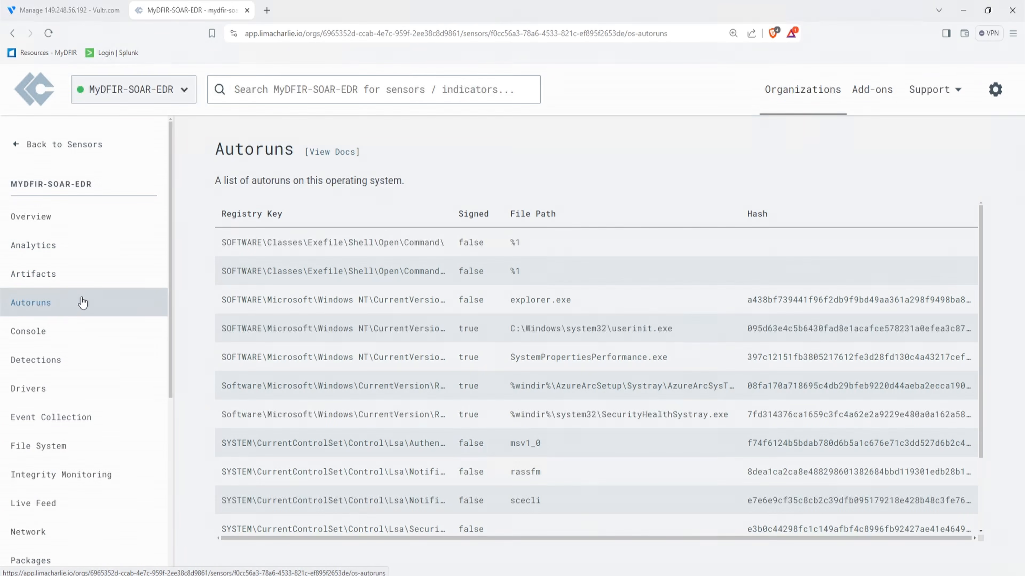
left_click_drag(252, 178, 376, 179)
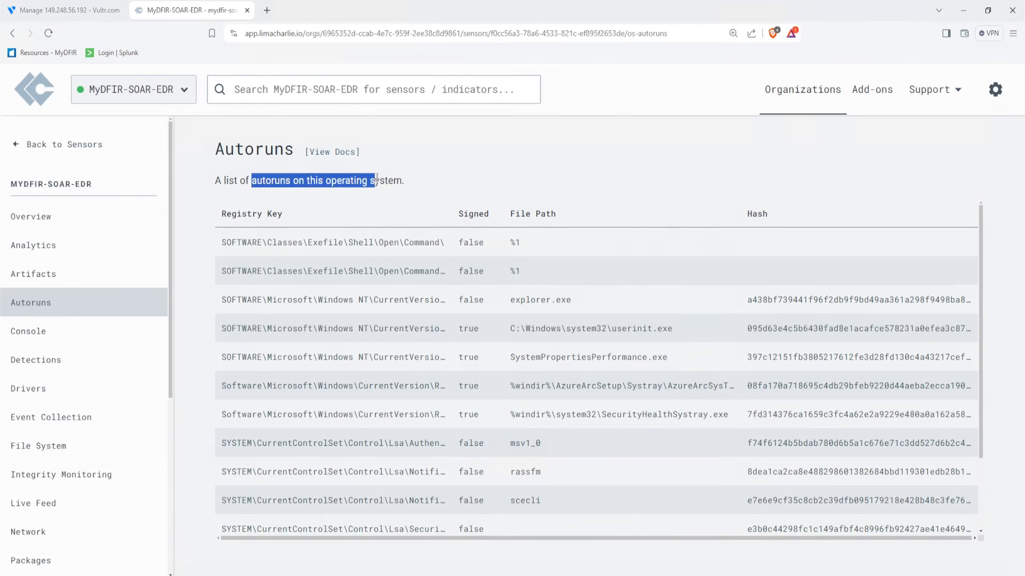
left_click(428, 180)
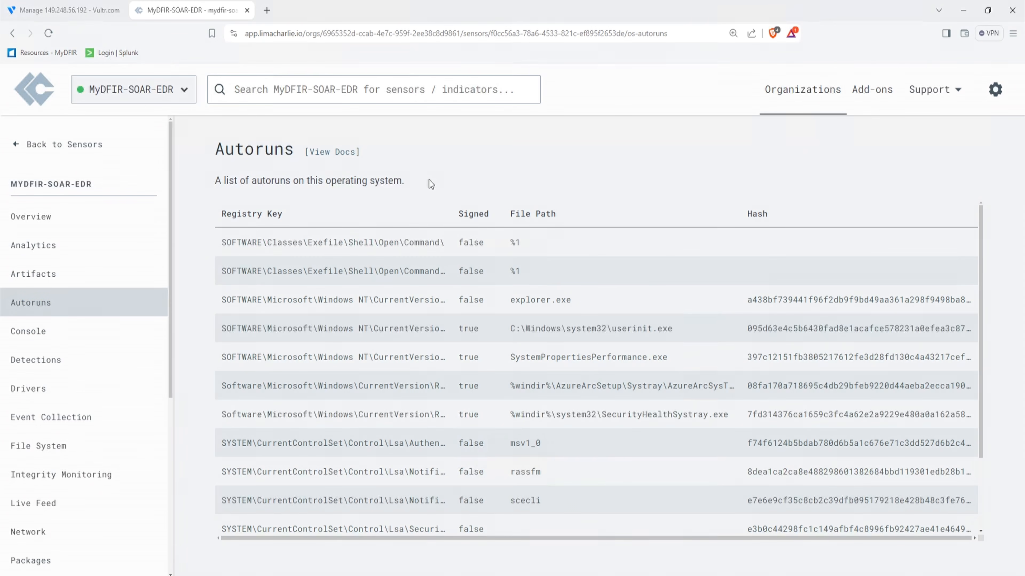
scroll(686, 319, "down", 1)
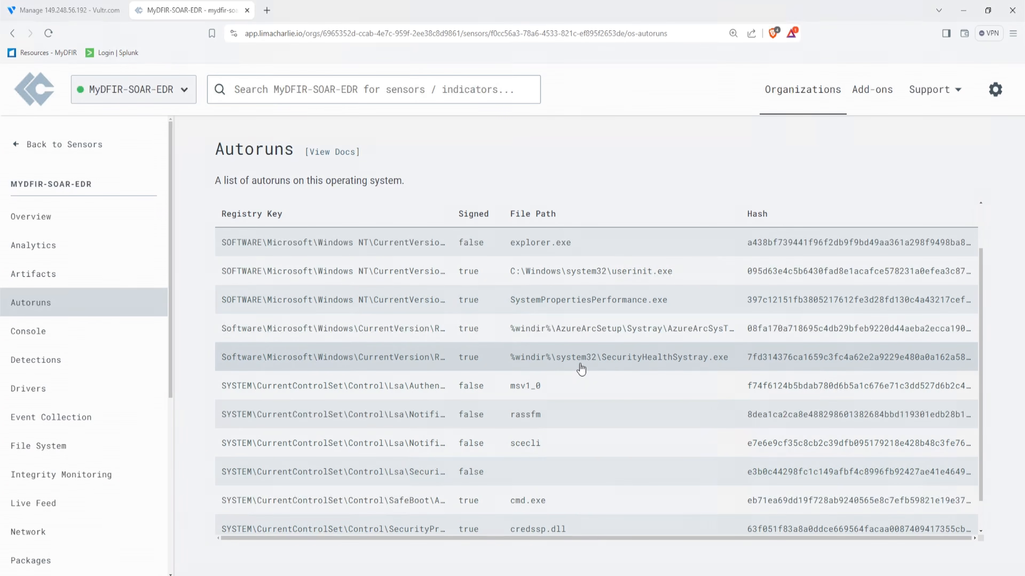
Step: Run the netstat command on the host from the sensor's Console
left_click(79, 338)
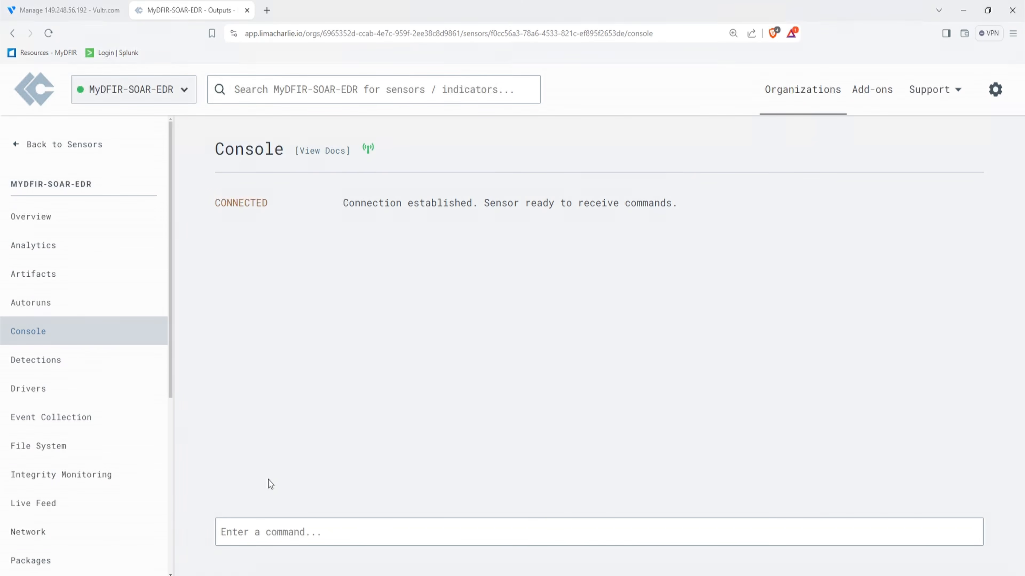
left_click(307, 531)
scroll(354, 477, "down", 3)
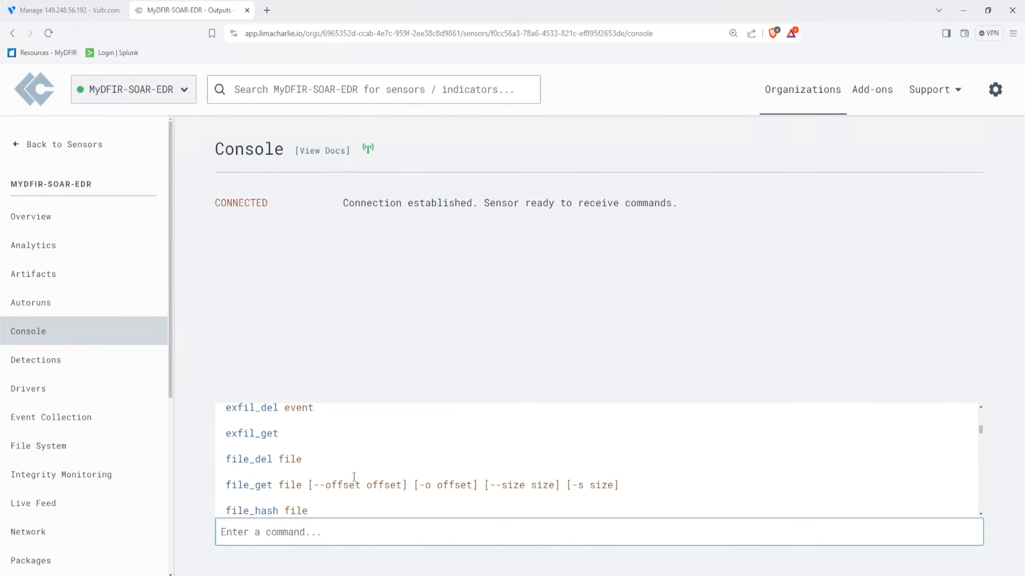
scroll(353, 476, "down", 2)
type("net")
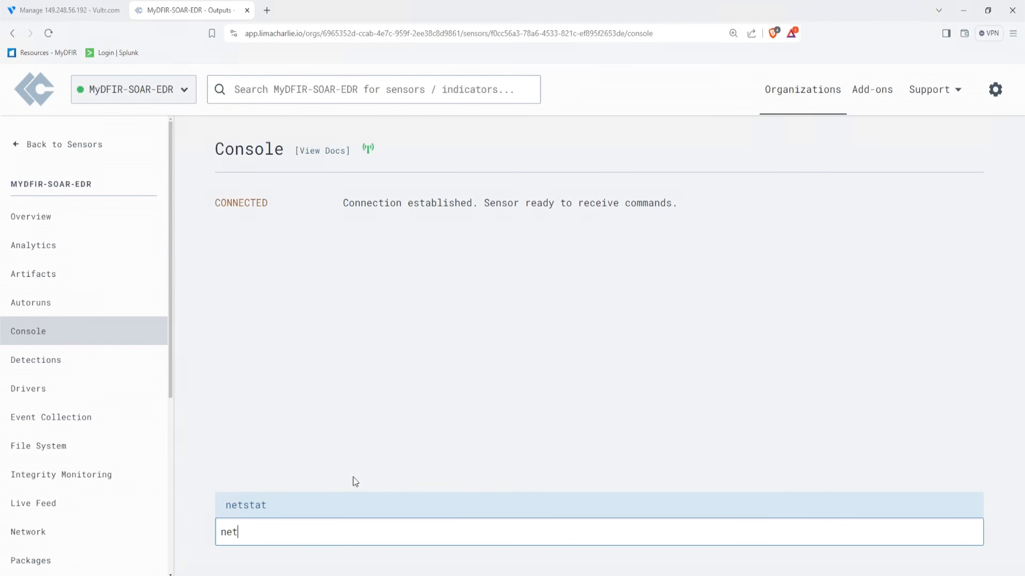
left_click(352, 501)
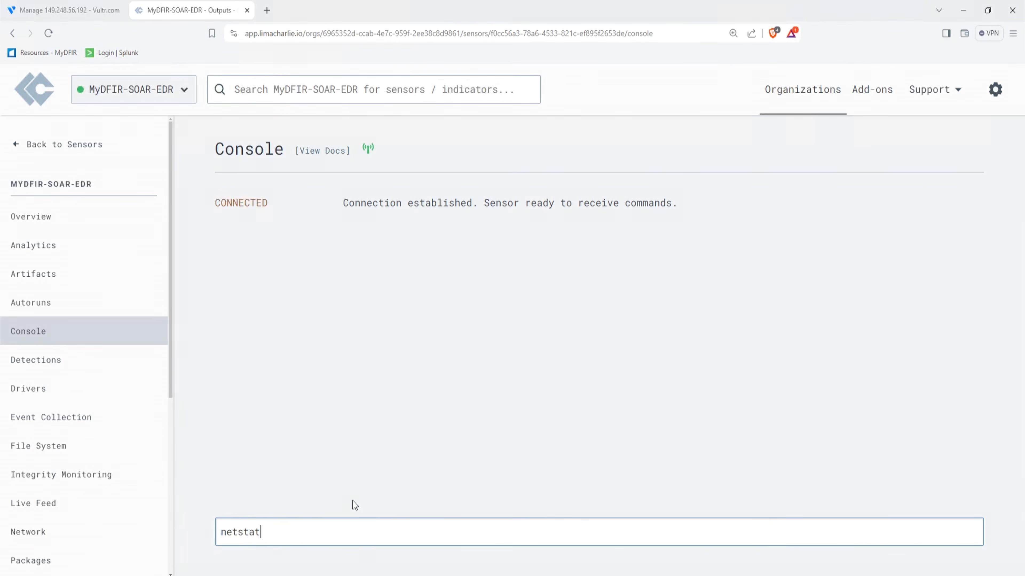
key("Return")
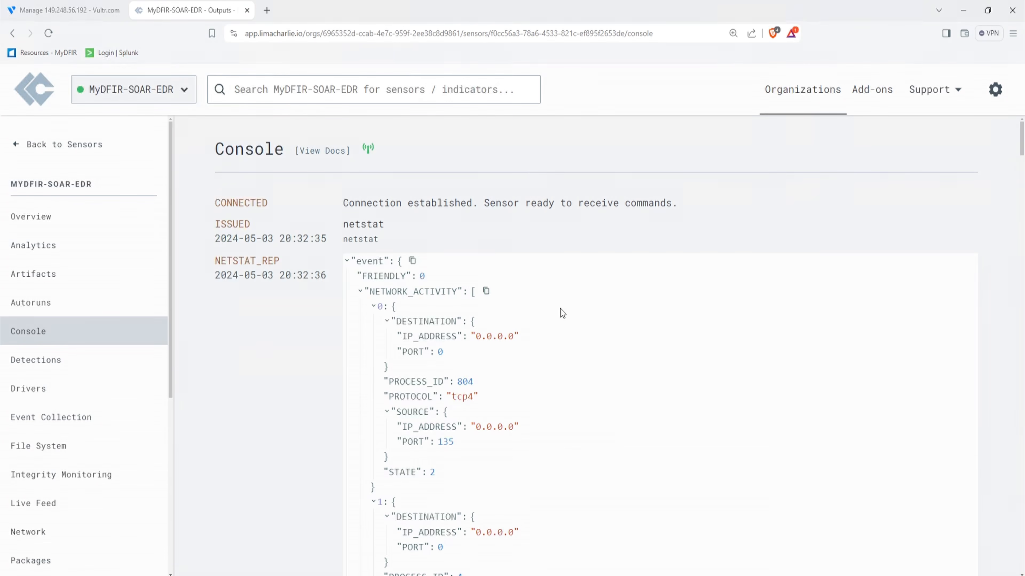
Step: Examine the netstat output's network activity entries, including process ID, protocol, and source and destination addresses and ports
scroll(597, 312, "down", 1)
scroll(609, 318, "down", 1)
scroll(605, 318, "down", 1)
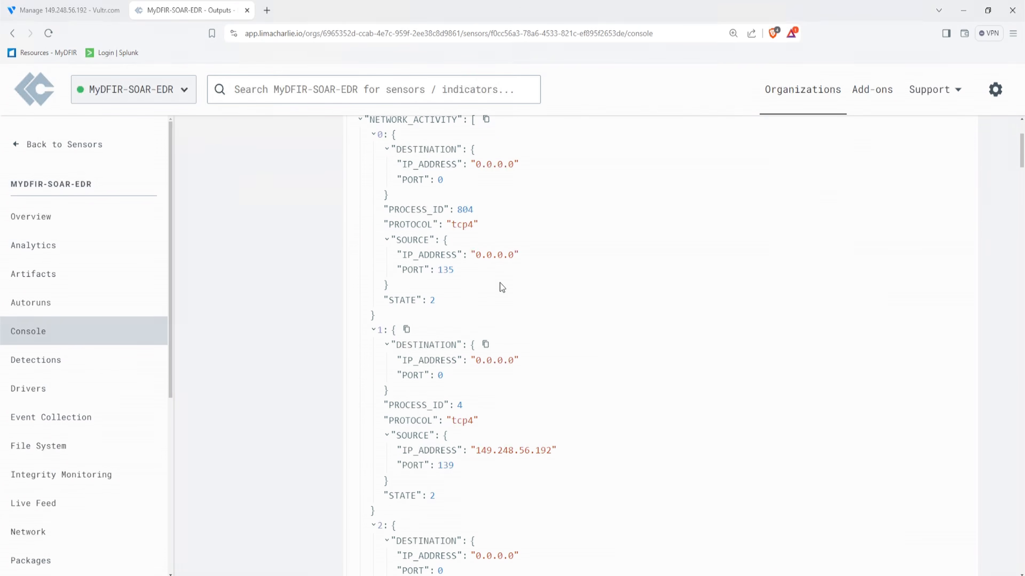
left_click_drag(473, 209, 438, 210)
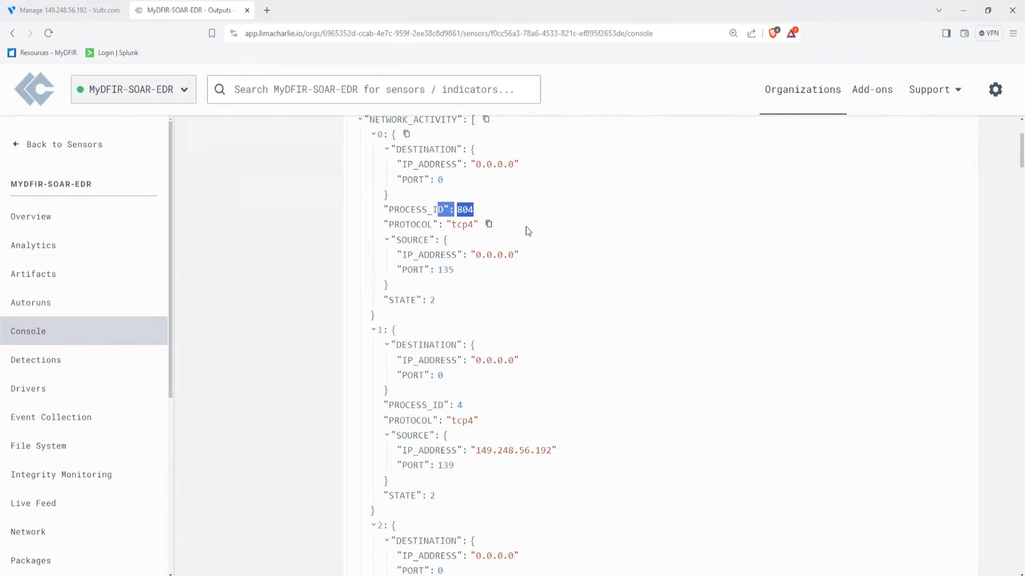
Step: Check the sensor's Detections page for any detections on the host
left_click(67, 370)
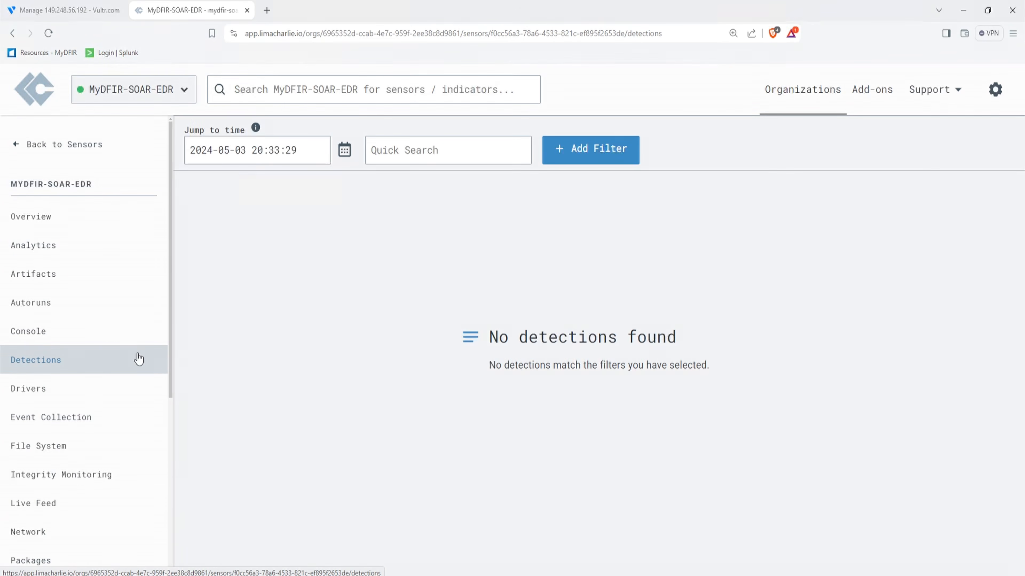
left_click_drag(485, 340, 617, 336)
left_click(312, 351)
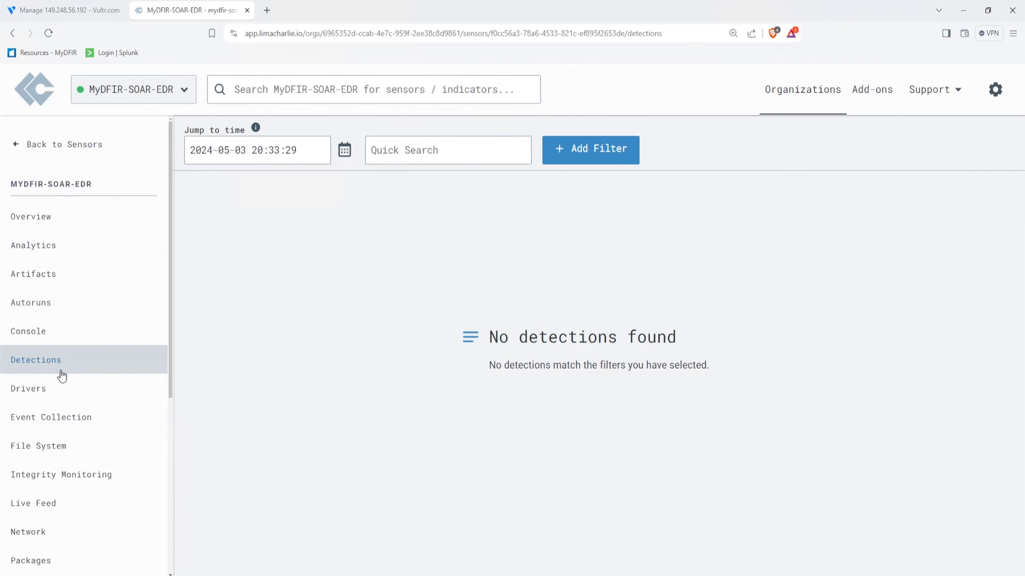
Step: Review the host's list of drivers and the event types collected under the sensor's Event Collection rules
left_click(55, 402)
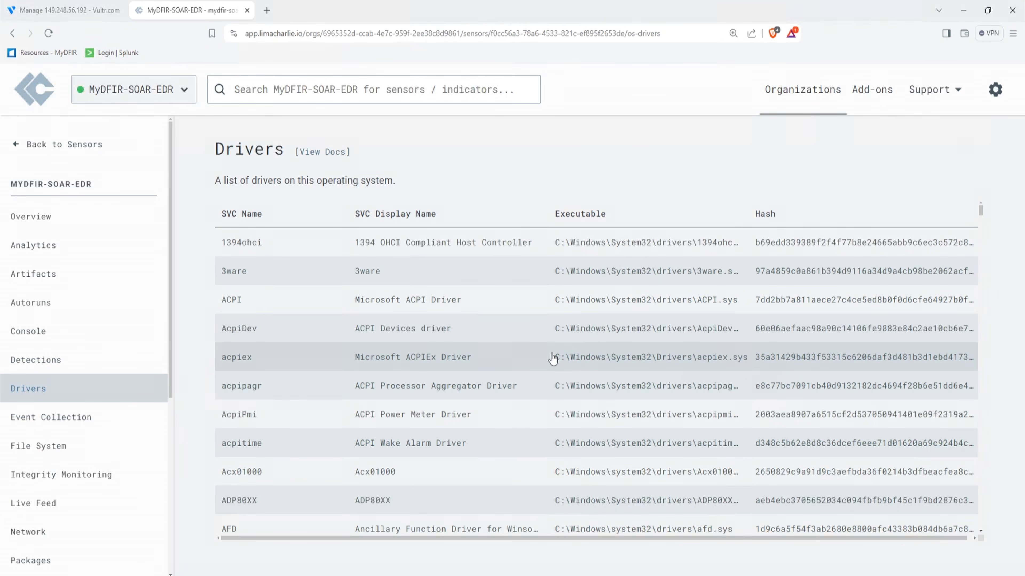
scroll(121, 393, "down", 3)
left_click(59, 247)
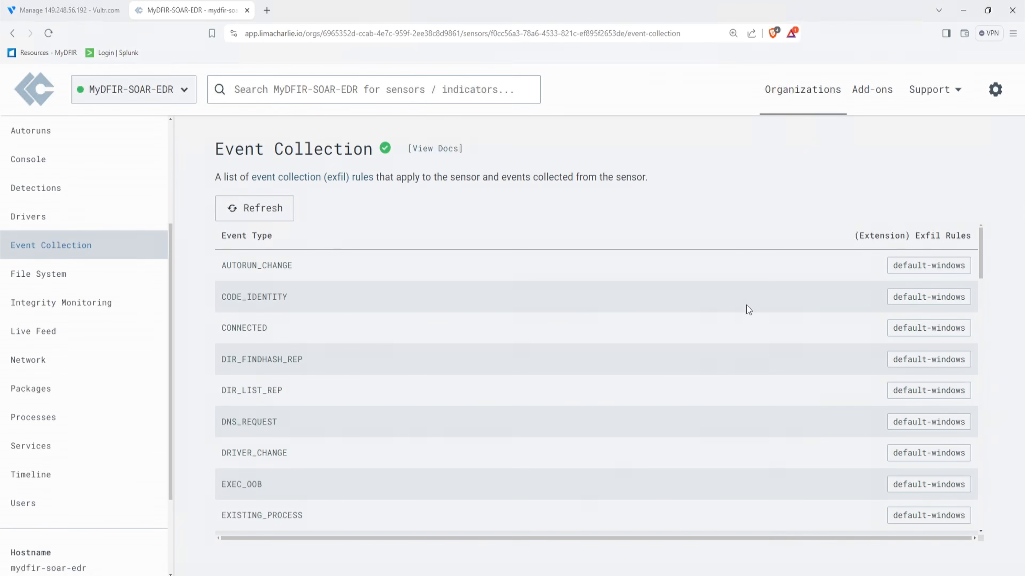
scroll(793, 343, "down", 3)
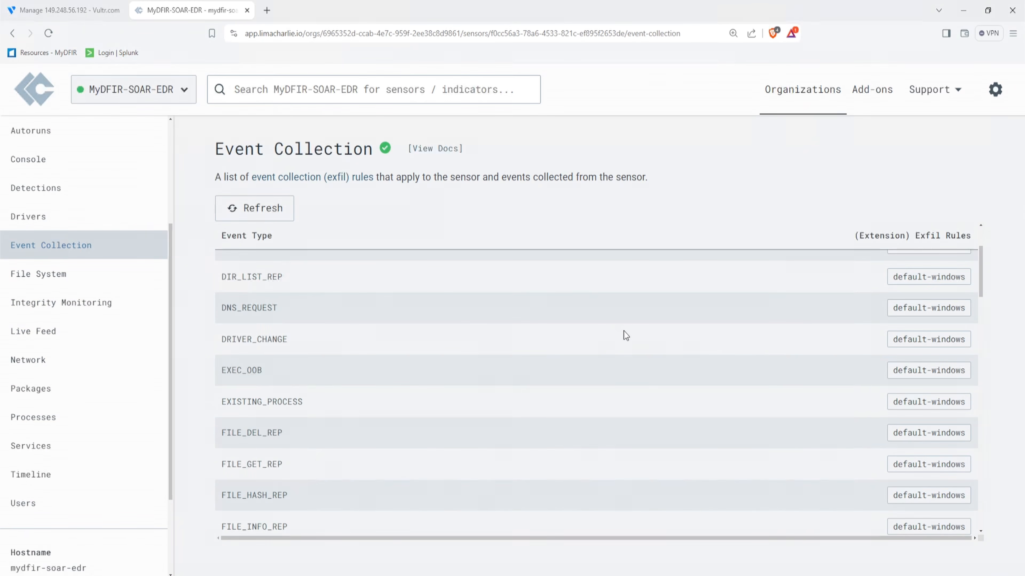
Step: Browse the host's file system to c:\ProgramData\Desktop and locate desktop.ini
left_click(91, 271)
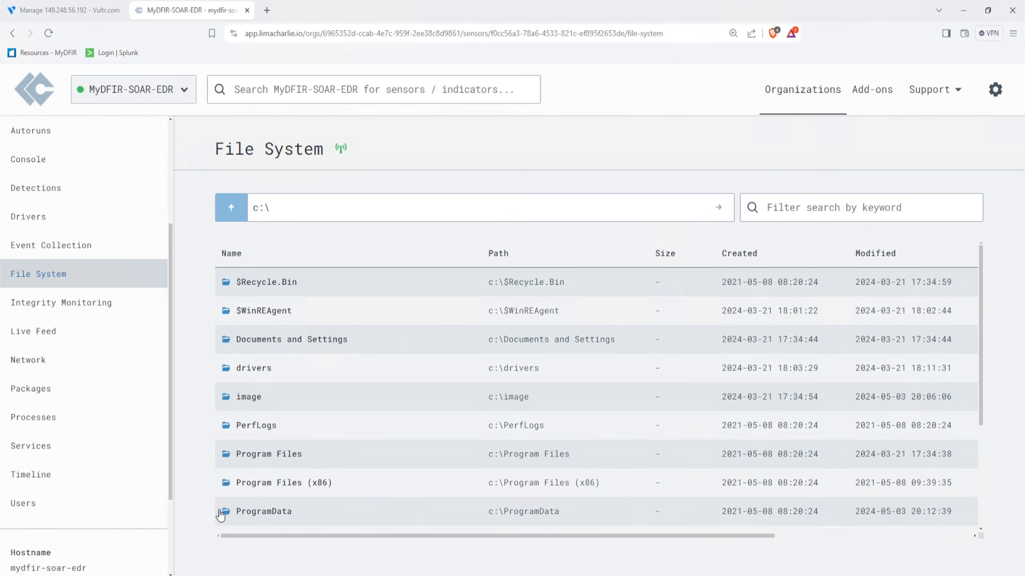
left_click(237, 512)
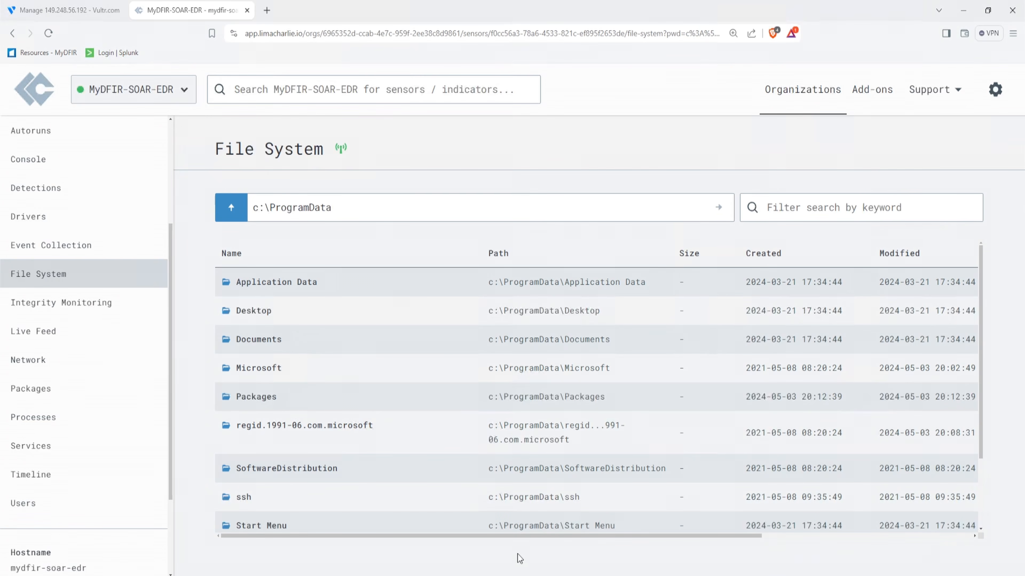
left_click(272, 315)
left_click_drag(224, 284, 279, 283)
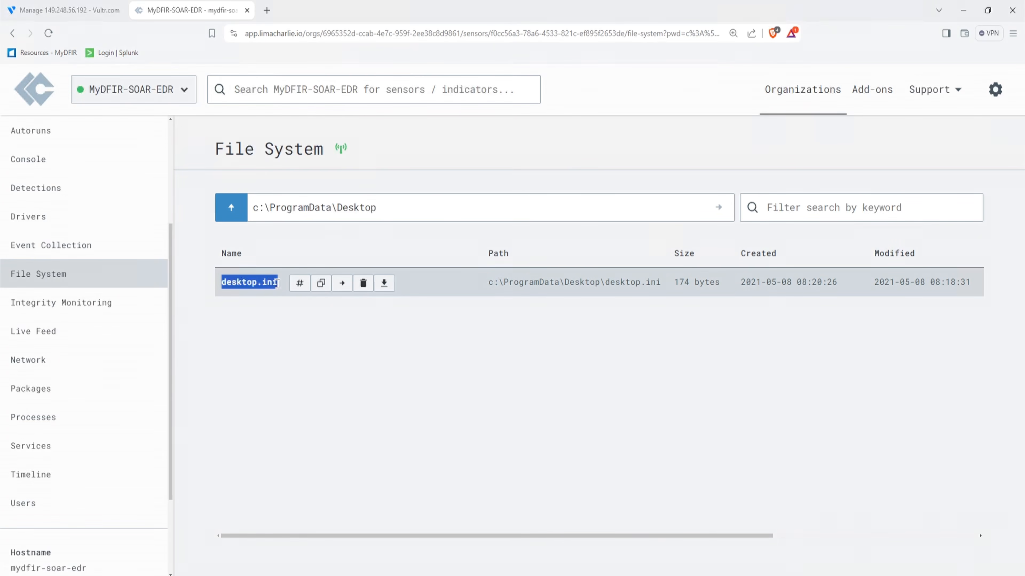
left_click(291, 351)
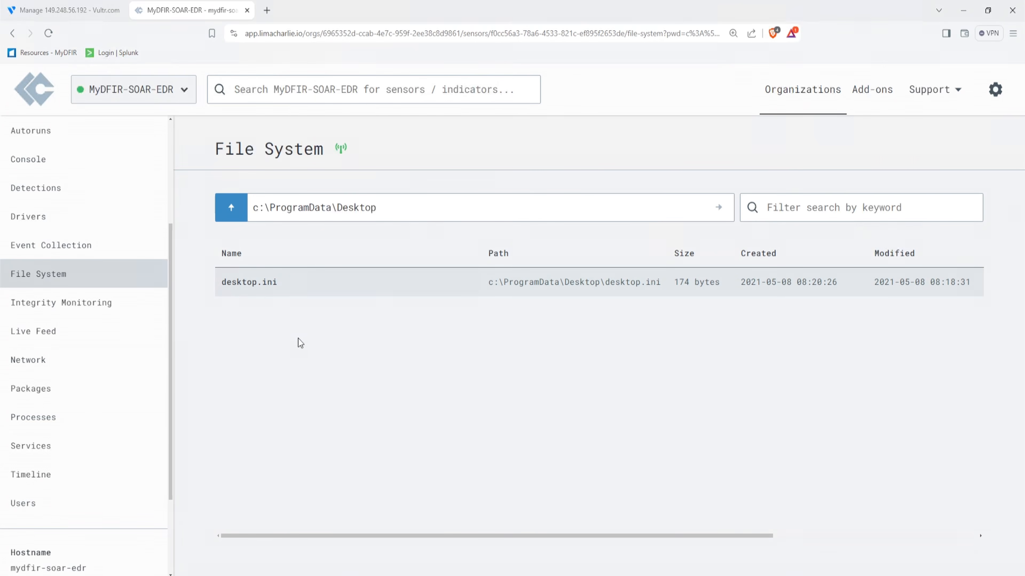
Step: Examine the timestamps and attributes of desktop.ini, and view its file hash
left_click_drag(305, 509, 565, 509)
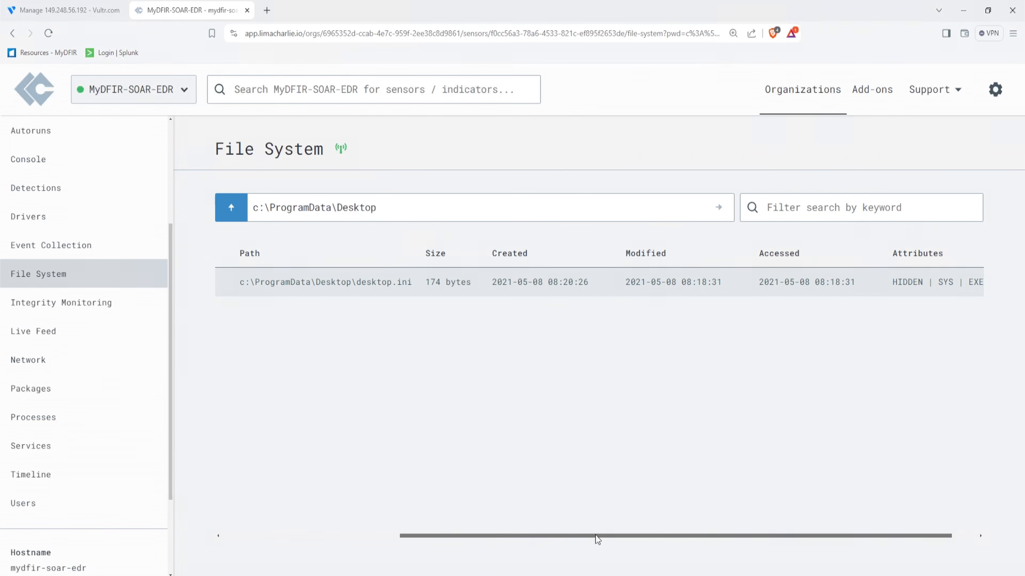
left_click_drag(596, 536, 288, 271)
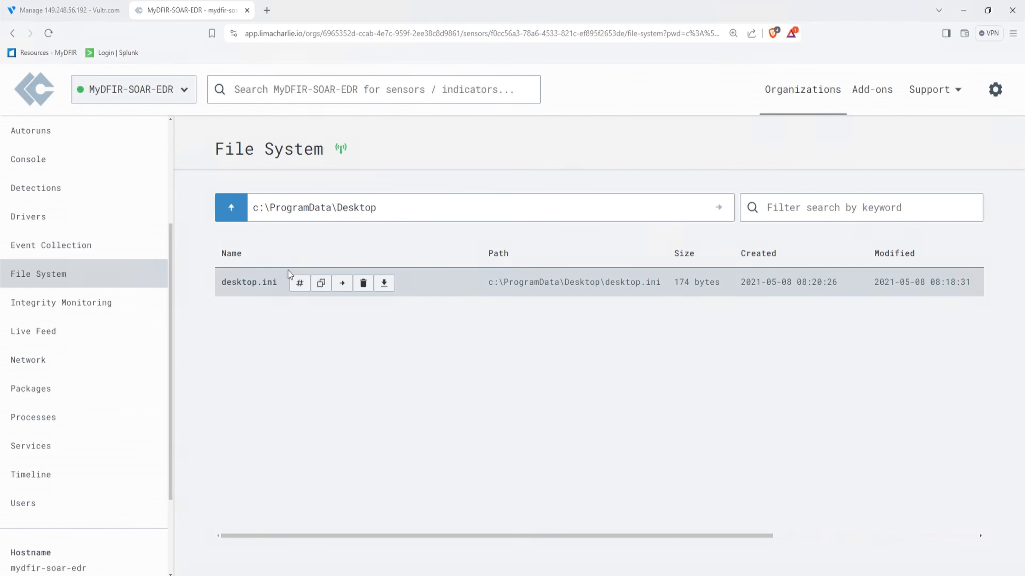
left_click(299, 283)
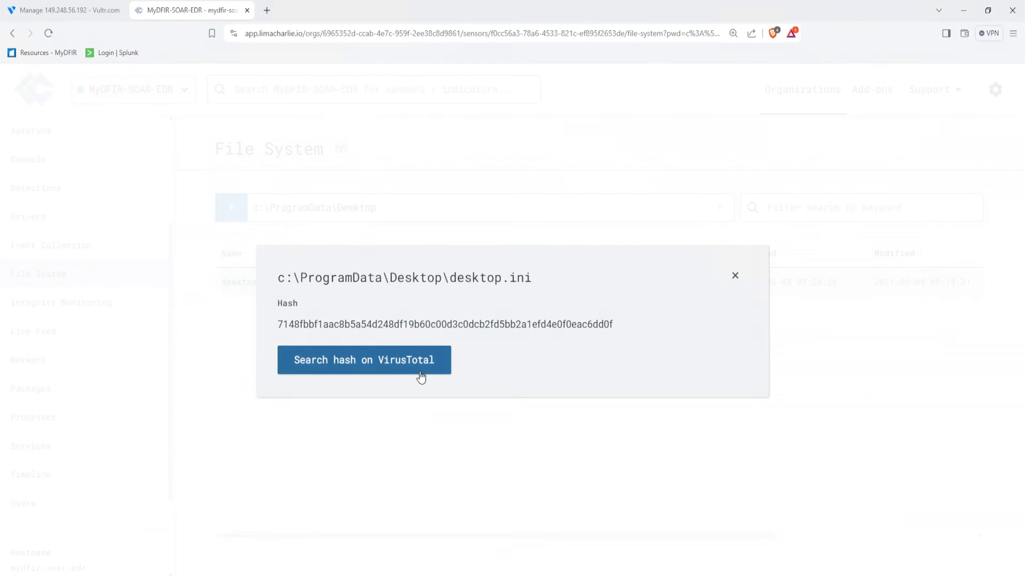
left_click(735, 275)
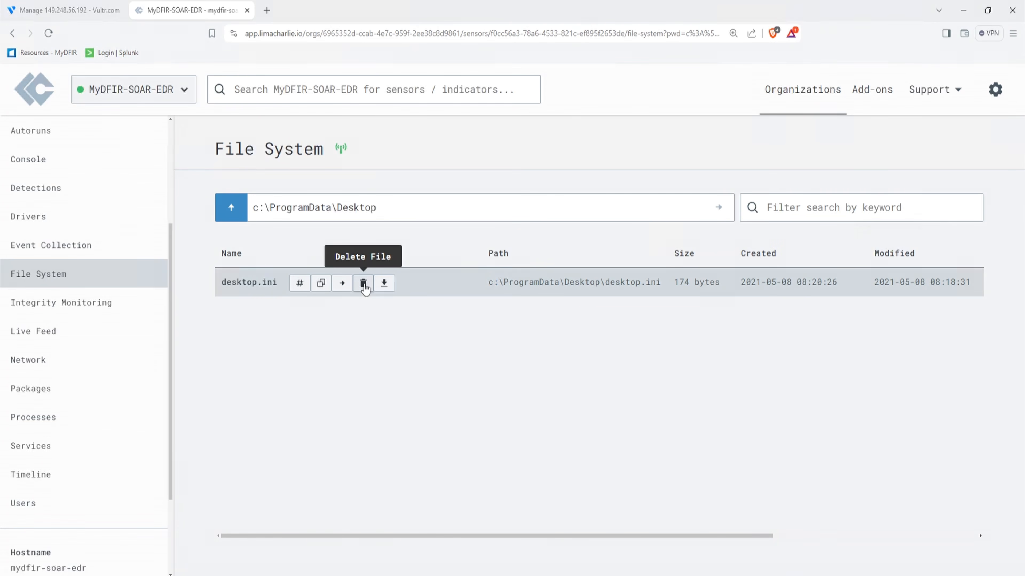
Step: Read the sensor's Integrity Monitoring page about File Integrity Monitoring (FIM) rules
left_click(80, 307)
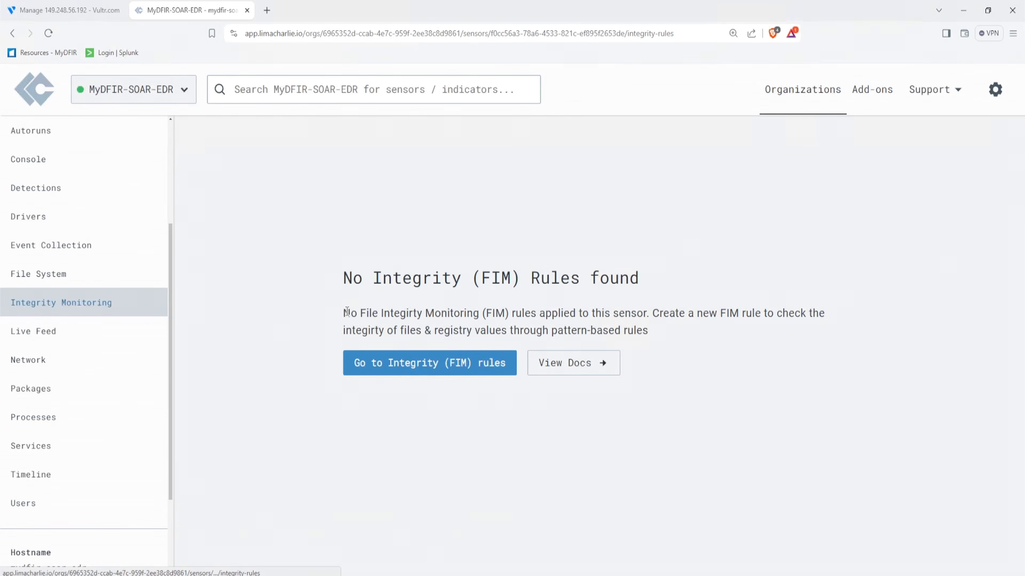
double_click(494, 279)
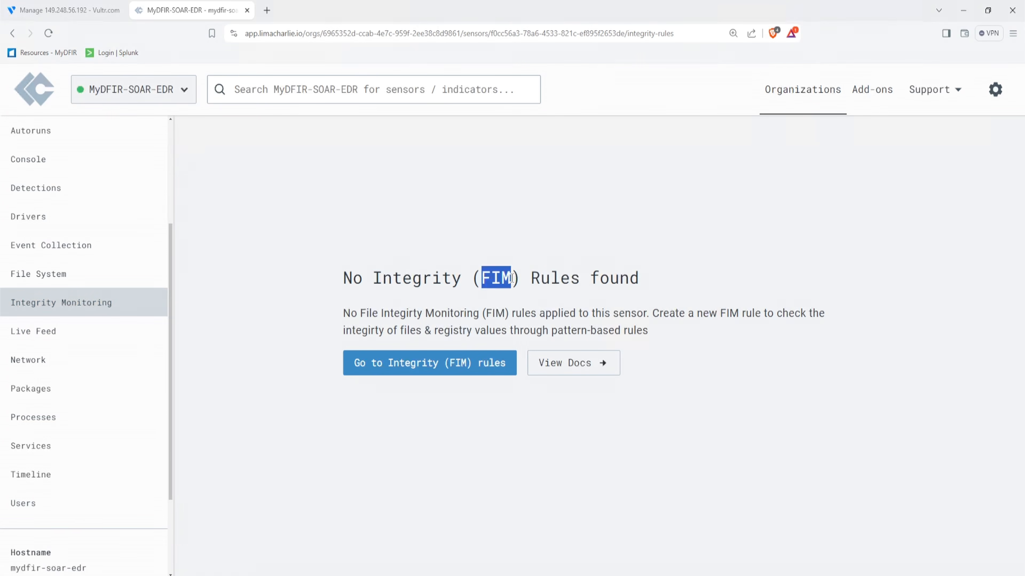
left_click_drag(360, 314, 473, 314)
left_click(549, 300)
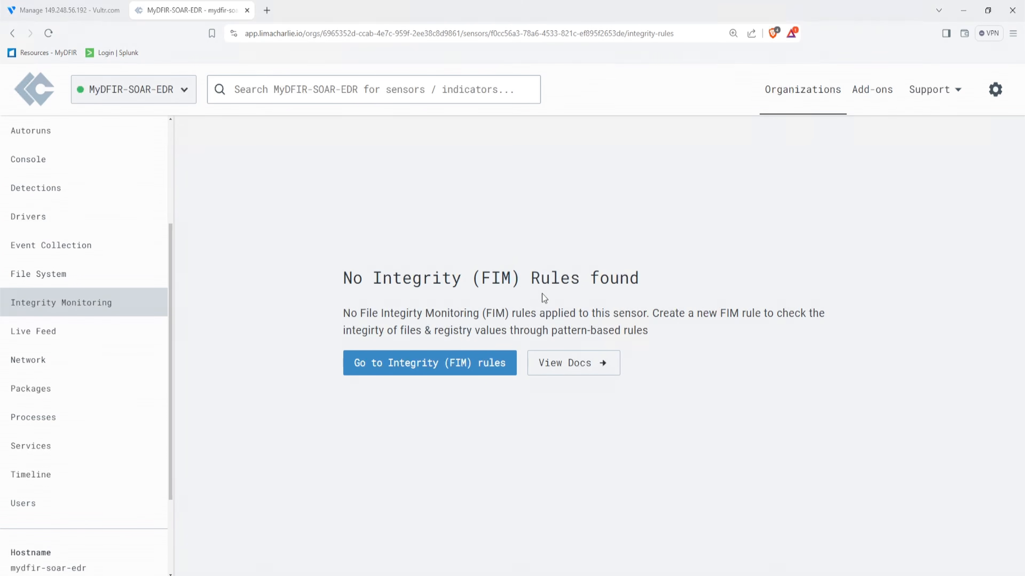
Step: View the sensor's Live Feed of events and check the Network page's NETSTAT_REP event collection requirement
left_click(65, 342)
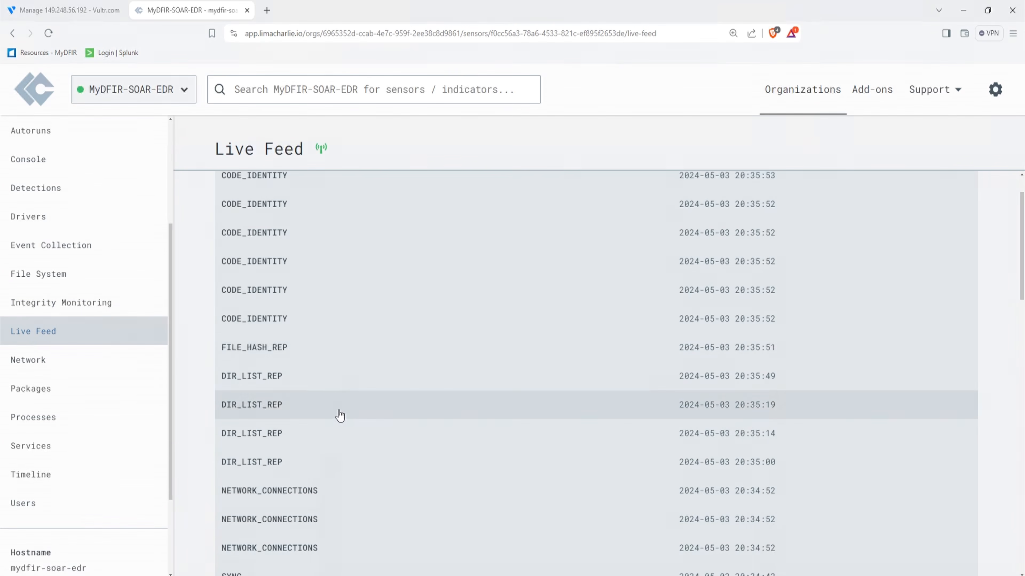
left_click(33, 365)
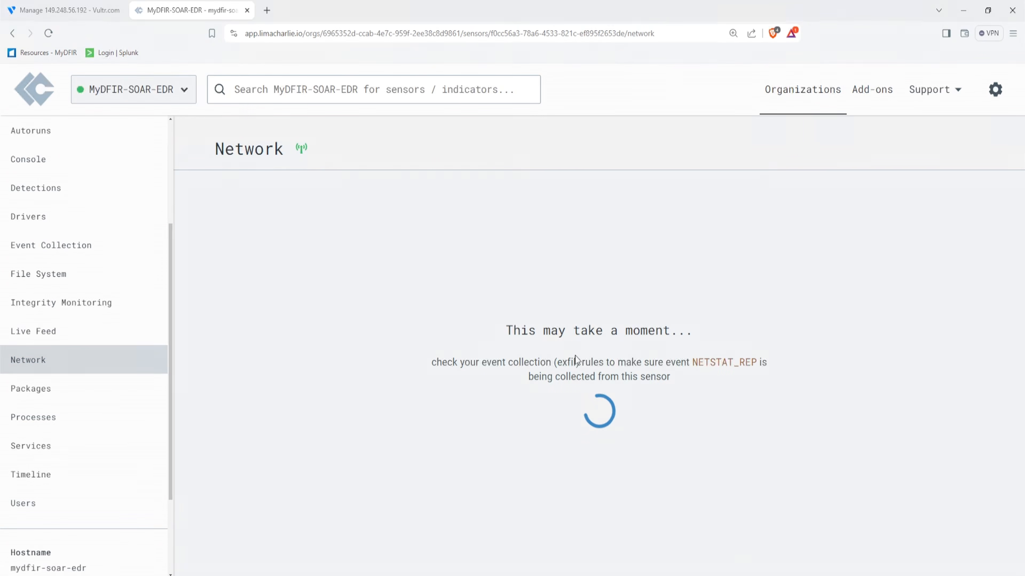
left_click_drag(698, 363, 734, 362)
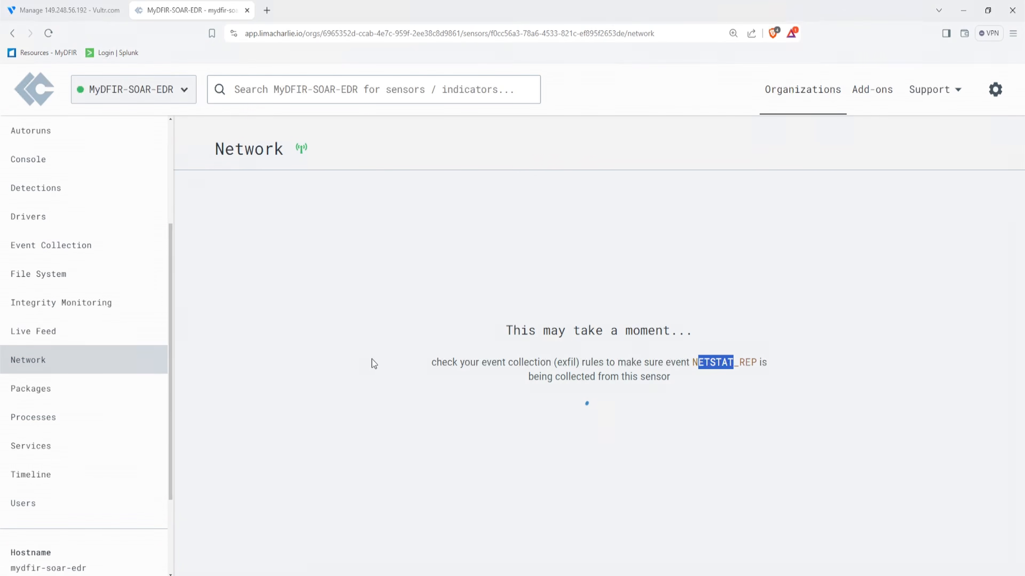
left_click(329, 355)
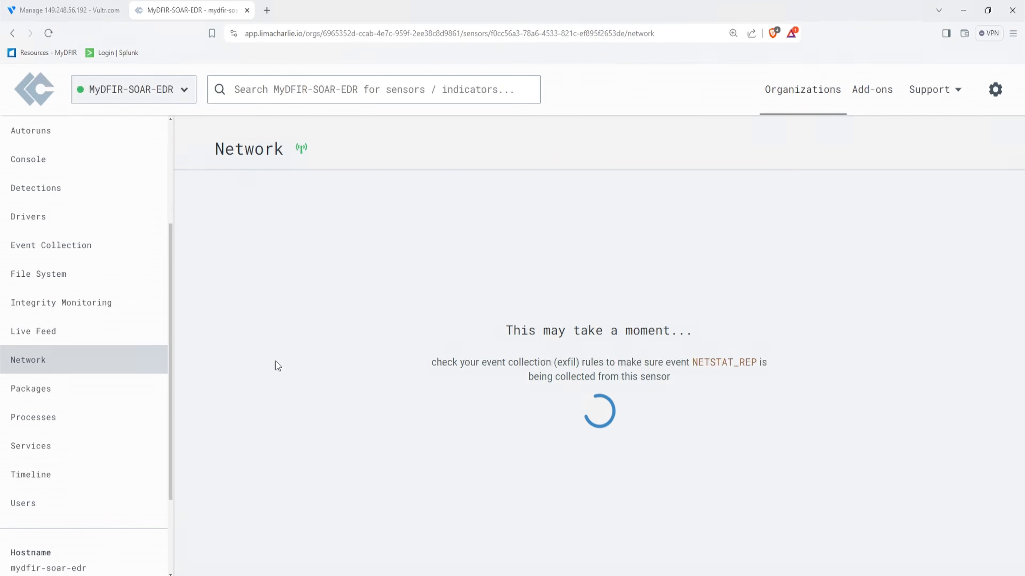
Step: Check the Packages page's OS_PACKAGES_REP requirement, and review the host's running processes with their PIDs, users and paths
left_click(69, 391)
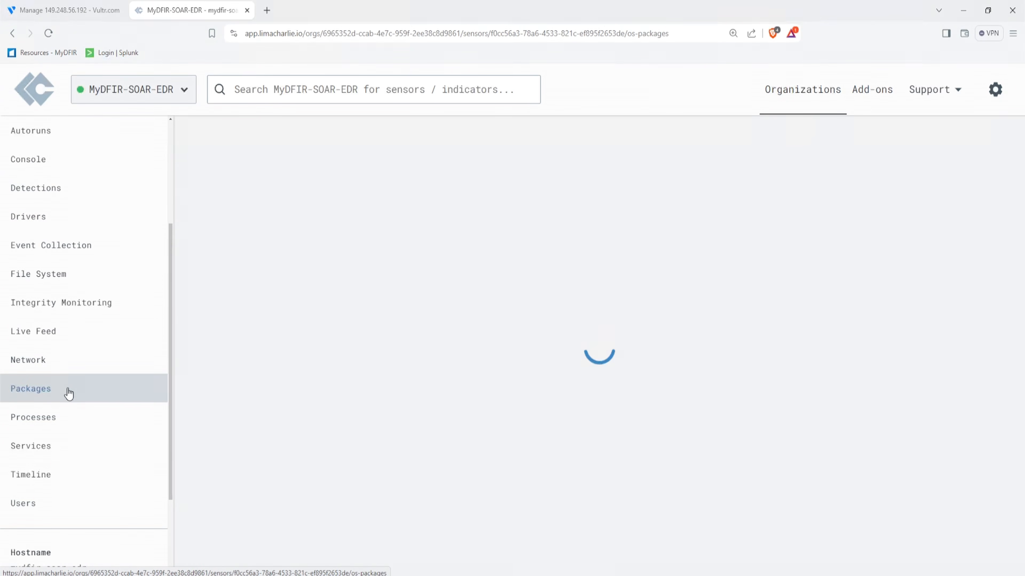
left_click_drag(478, 347, 571, 347)
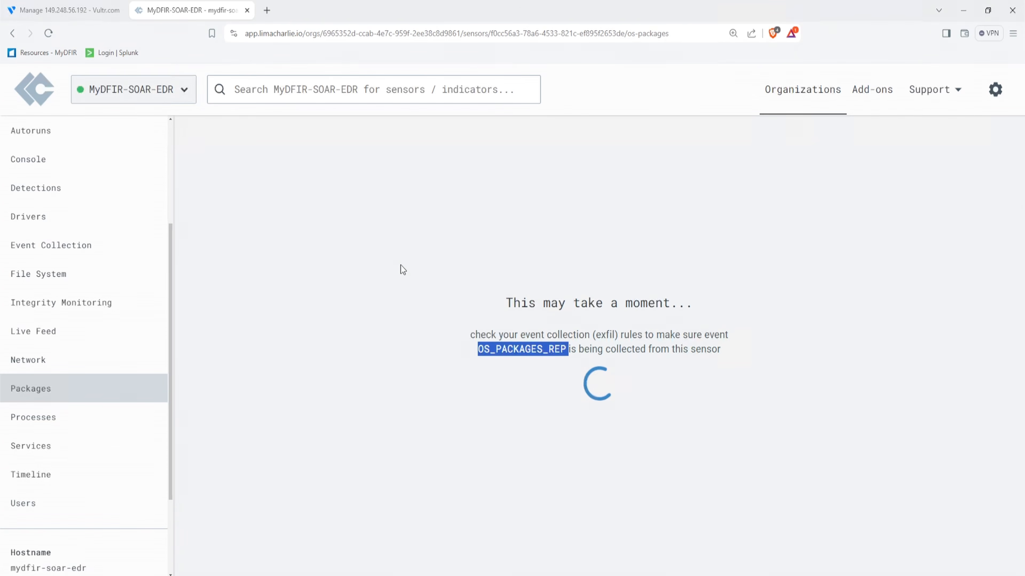
left_click(110, 418)
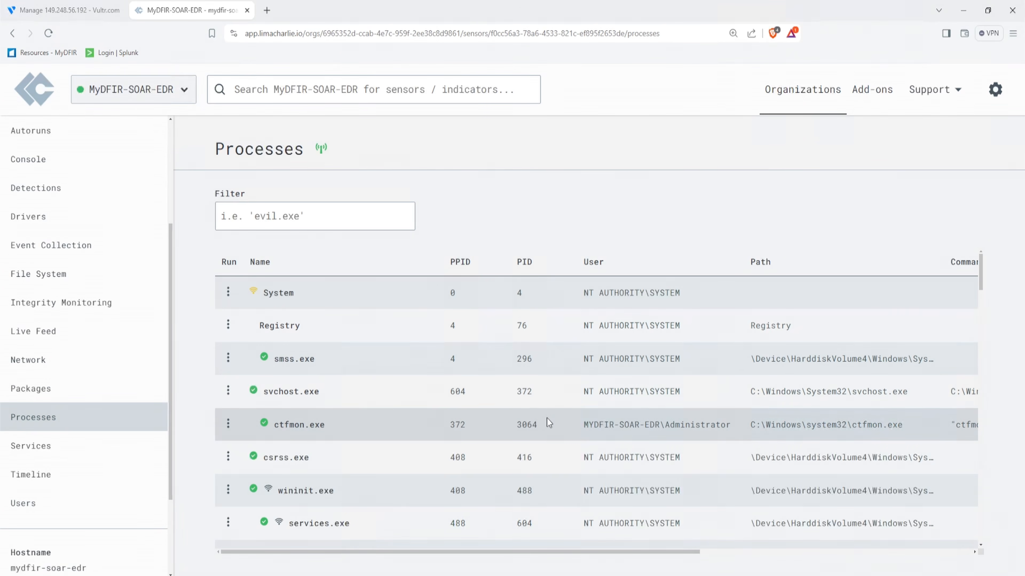
scroll(547, 422, "down", 1)
scroll(548, 422, "down", 1)
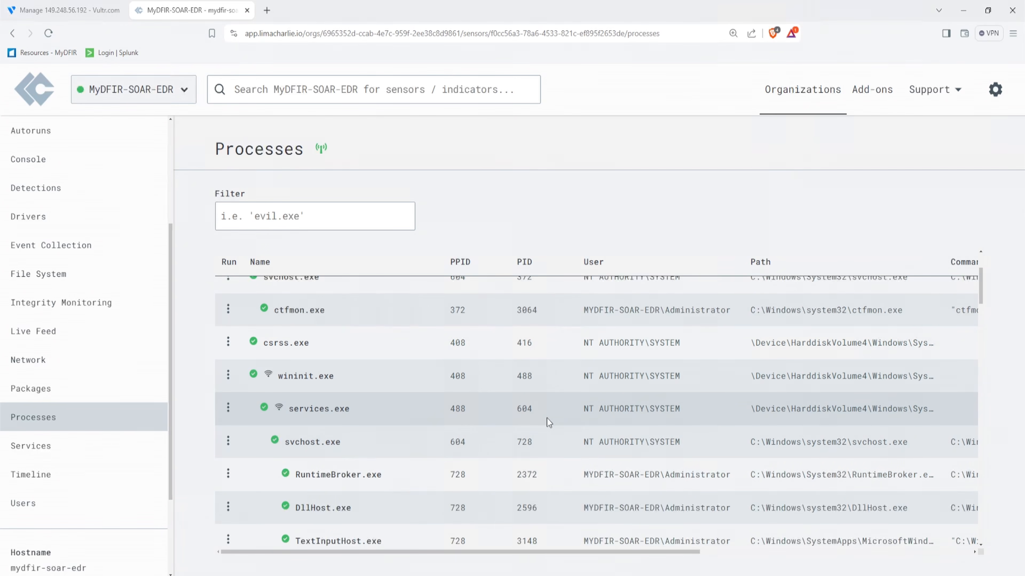
Step: Check which actions are available for a StartMenuExperienceHost process, and review the process list's command line, memory and thread columns
scroll(548, 421, "down", 2)
left_click(229, 460)
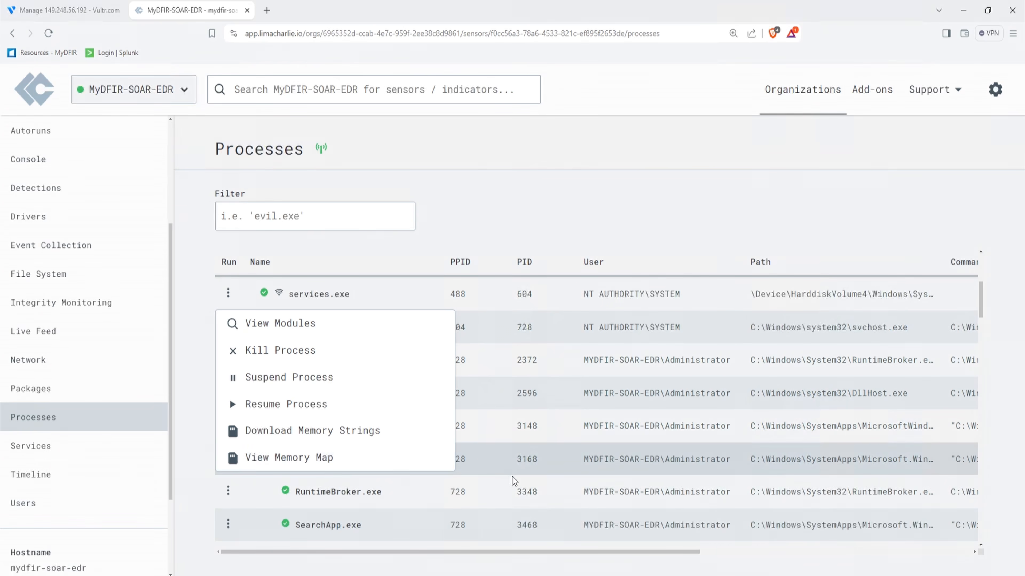
left_click_drag(474, 552, 733, 542)
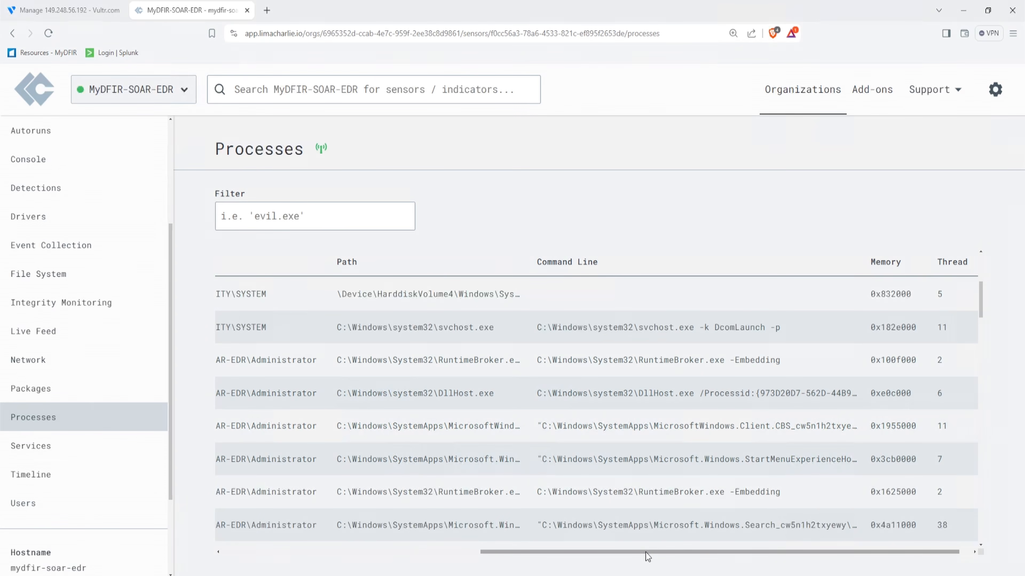
left_click_drag(645, 552, 578, 558)
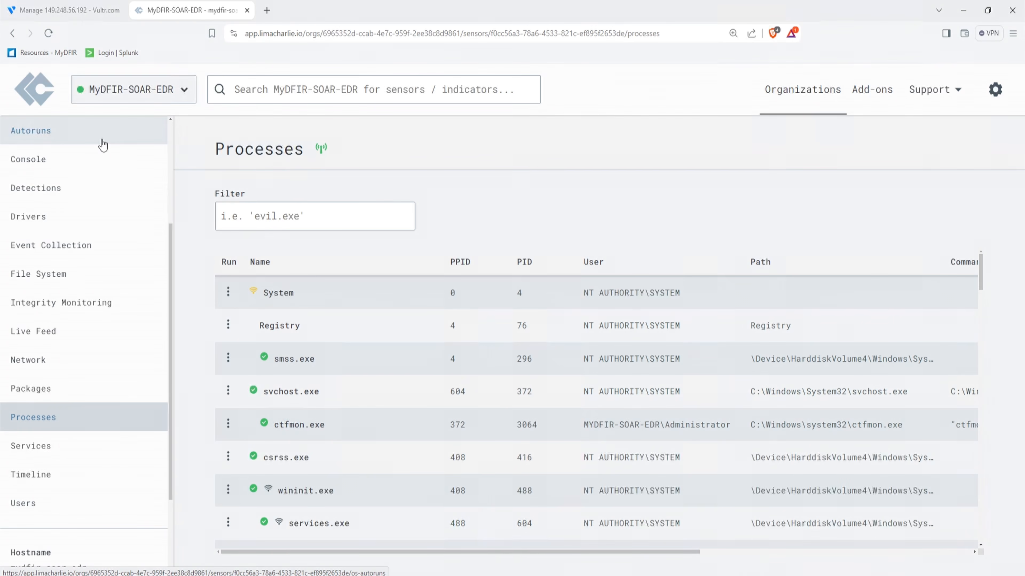
Step: Review the host's operating system services with their display names, executables and hashes
left_click(113, 446)
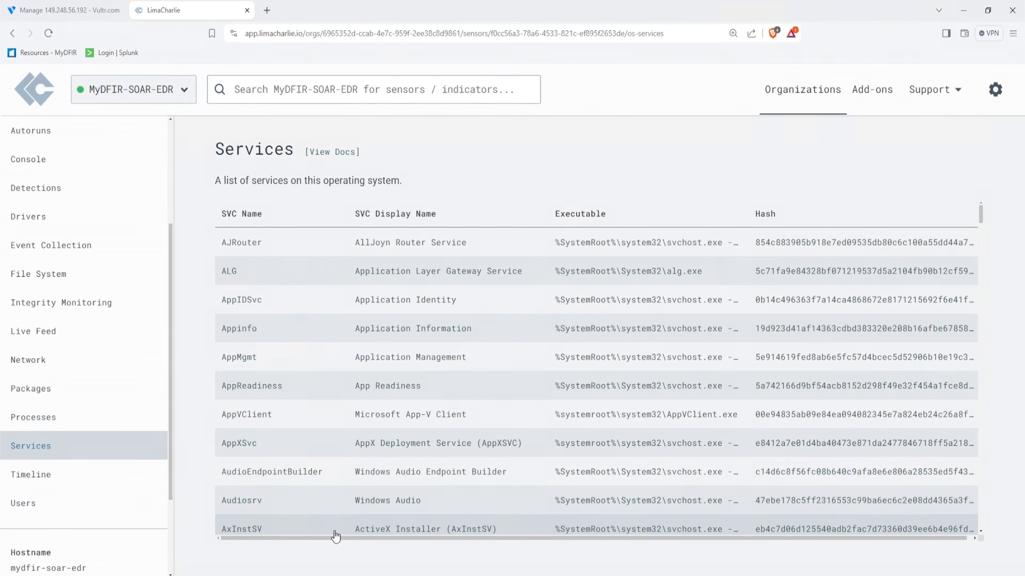
left_click_drag(333, 541, 420, 542)
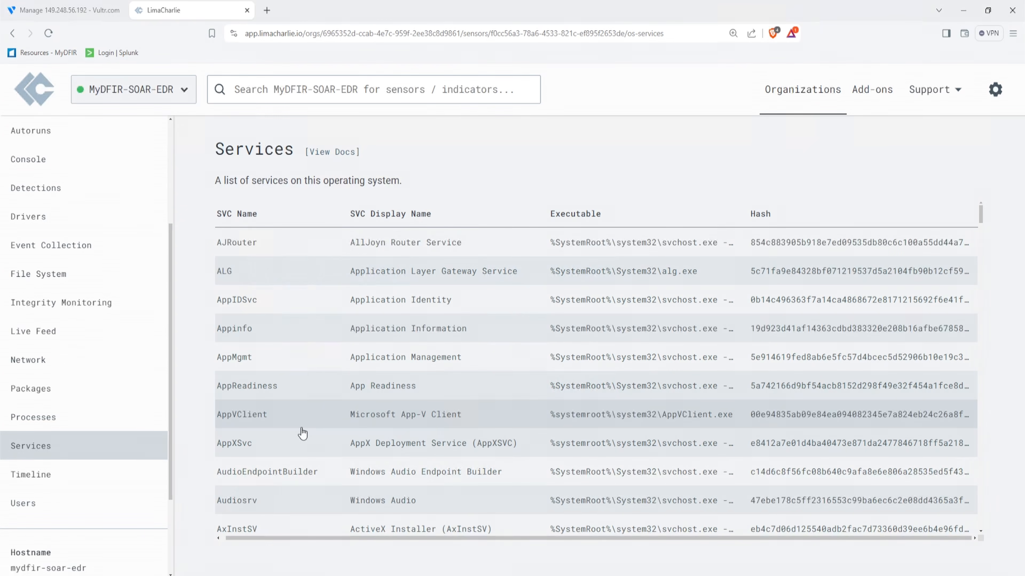
Step: Browse the sensor's Timeline of events and examine the details of the CODE_IDENTITY event for shlwapi.dll
left_click(109, 480)
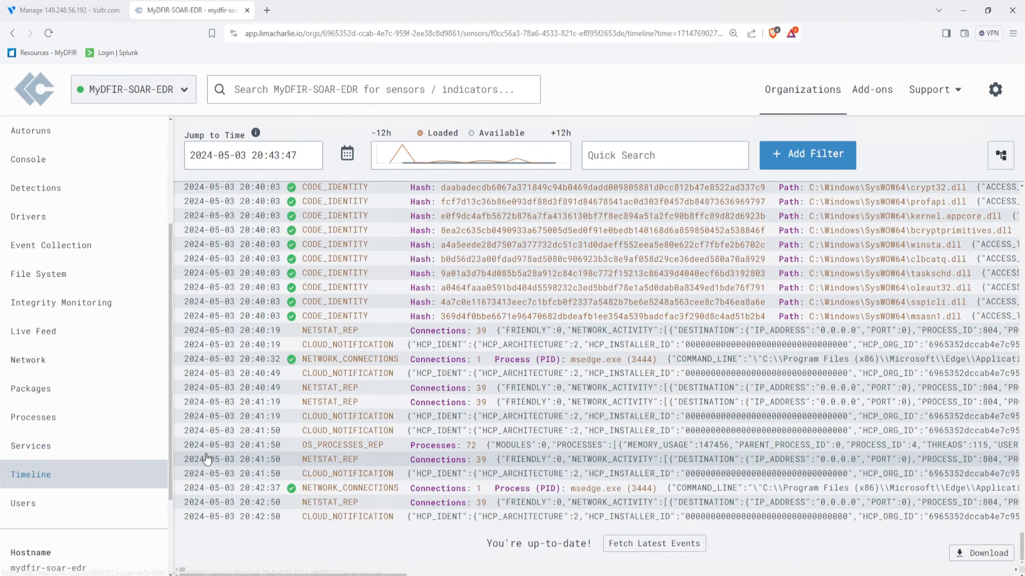
scroll(501, 373, "up", 3)
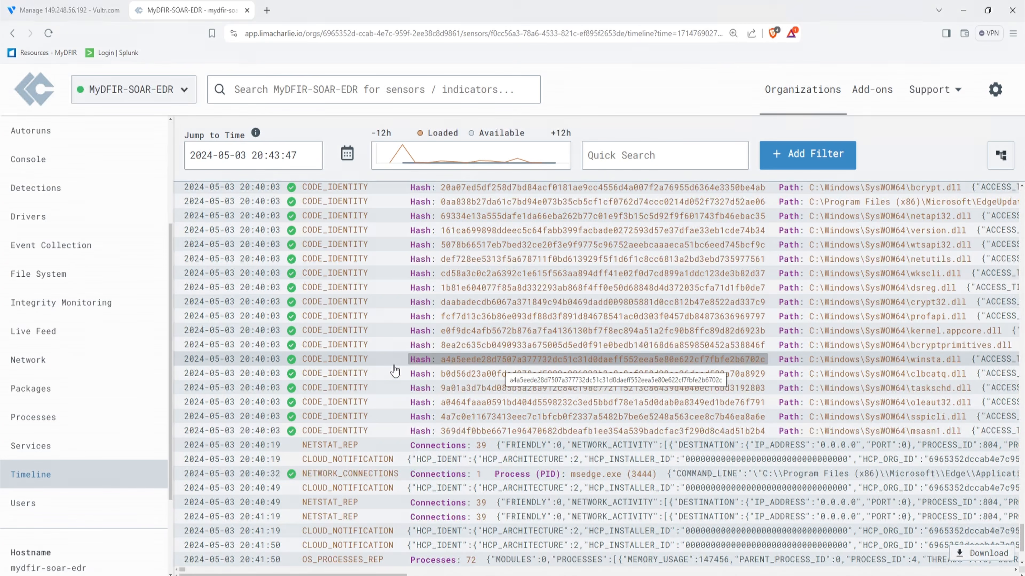
scroll(260, 332, "up", 3)
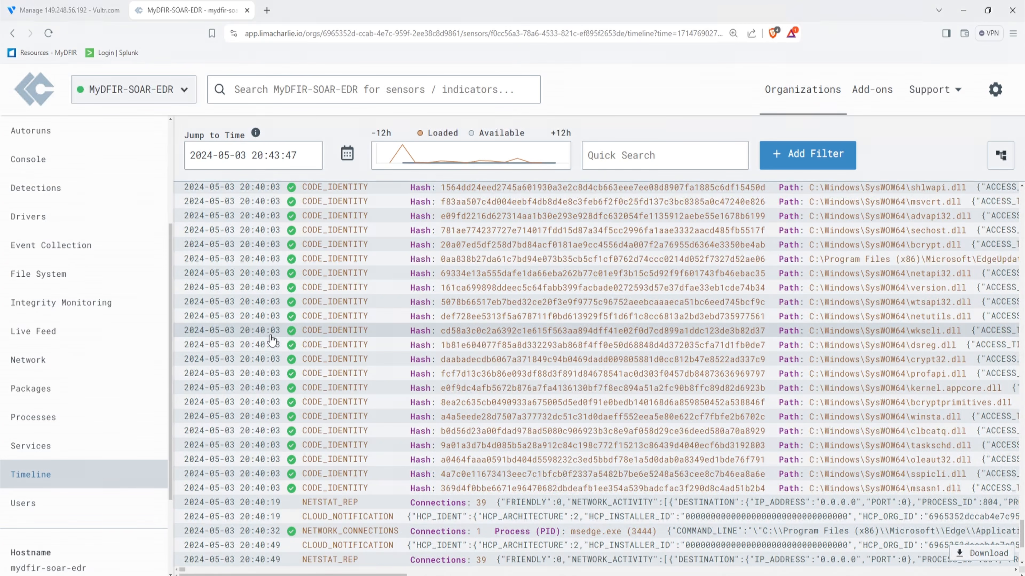
scroll(254, 342, "up", 3)
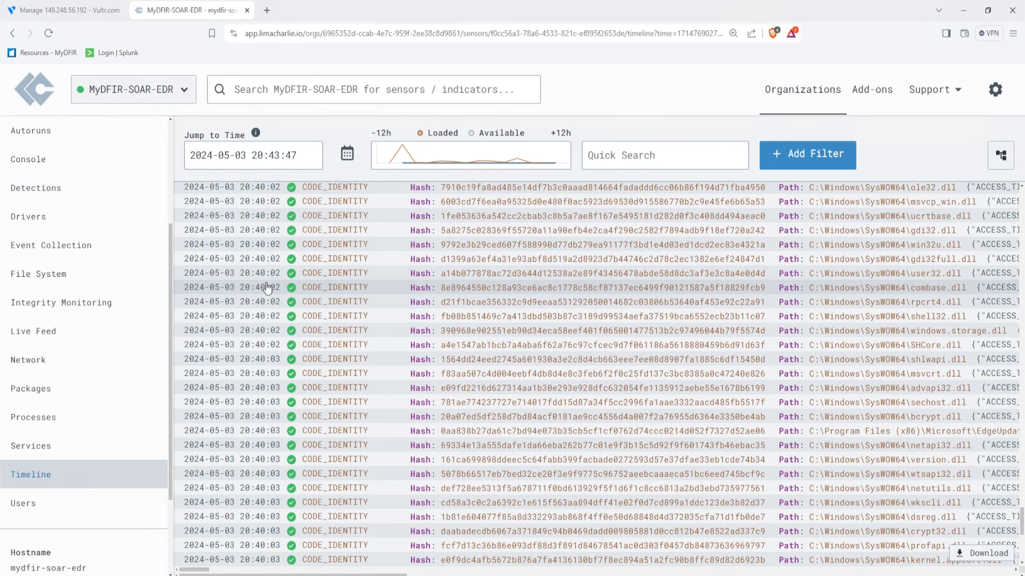
scroll(266, 288, "up", 2)
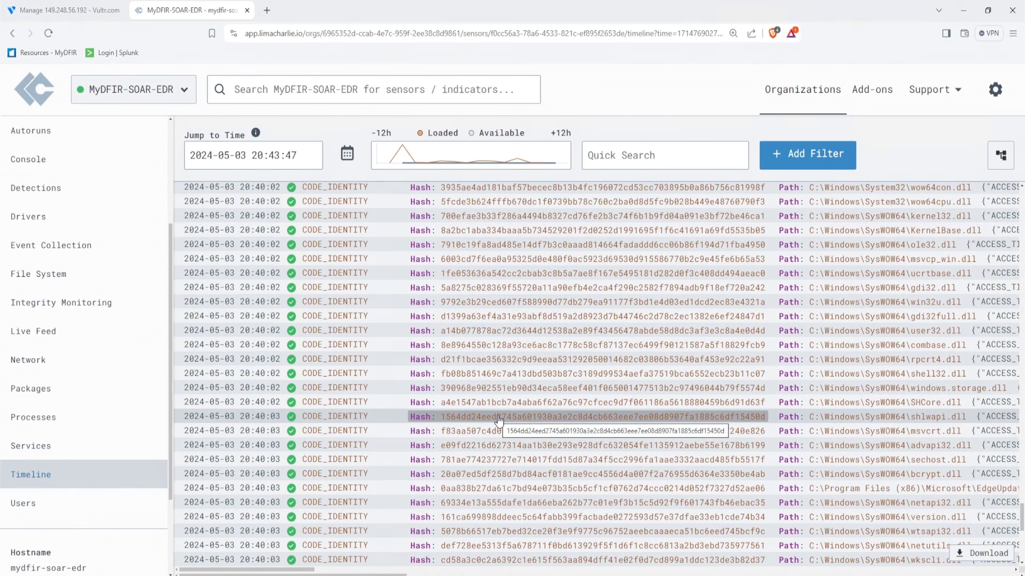
left_click(397, 417)
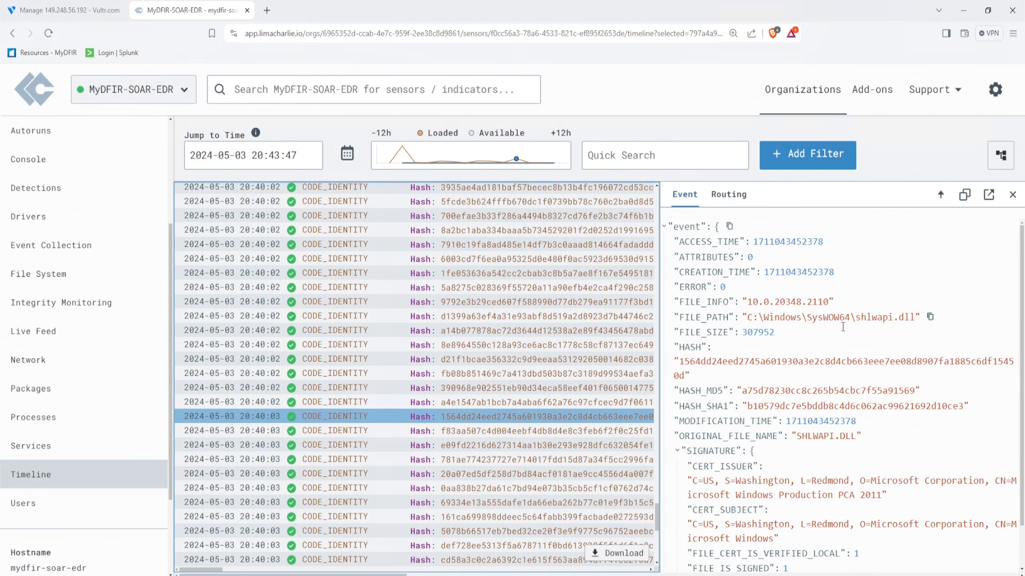
Step: View the host's user accounts and examine the Administrator account's details, including its last logon
left_click(80, 474)
left_click(84, 515)
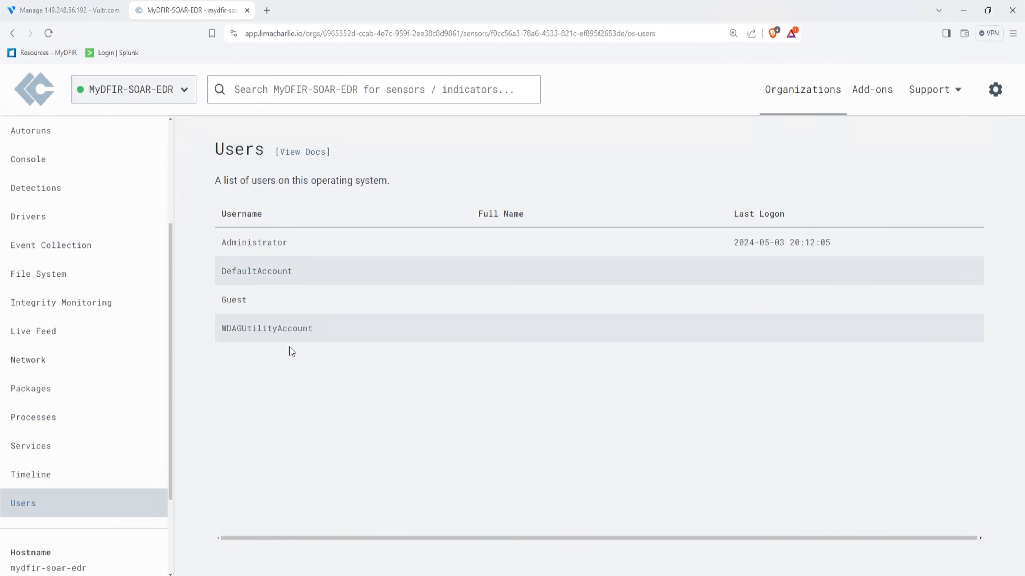
left_click_drag(831, 245, 734, 245)
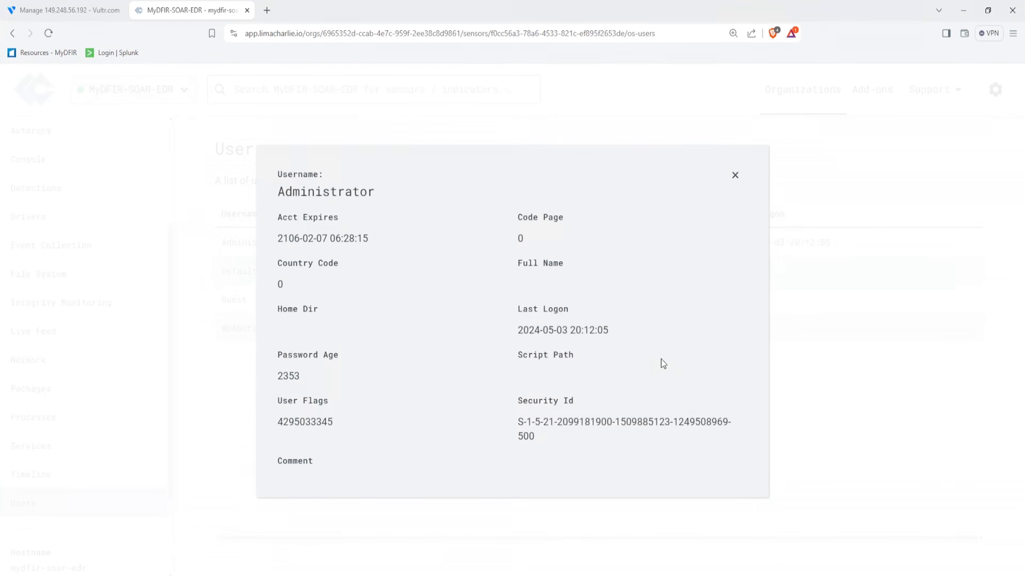